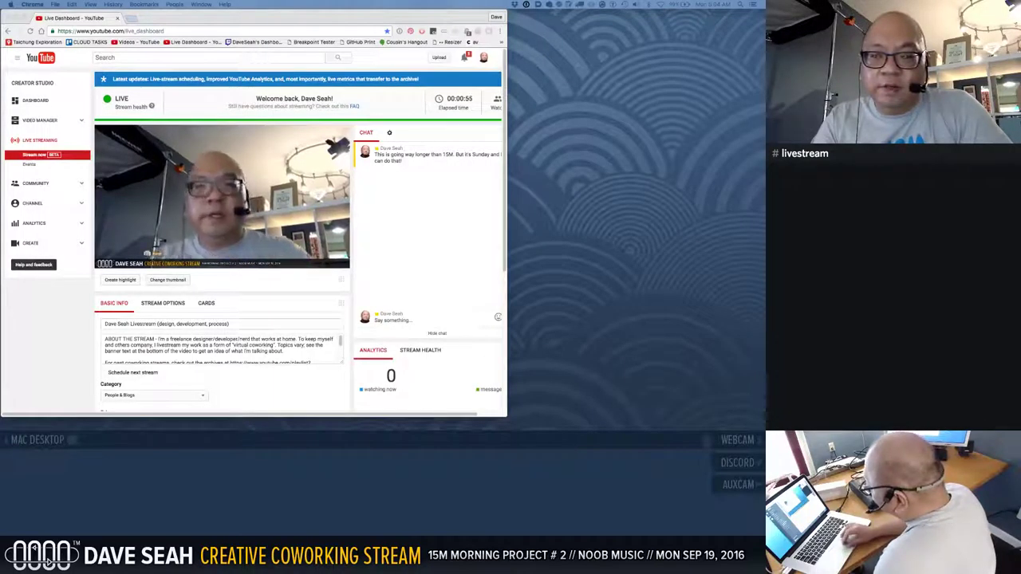
Step: Hop to OBS and back to Chrome, then nudge the Live Dashboard window down and right
key(super+h)
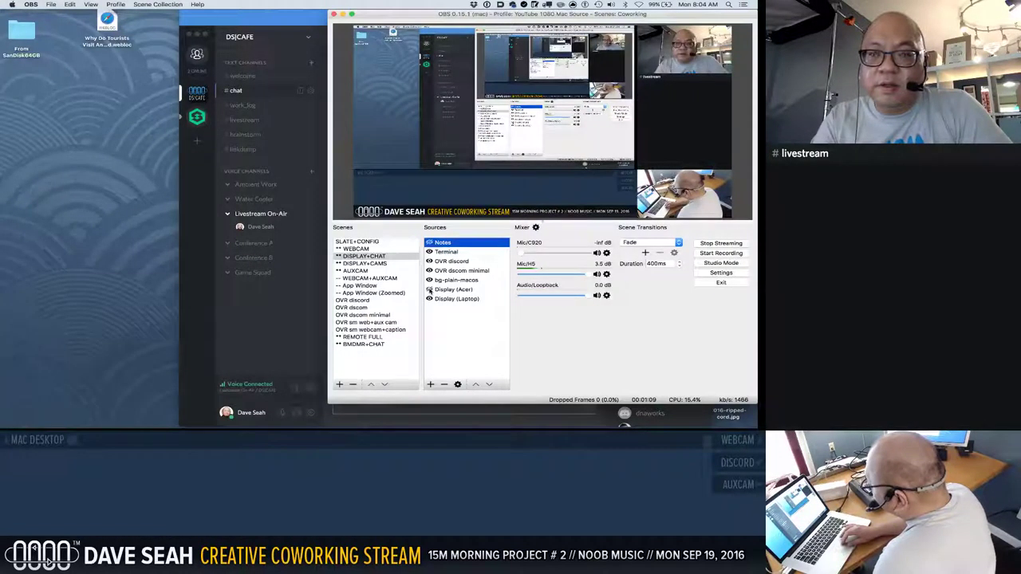
click(429, 290)
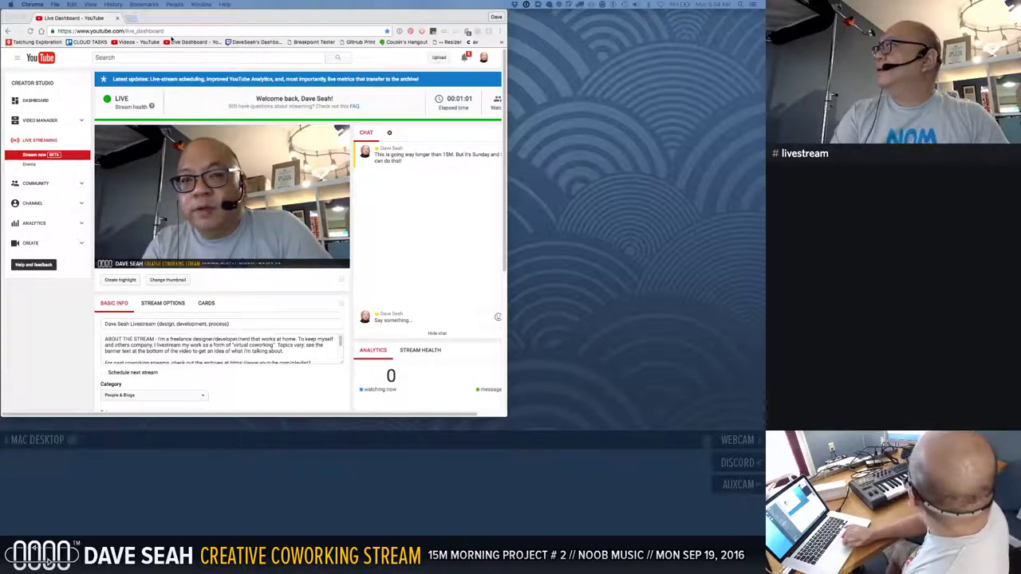
drag(227, 17, 243, 35)
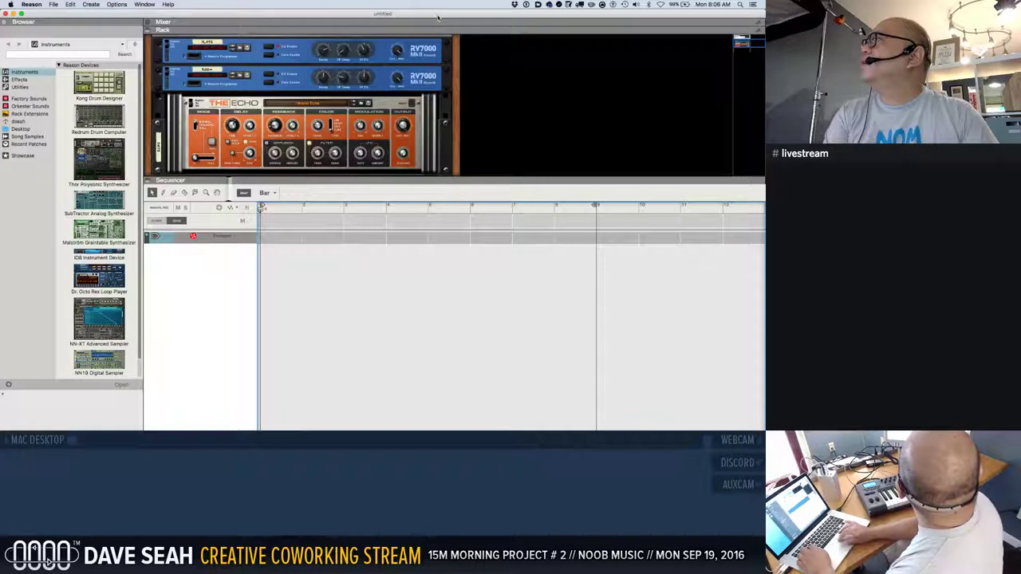
Step: Move the Reason window lower and shorten it so the transport bar fits on screen
mouse_move(440, 16)
mouse_down()
mouse_move(419, 93)
mouse_move(445, 14)
mouse_move(449, 32)
mouse_move(460, 29)
mouse_move(462, 73)
mouse_move(444, 4)
mouse_move(458, 4)
mouse_move(438, 3)
mouse_up()
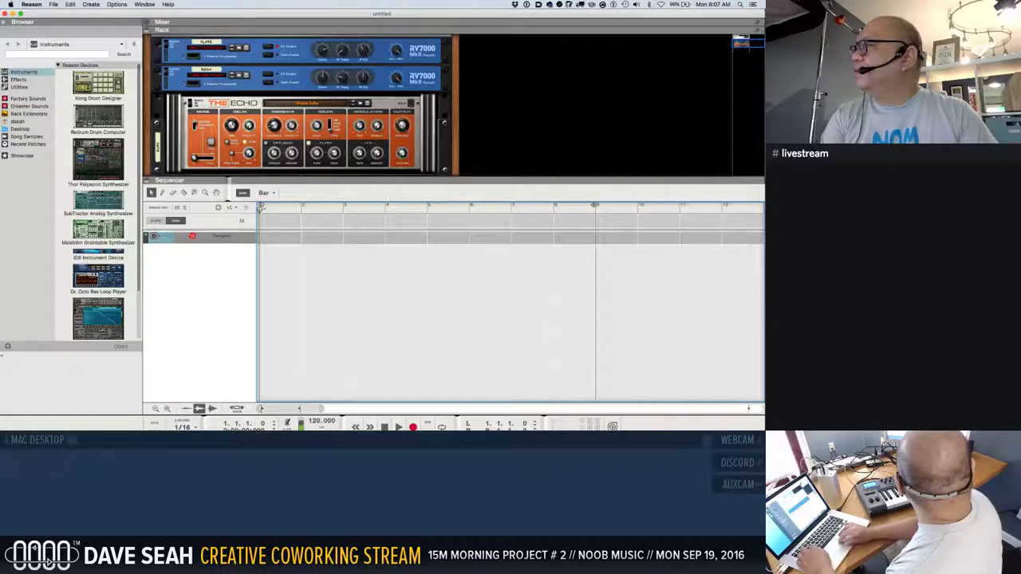
drag(136, 433, 137, 427)
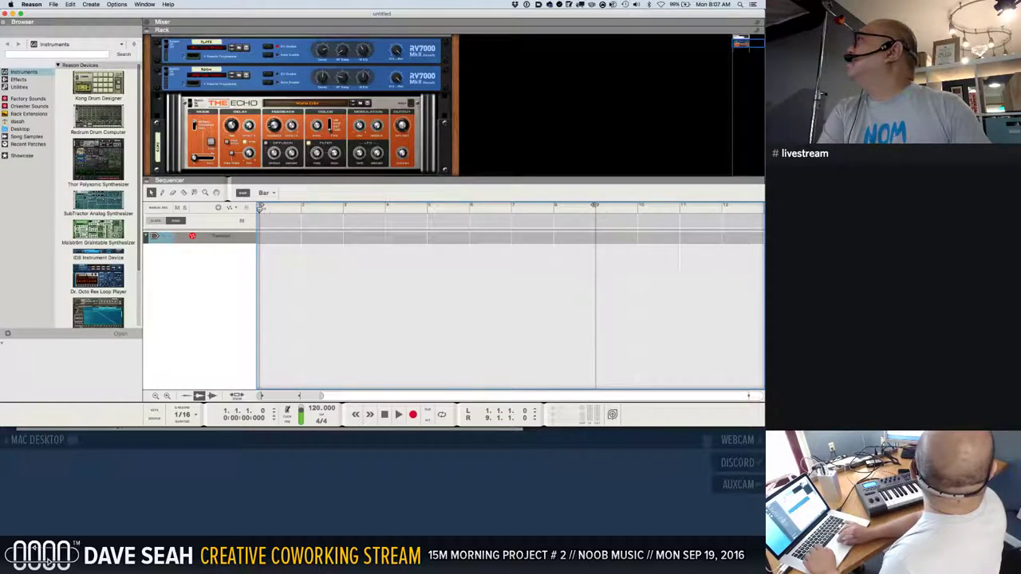
click(613, 5)
click(613, 78)
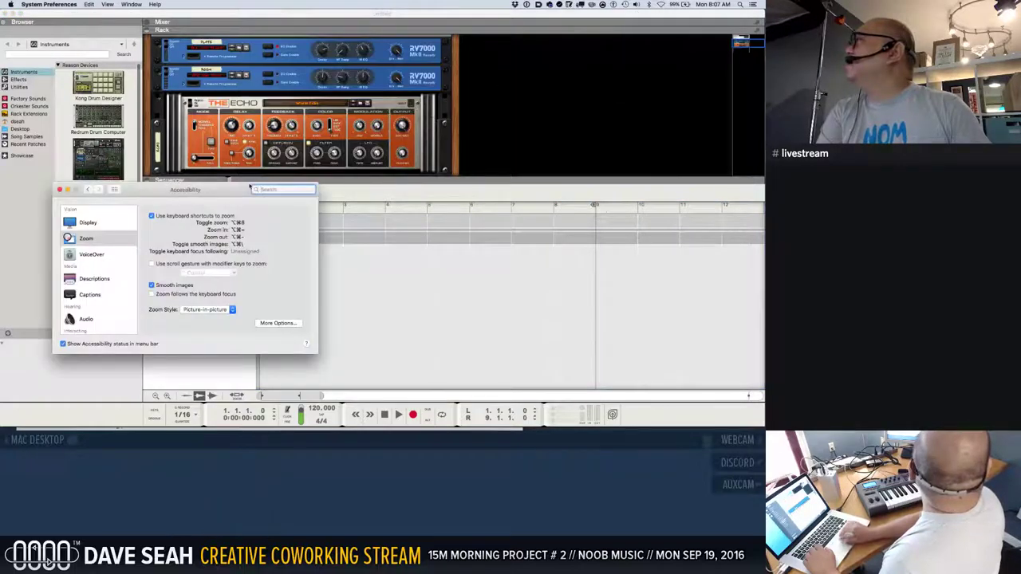
click(270, 325)
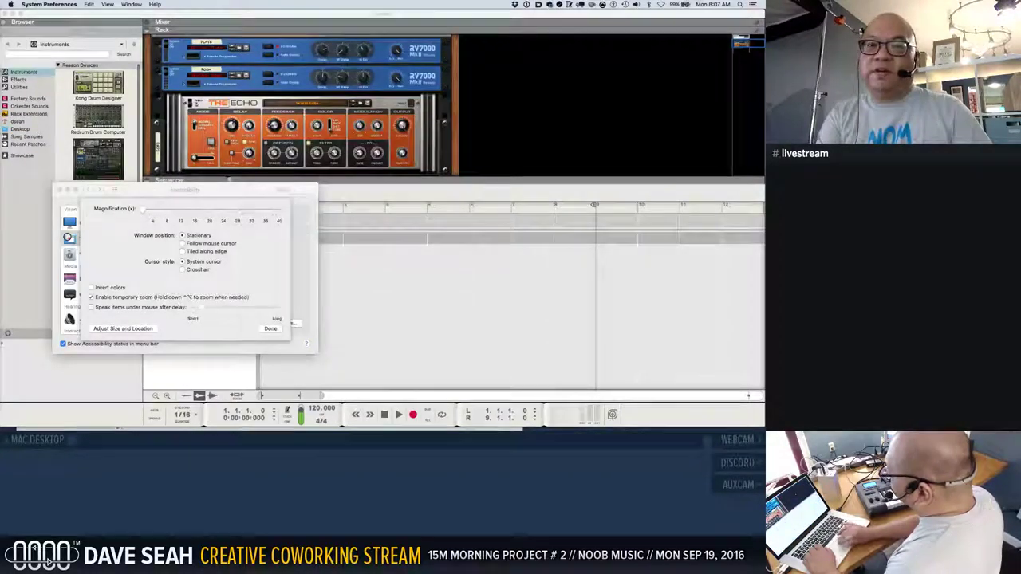
key(alt+super+8)
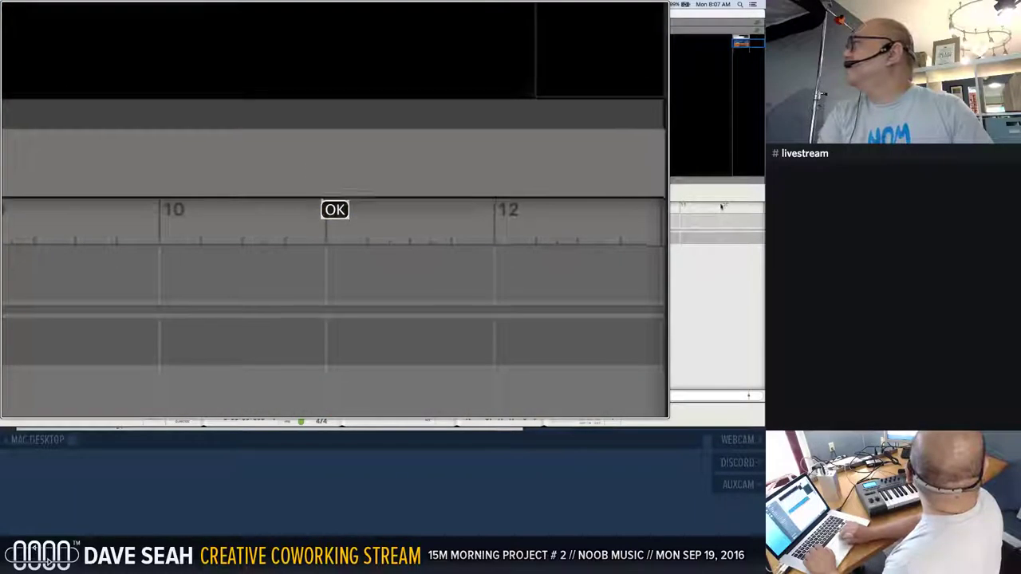
drag(667, 193, 764, 193)
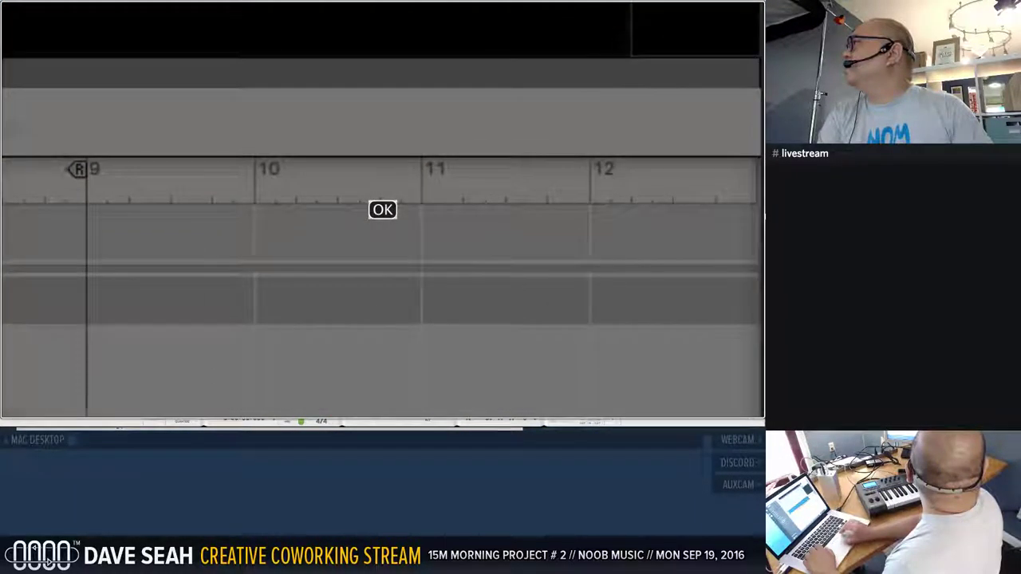
click(382, 209)
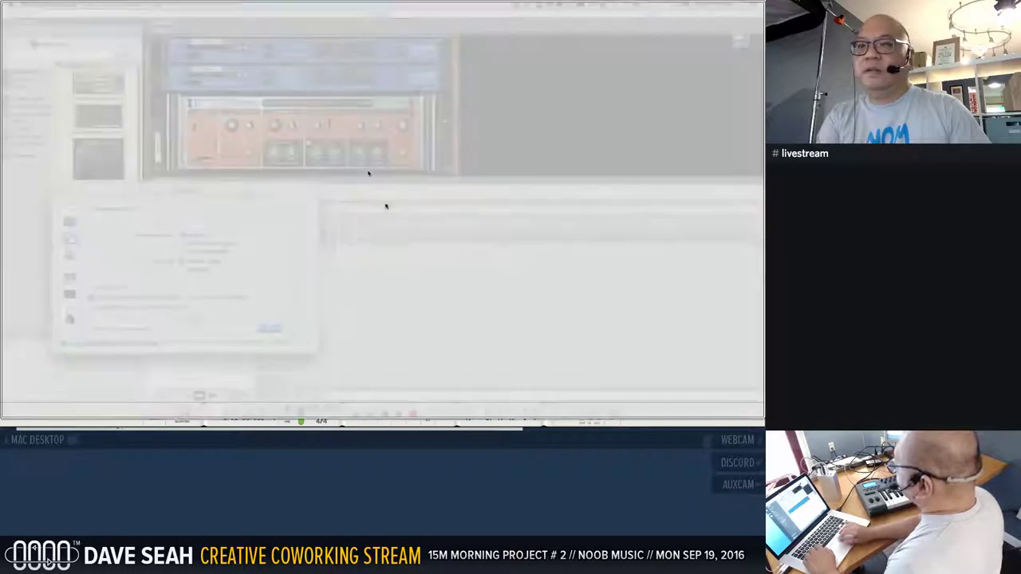
scroll(383, 212, down, 10)
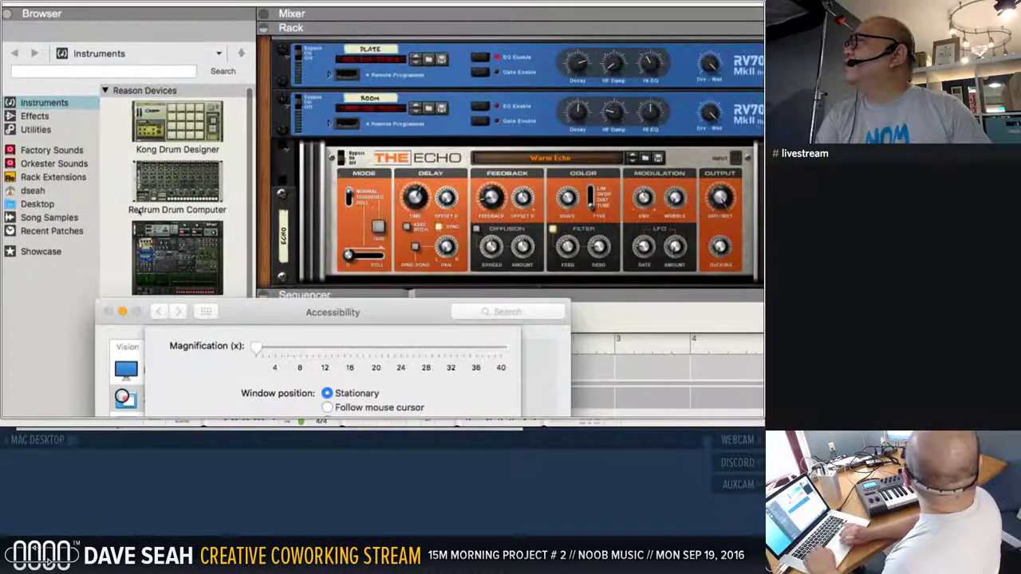
scroll(401, 313, down, 5)
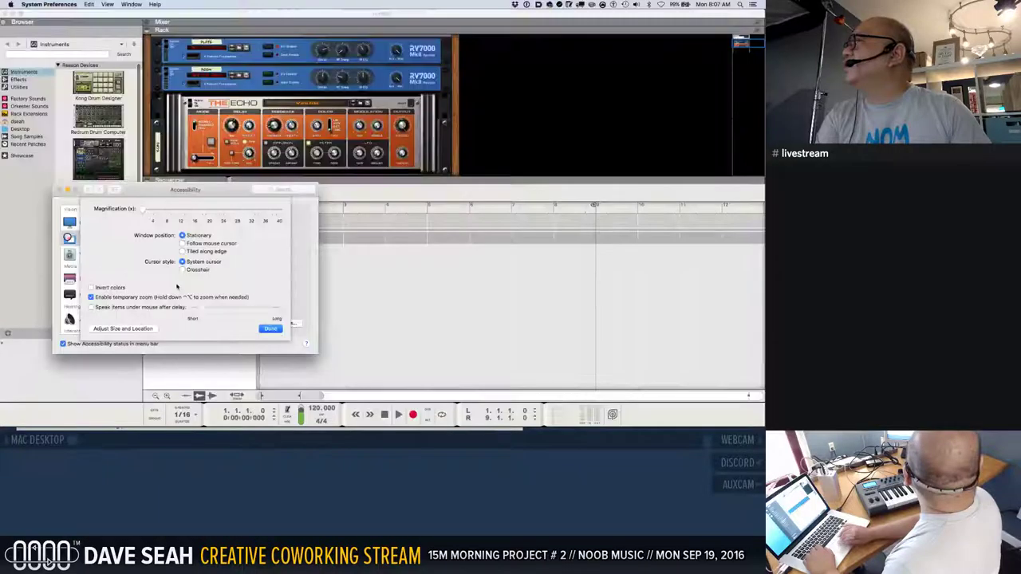
click(275, 329)
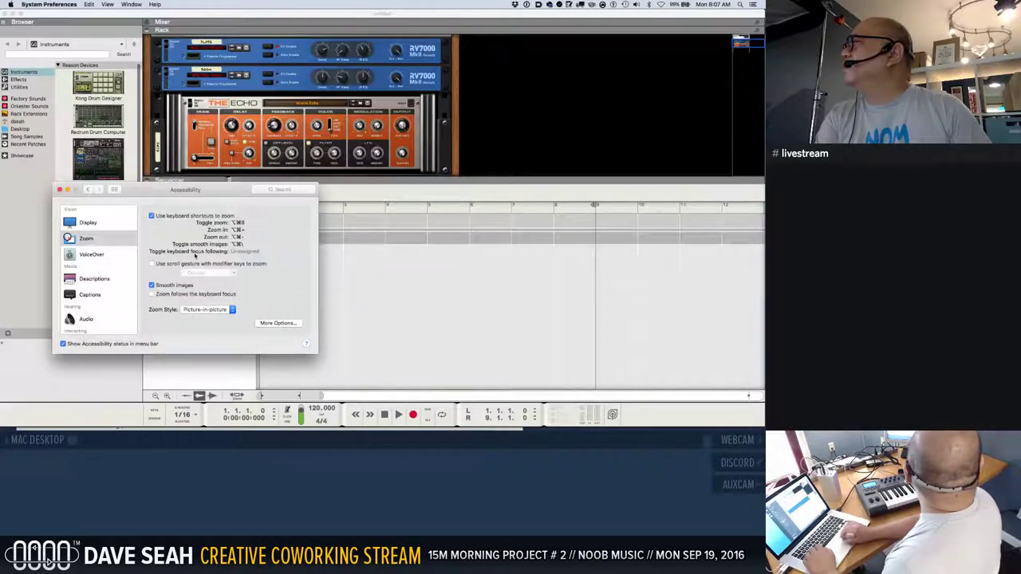
click(59, 190)
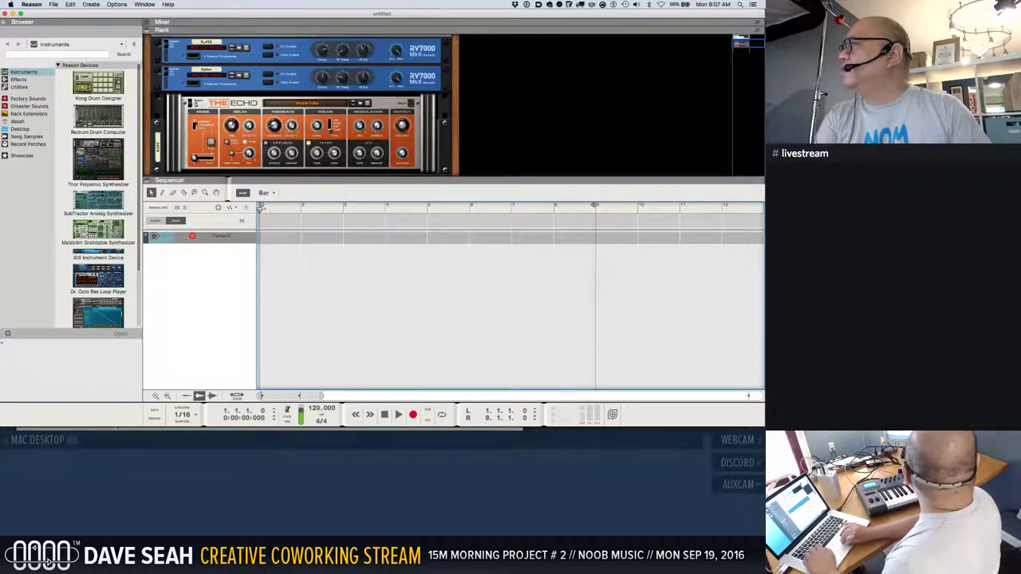
Step: Alternate between the YouTube live dashboard and Reason, ending with Reason in front
key(super+Tab)
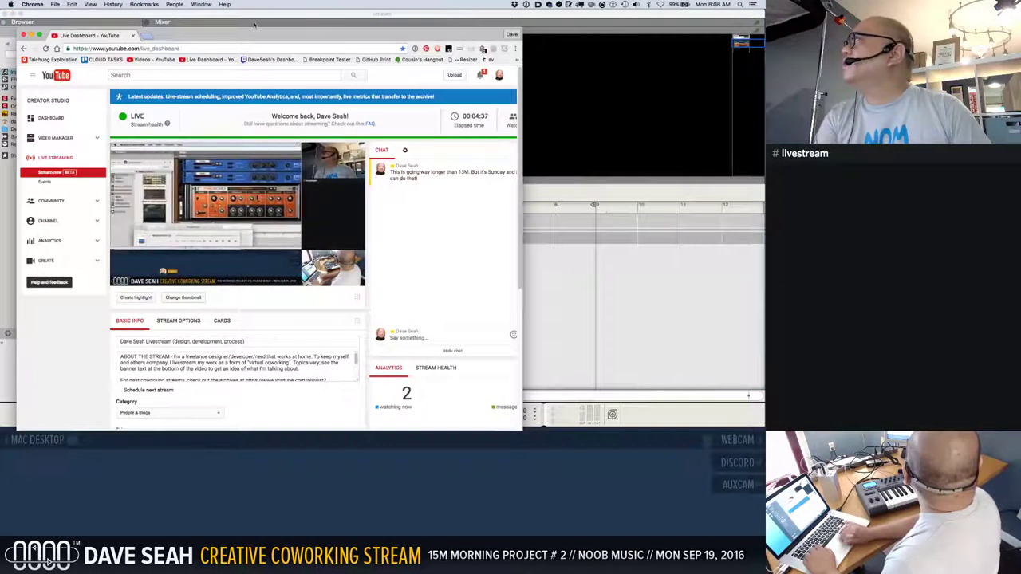
click(255, 24)
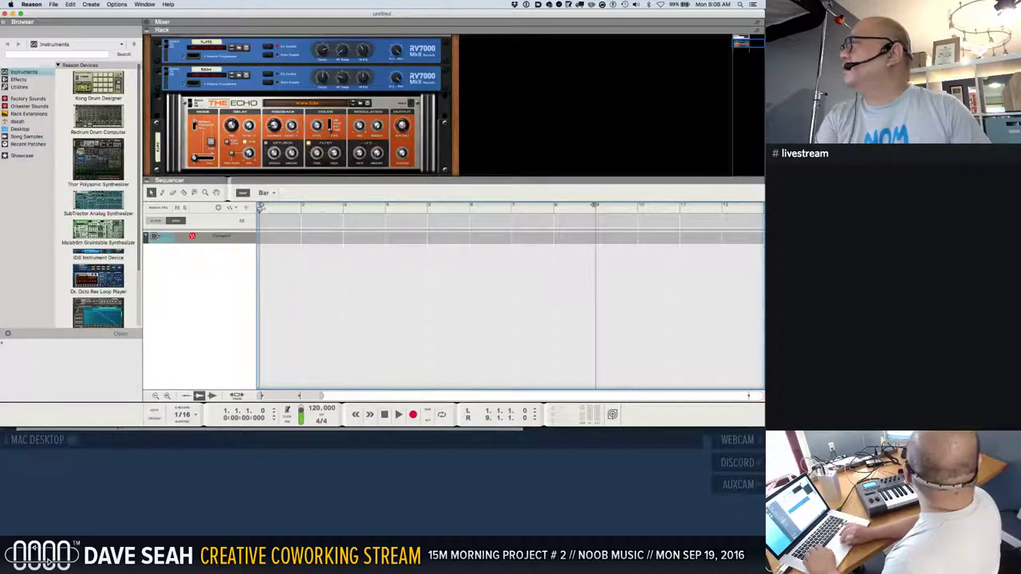
key(super+Tab)
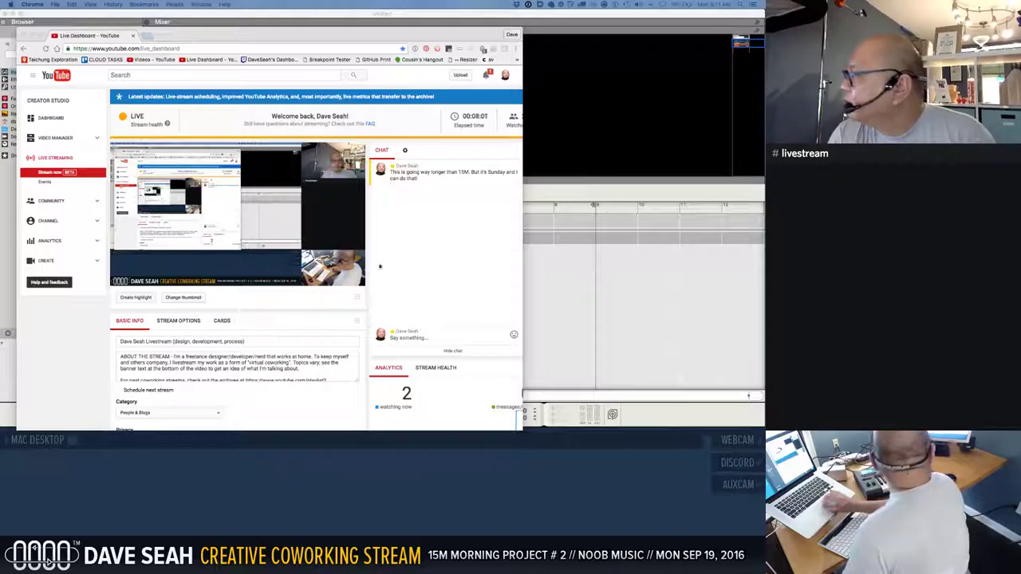
click(537, 305)
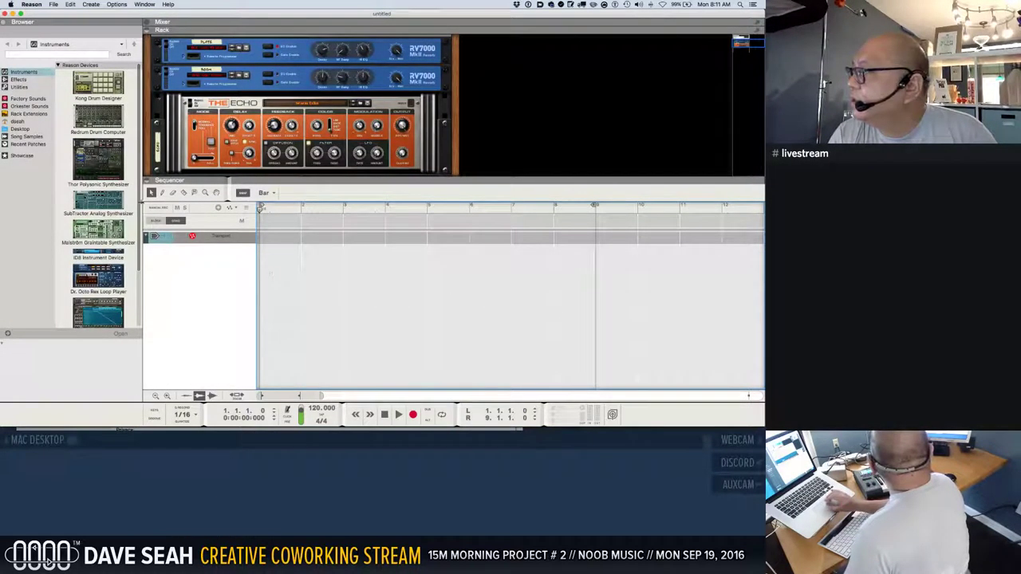
Step: Select ReasonOBS Aggregate as Reason's audio device, running at 48,000 Hz with 1,024-sample buffer
click(32, 4)
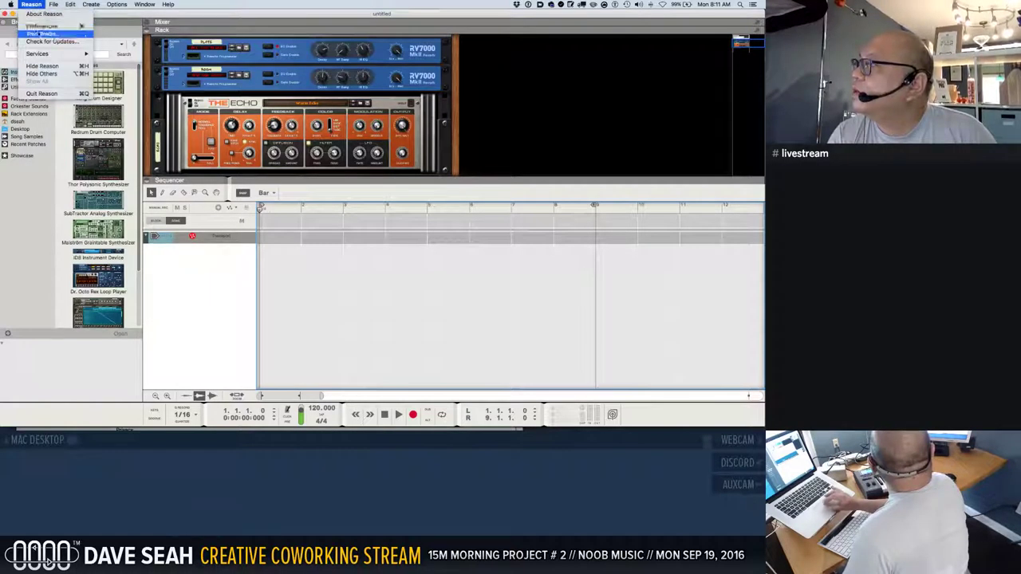
mouse_move(70, 4)
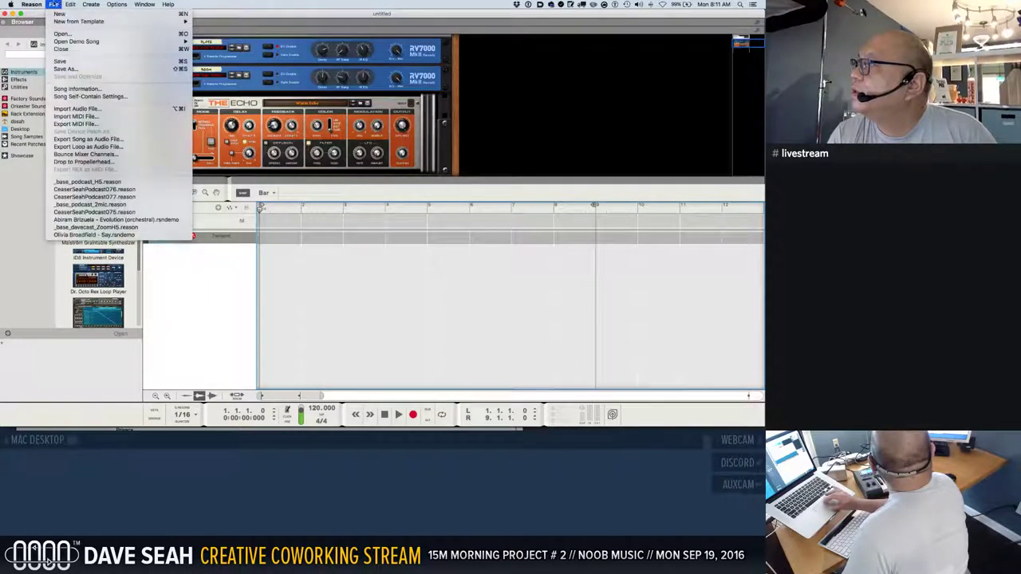
mouse_move(31, 4)
click(40, 27)
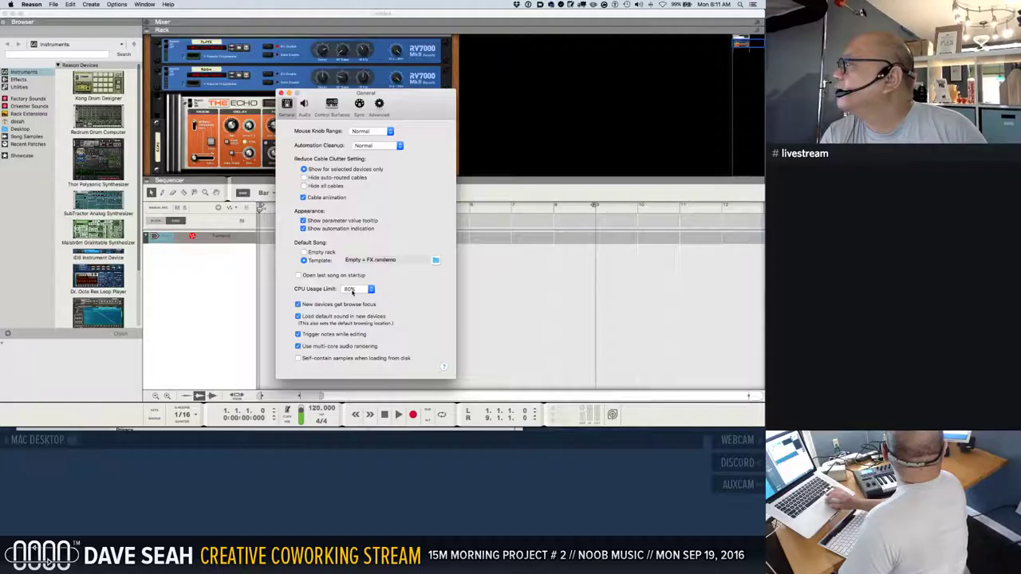
click(304, 106)
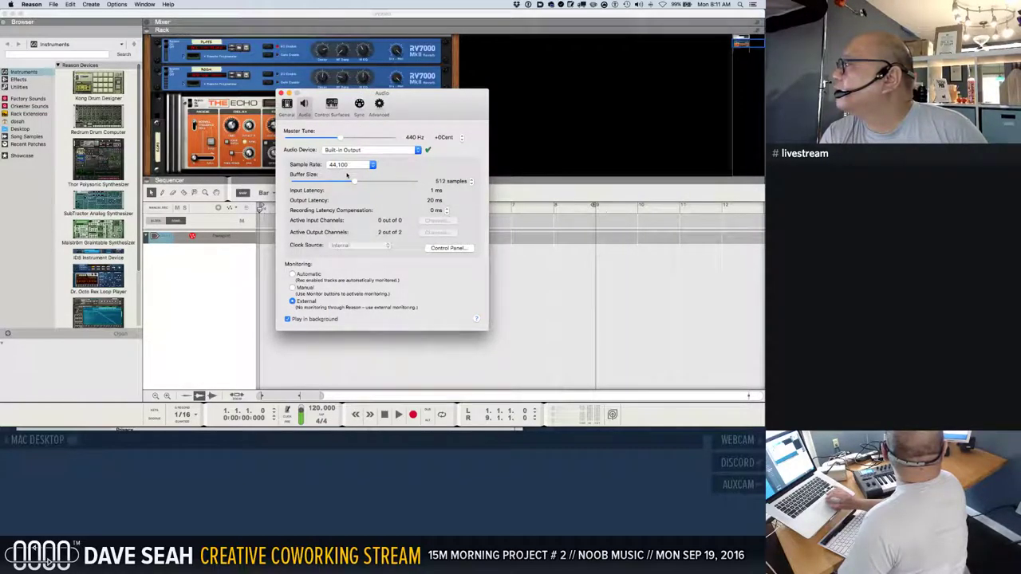
click(345, 151)
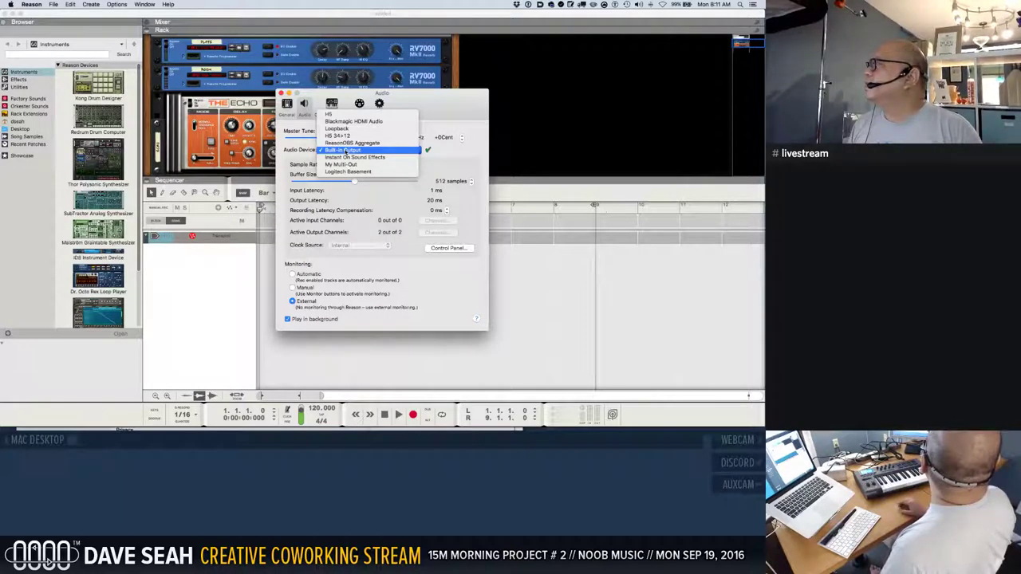
click(346, 143)
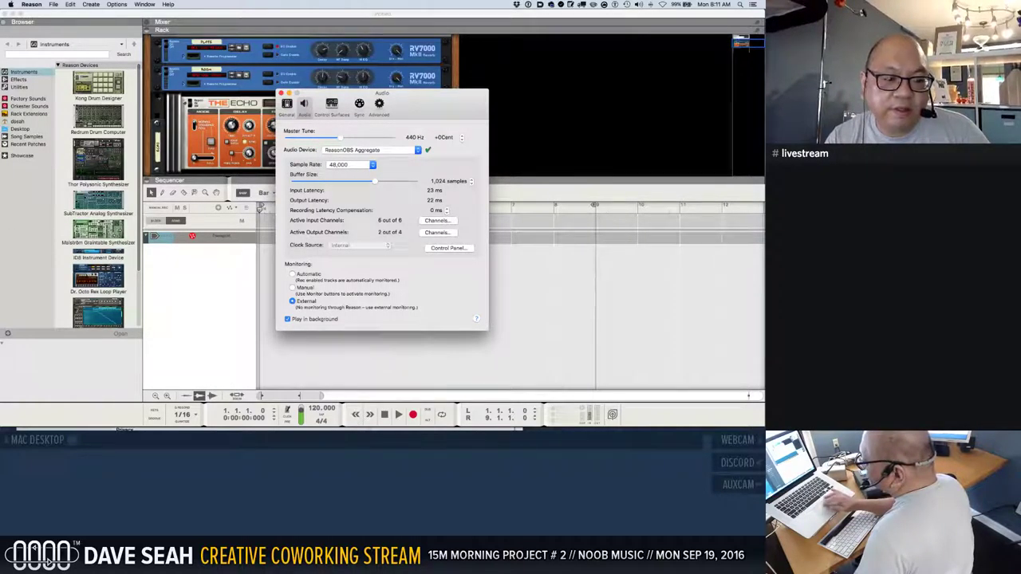
key(super+Tab)
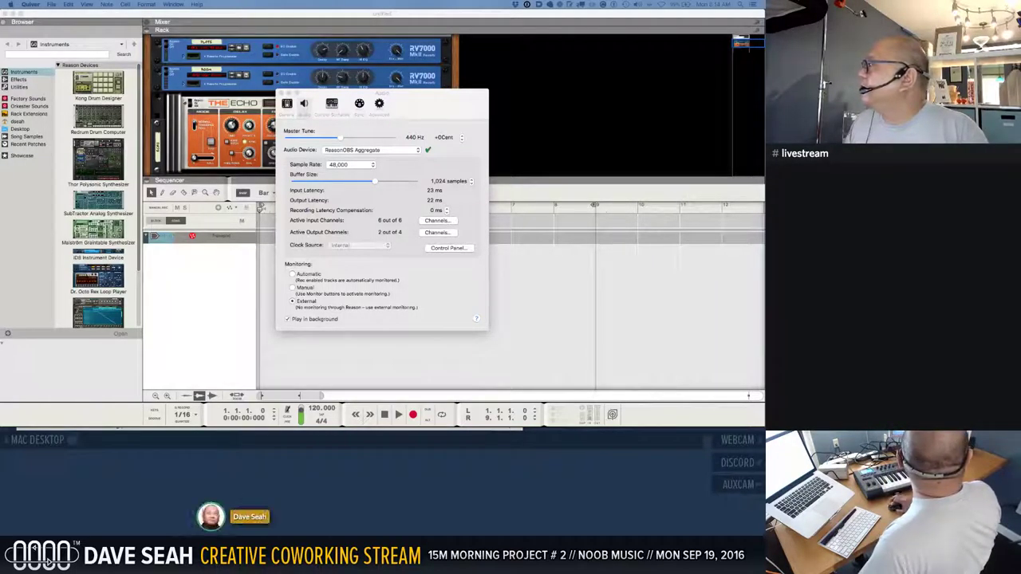
Step: Deactivate input channels 5 and 6 of the aggregate device
click(437, 220)
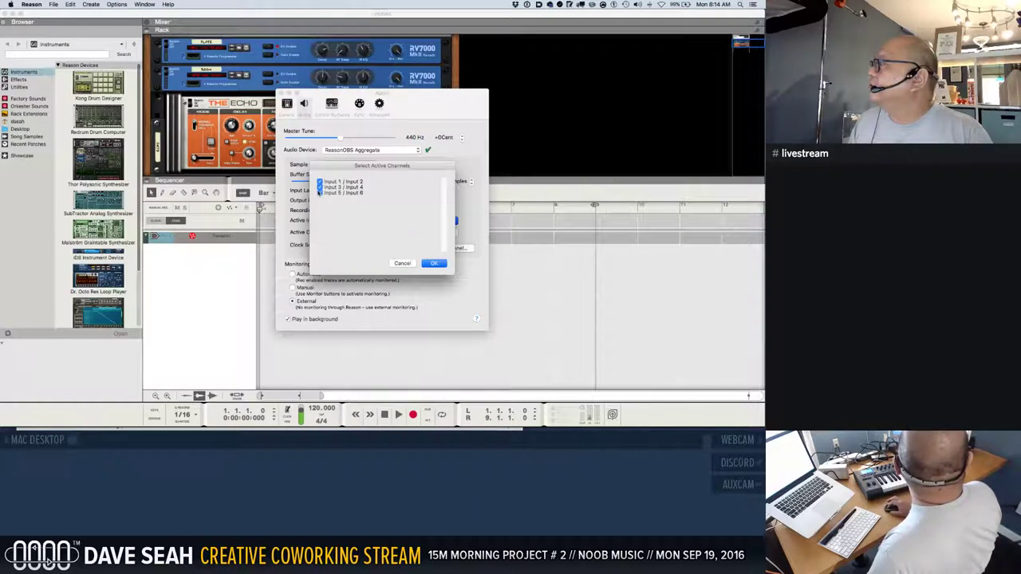
click(319, 193)
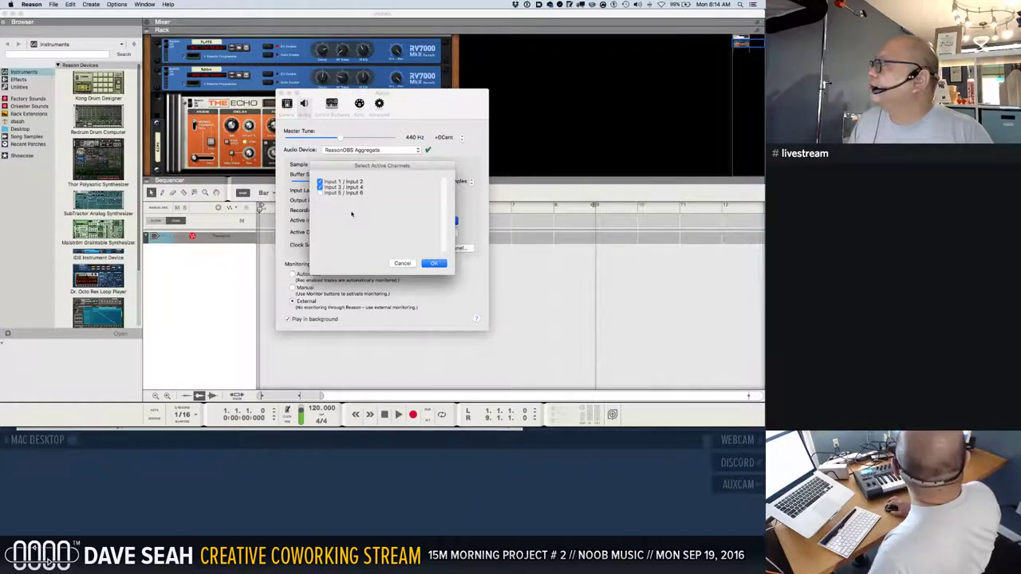
click(434, 264)
Step: Switch the active outputs from Output 1/2 to Output 3/4
click(436, 233)
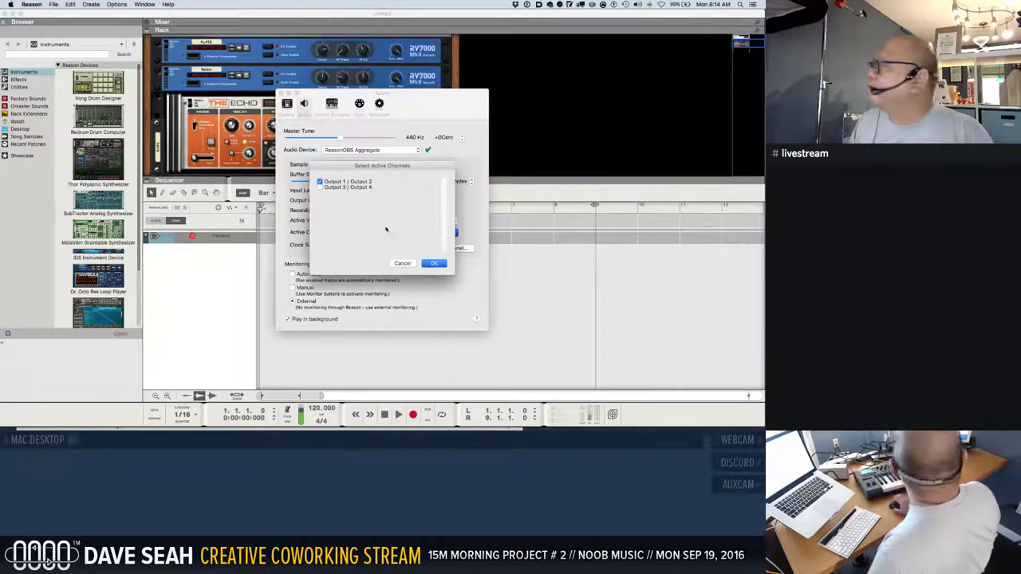
click(320, 182)
click(319, 187)
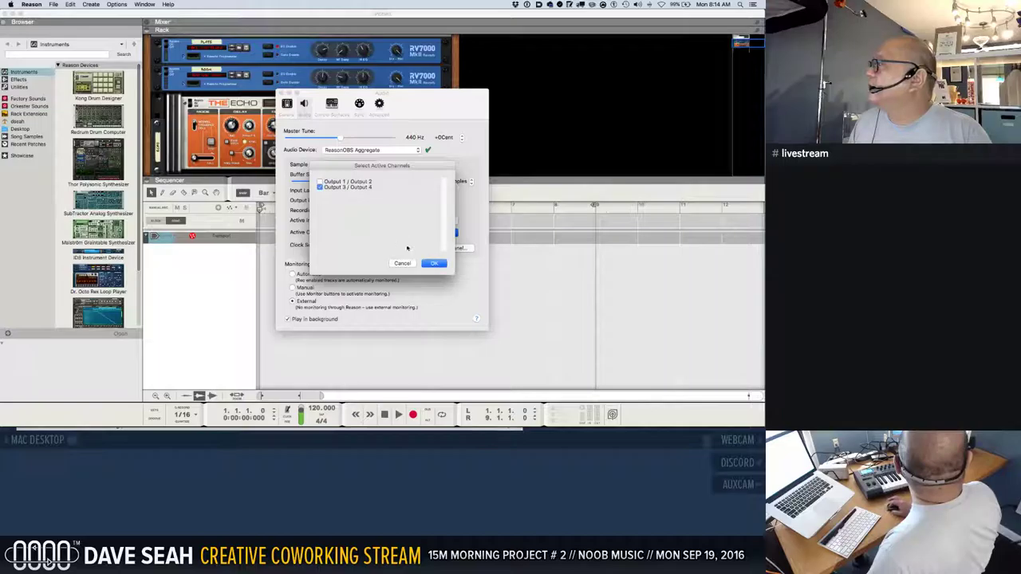
click(434, 264)
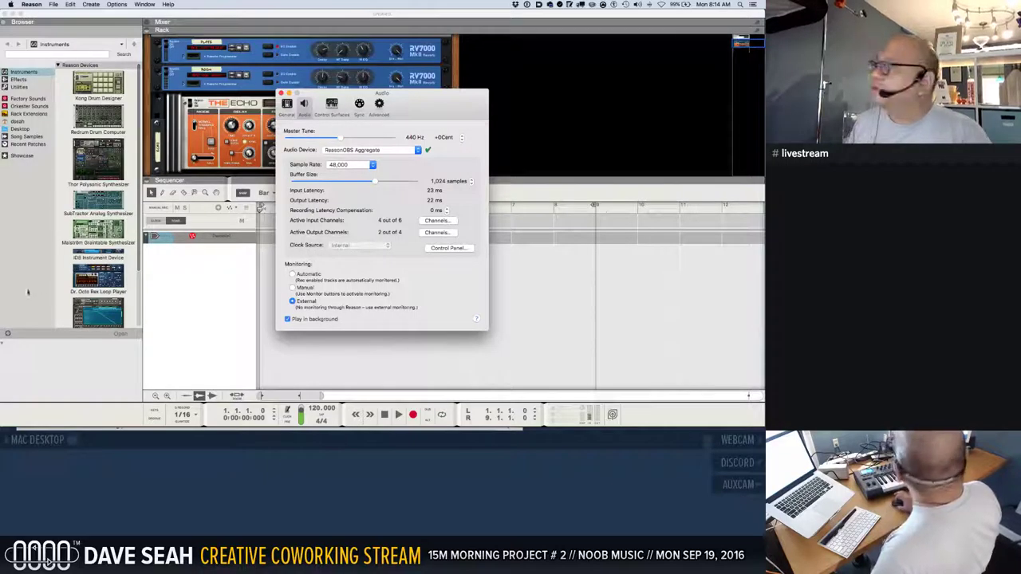
Step: Bring OBS forward and review its audio device settings
key(ctrl+Up)
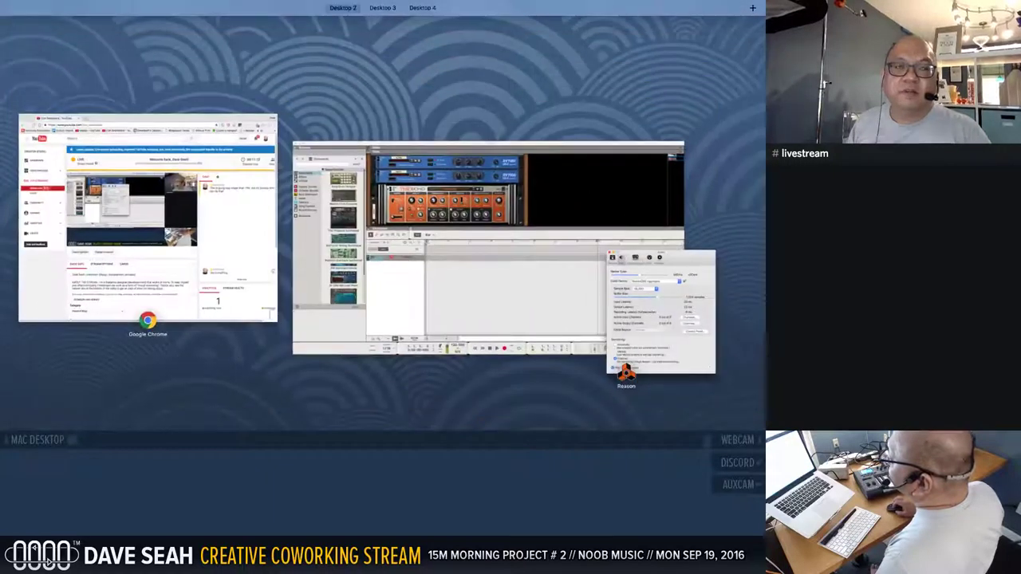
click(623, 367)
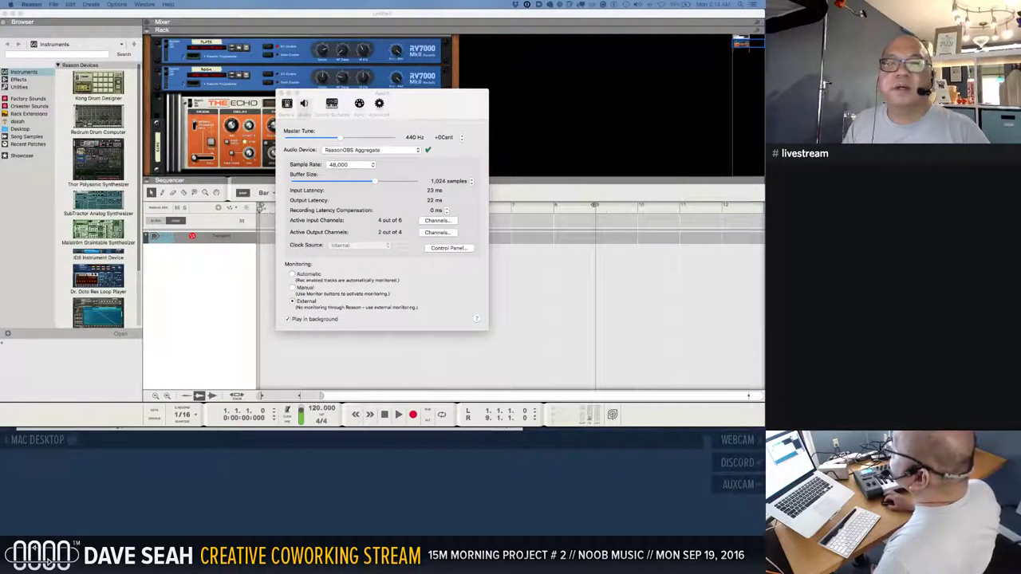
click(18, 240)
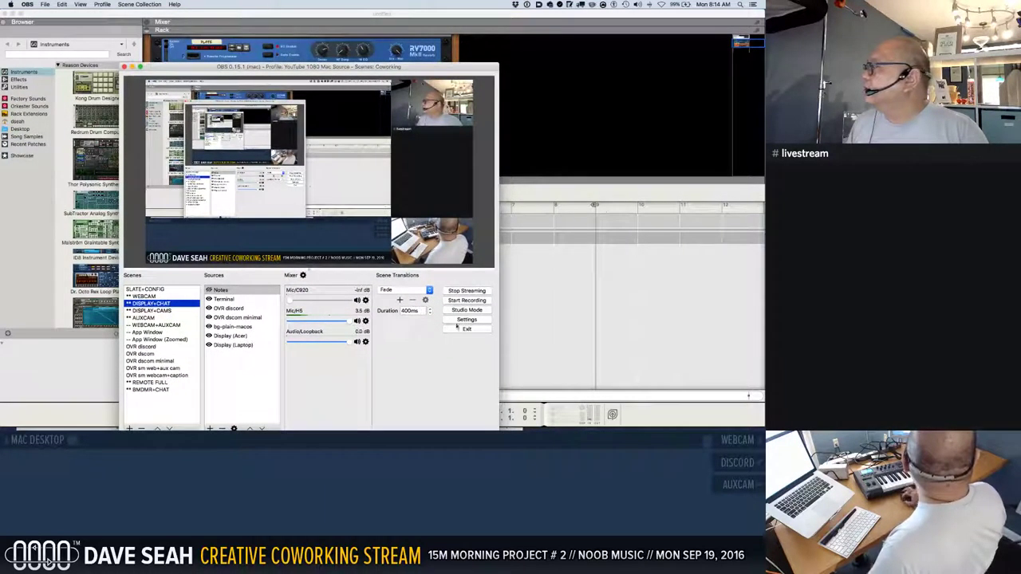
click(466, 319)
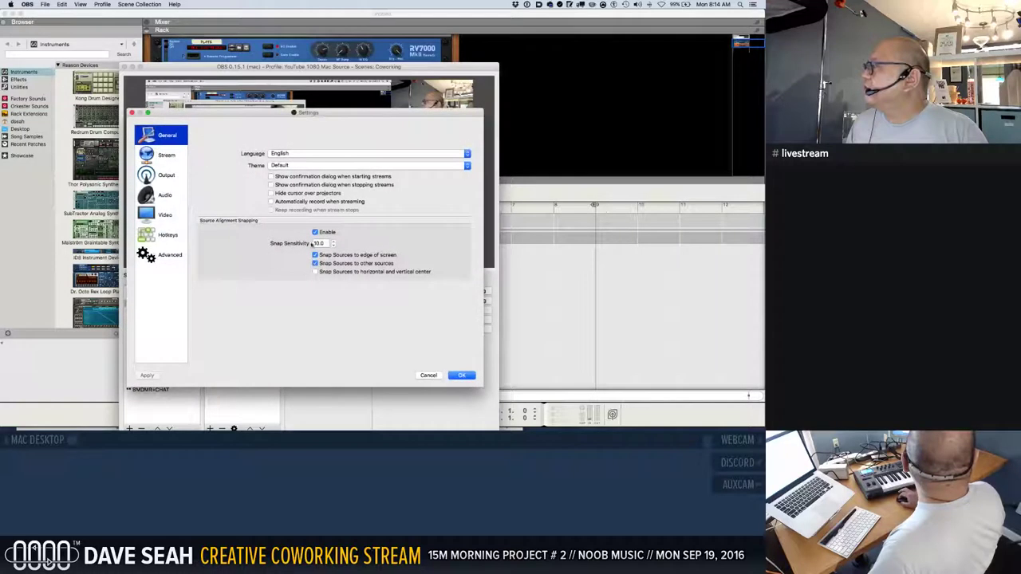
click(164, 195)
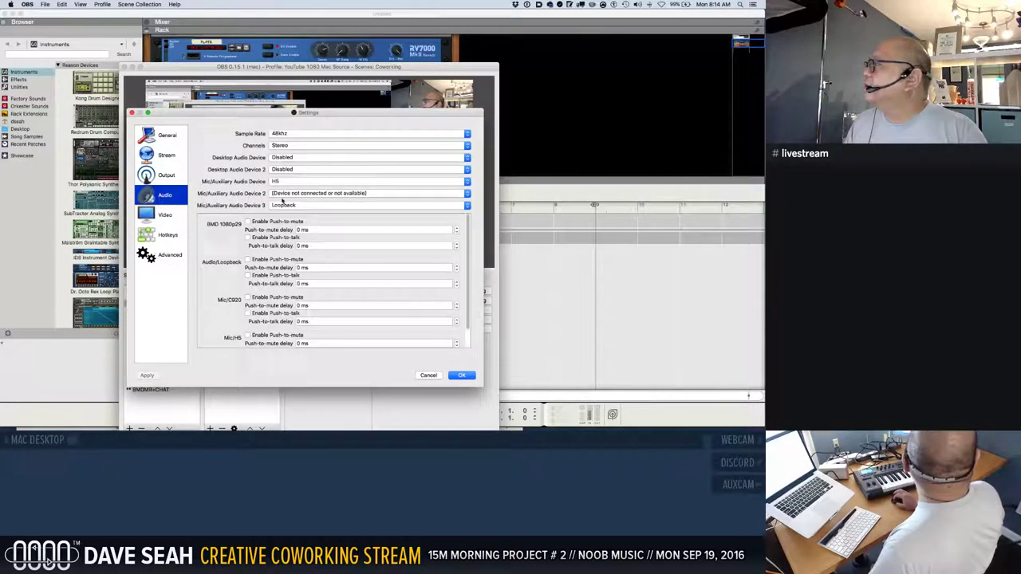
click(462, 375)
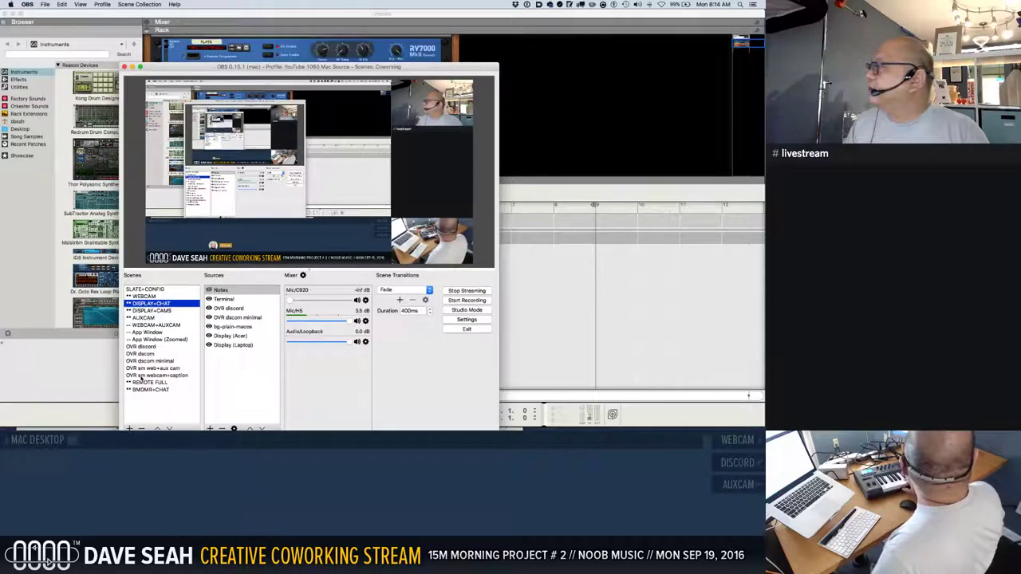
key(super+h)
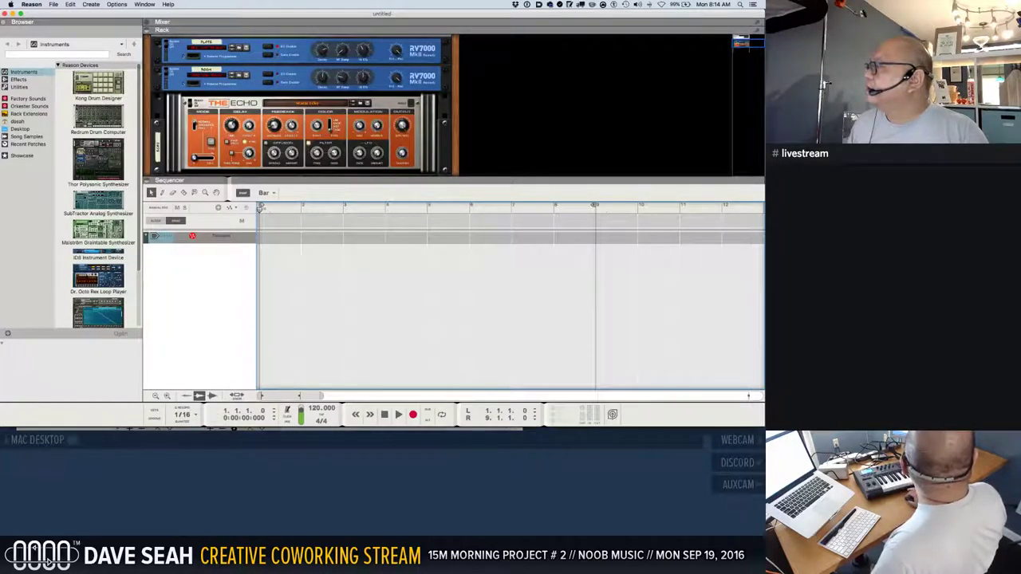
key(super+Tab)
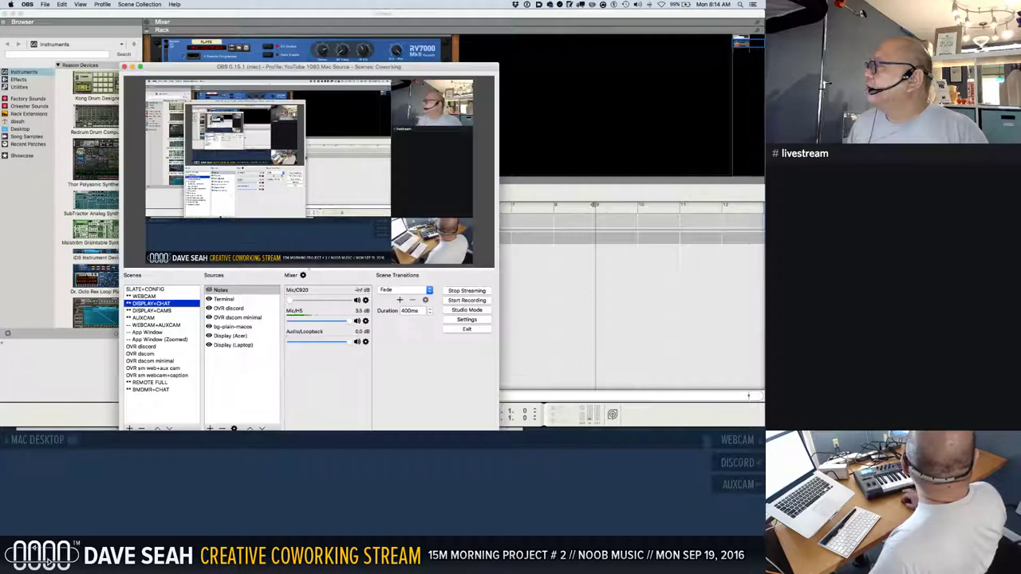
Step: Move the OBS window to Desktop 3 and Chrome to Desktop 4, returning to Reason
key(ctrl+Up)
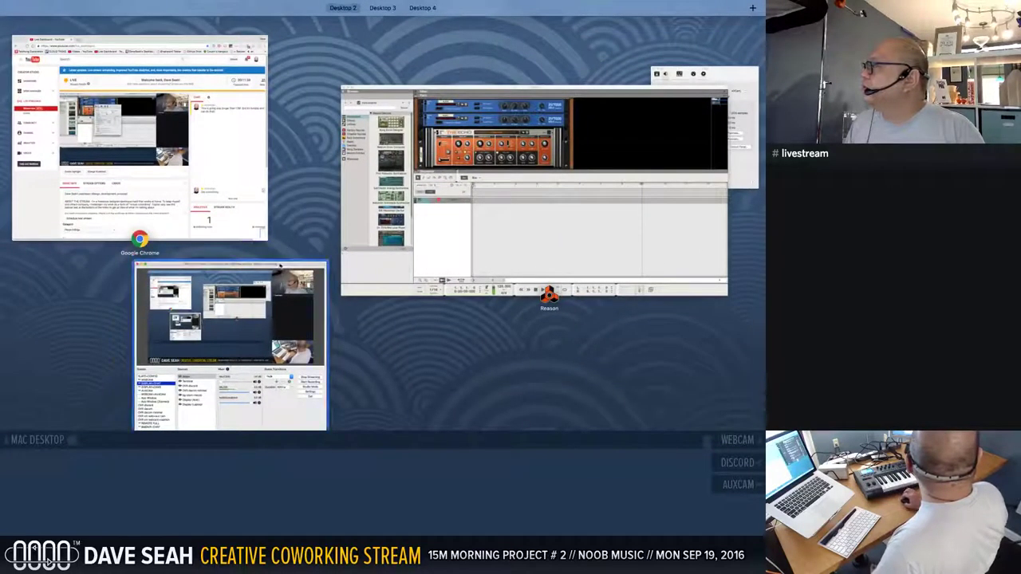
drag(281, 267, 382, 32)
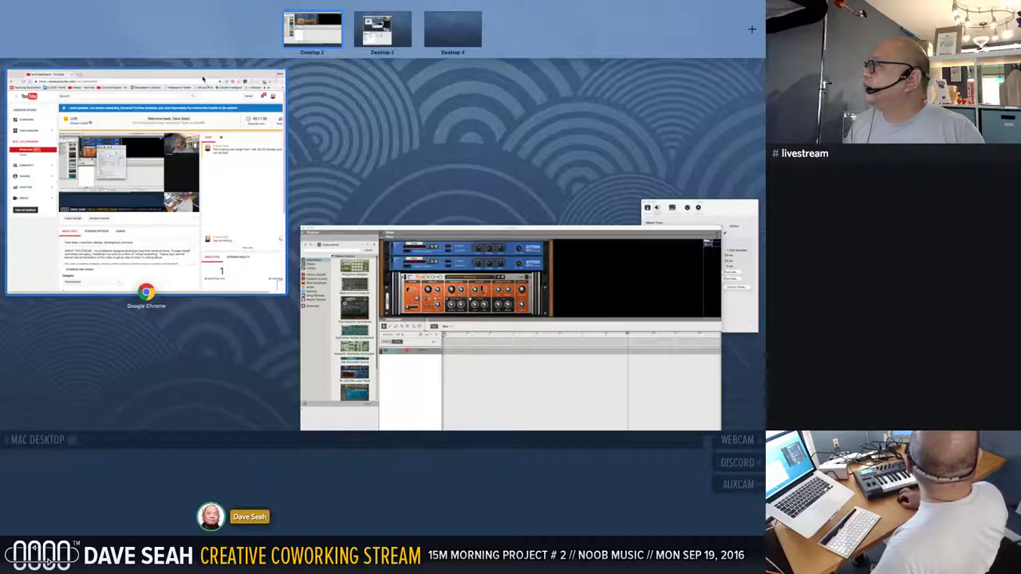
drag(228, 77, 452, 31)
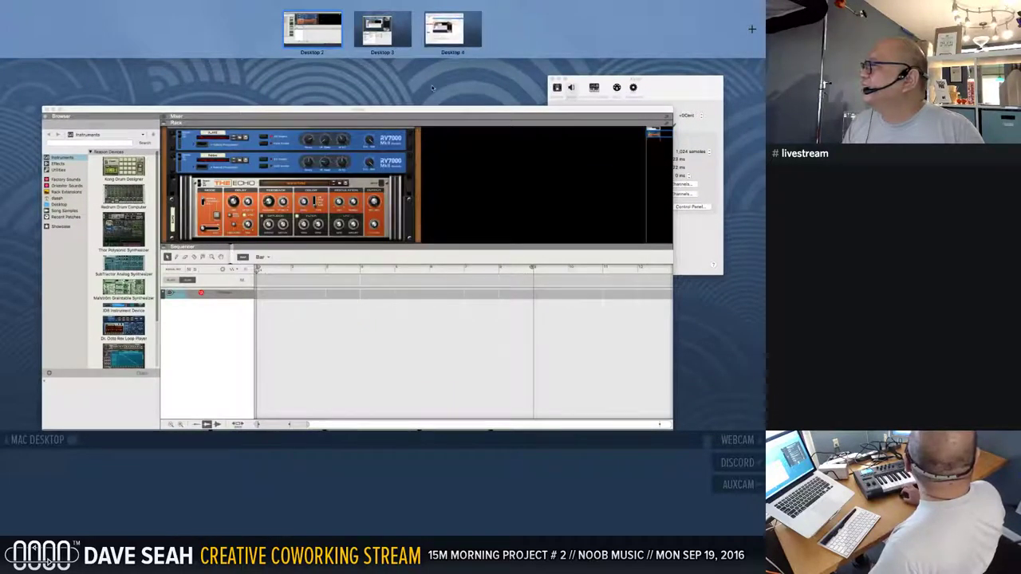
click(406, 110)
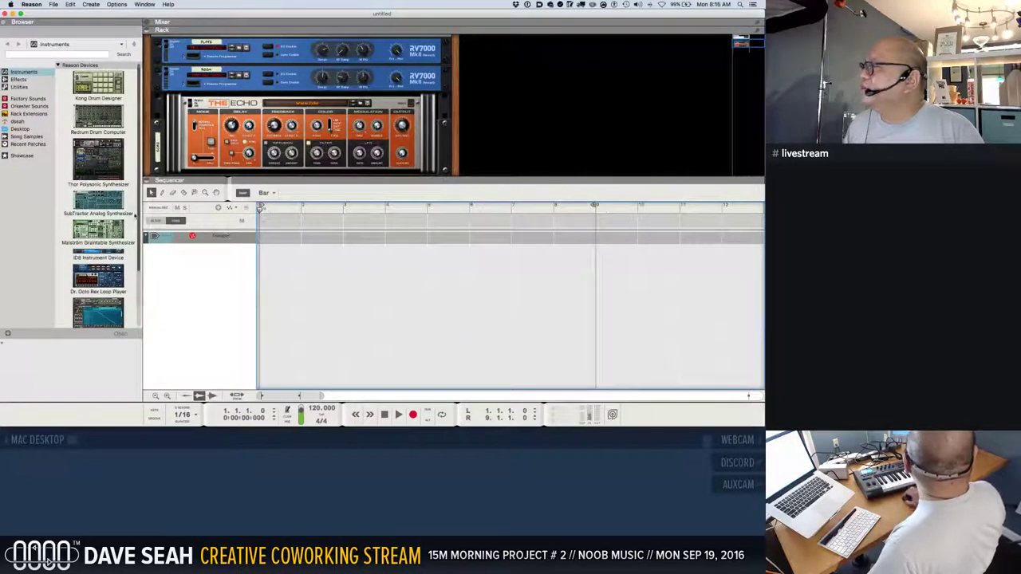
Step: Create a Thor Polysonic Synthesizer with the Epic Poly patch and select its sequencer track
scroll(132, 217, up, 1)
scroll(120, 212, down, 1)
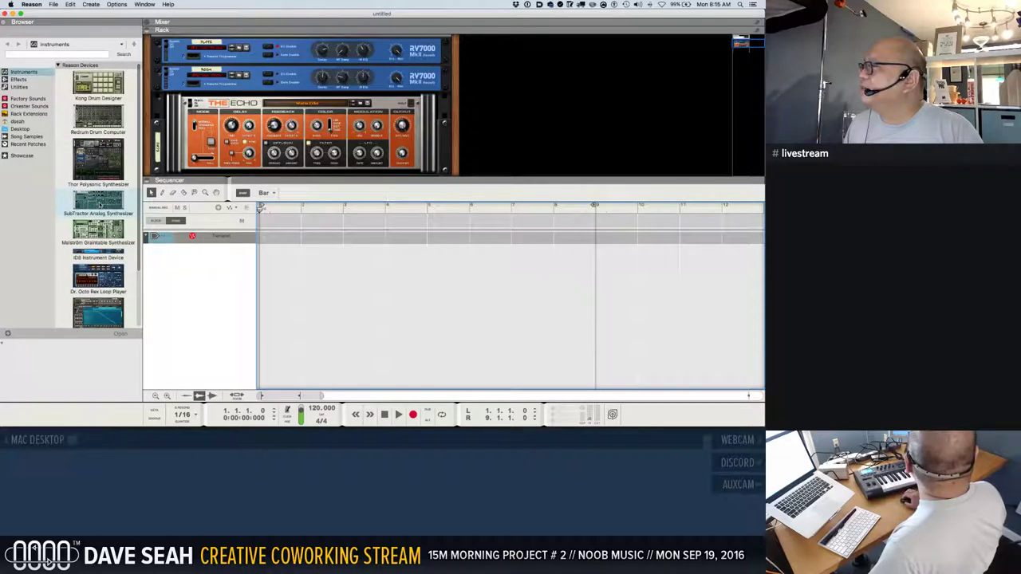
click(100, 166)
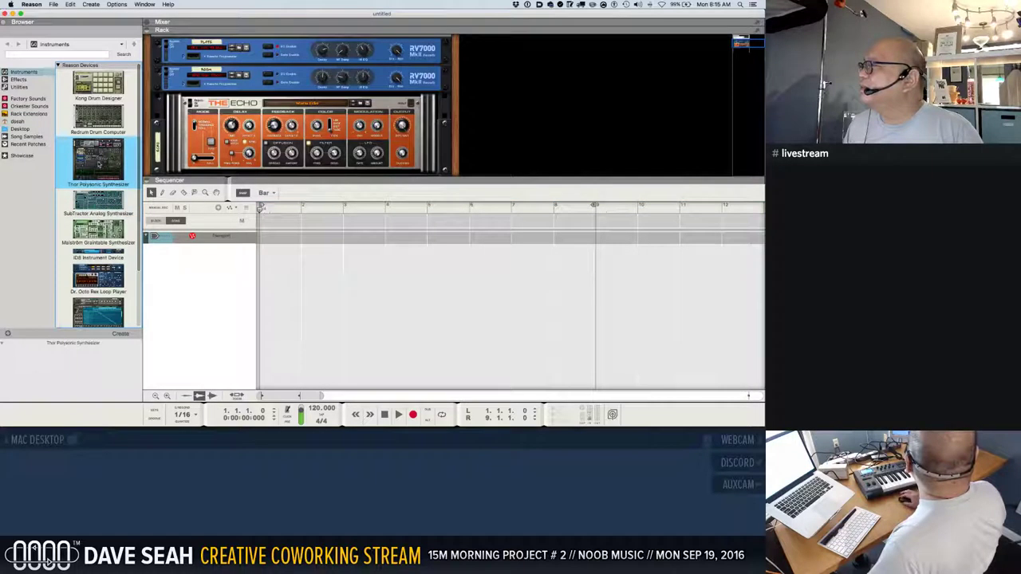
double_click(100, 167)
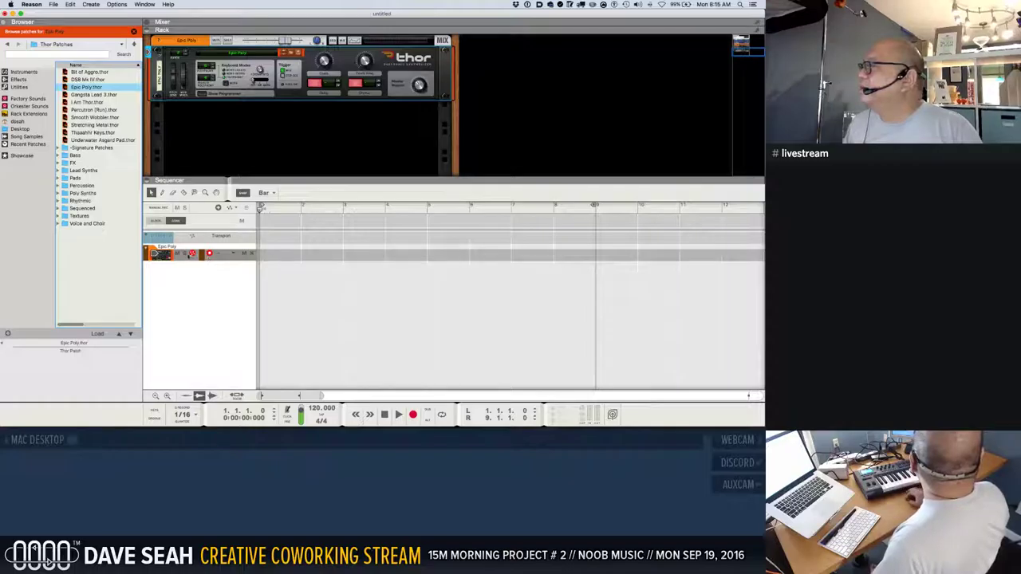
click(172, 260)
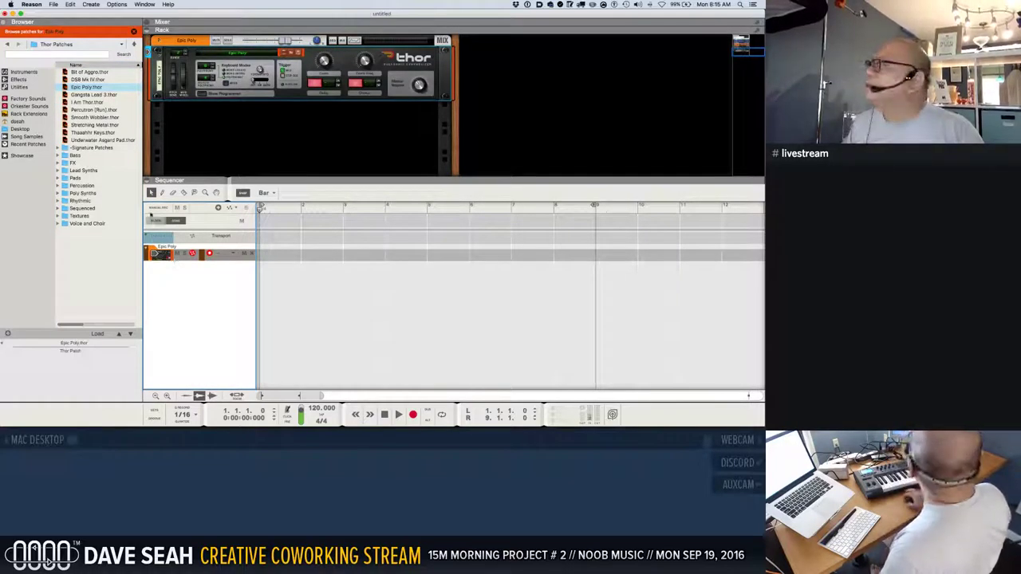
click(31, 4)
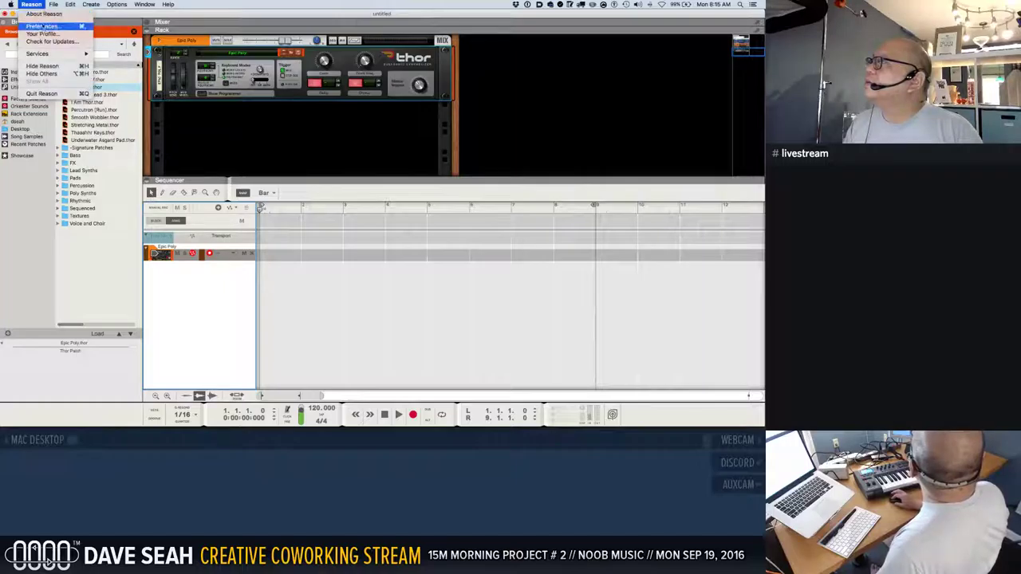
Step: Auto-detect the M-Audio Axiom 25 as master keyboard, allowing its preset 10 to be overwritten
click(42, 27)
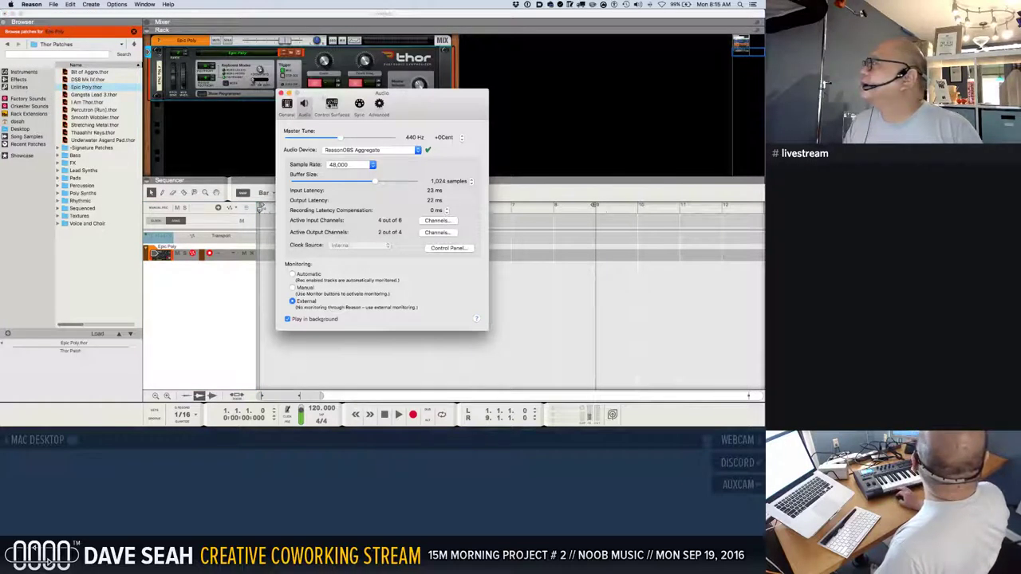
click(332, 106)
click(448, 151)
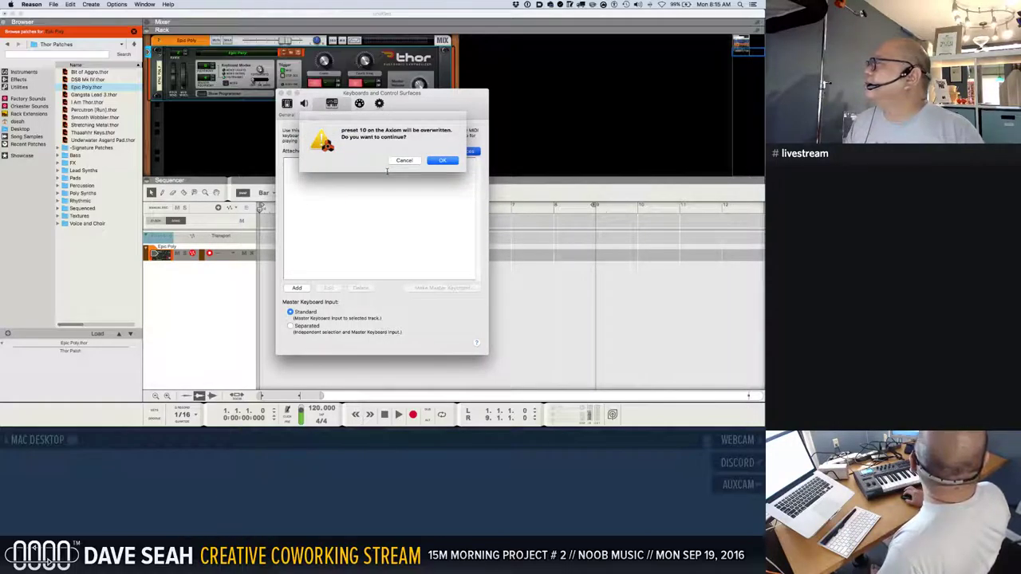
click(442, 162)
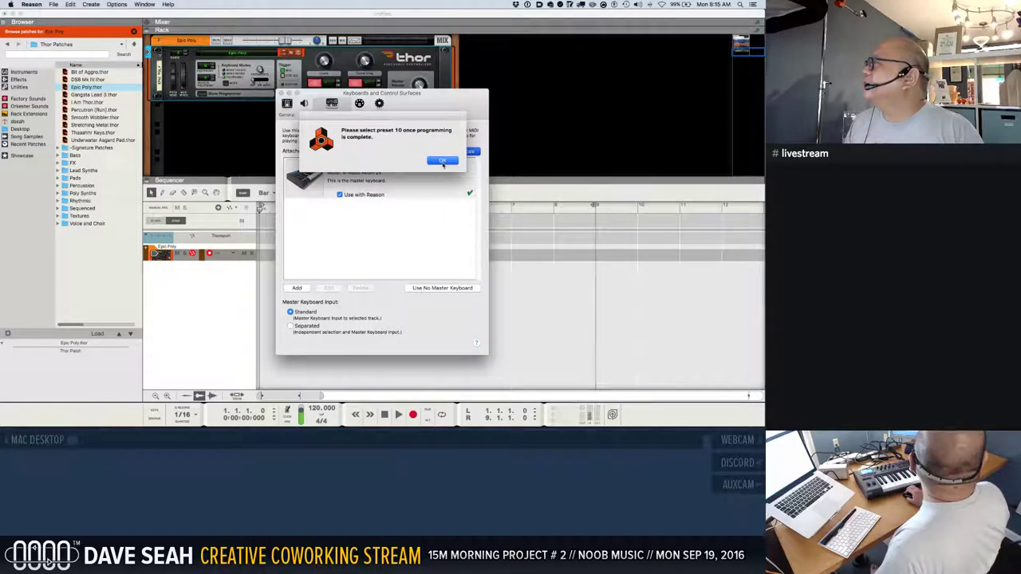
click(443, 162)
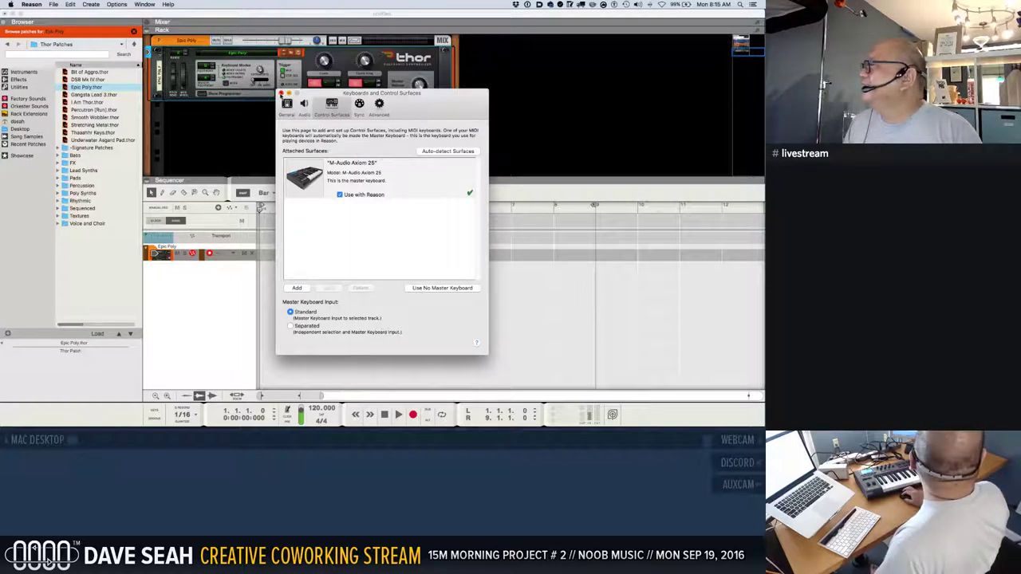
click(280, 94)
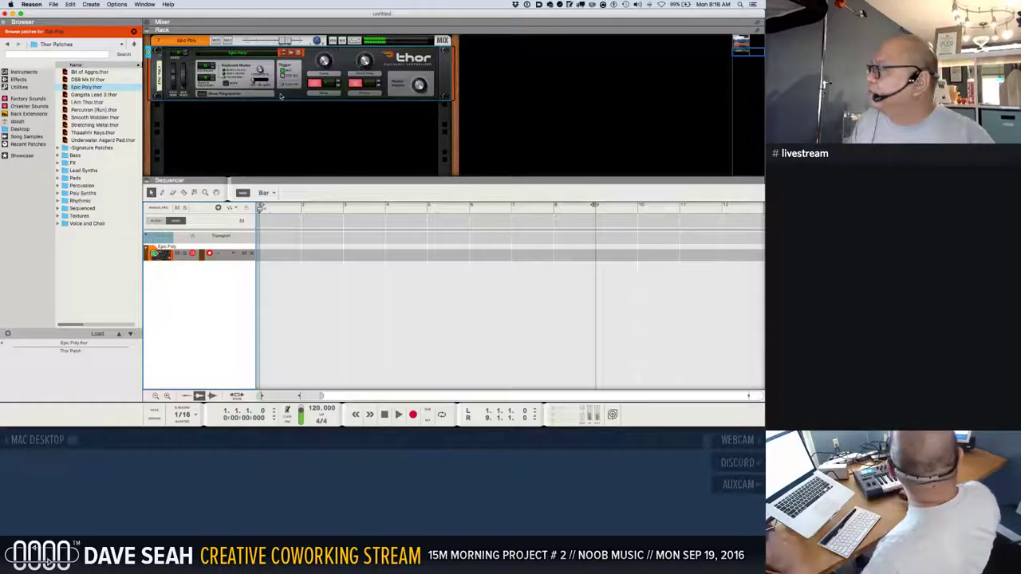
Step: Use Mission Control to switch to Desktop 3 where OBS lives
key(ctrl+Up)
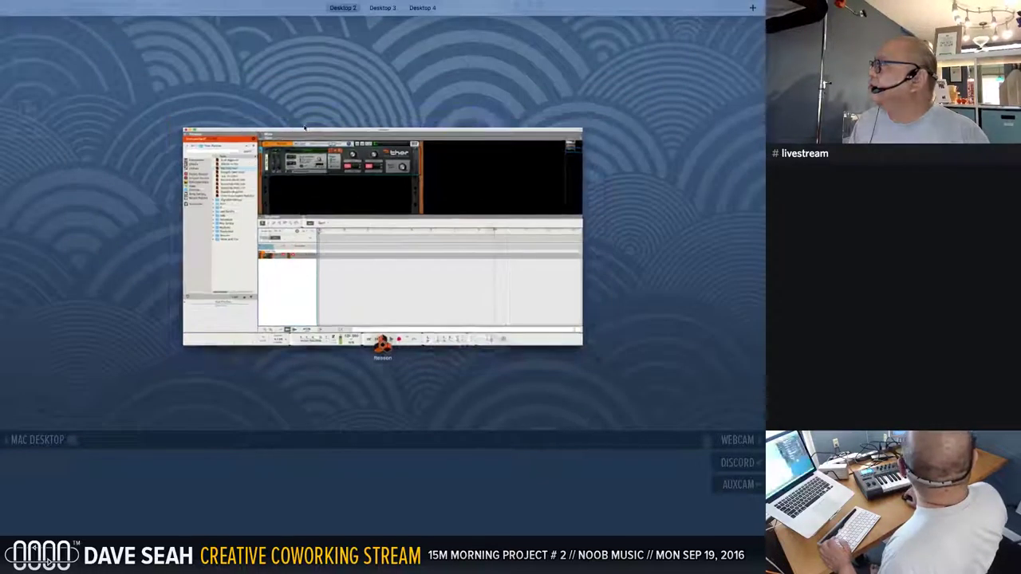
mouse_move(413, 31)
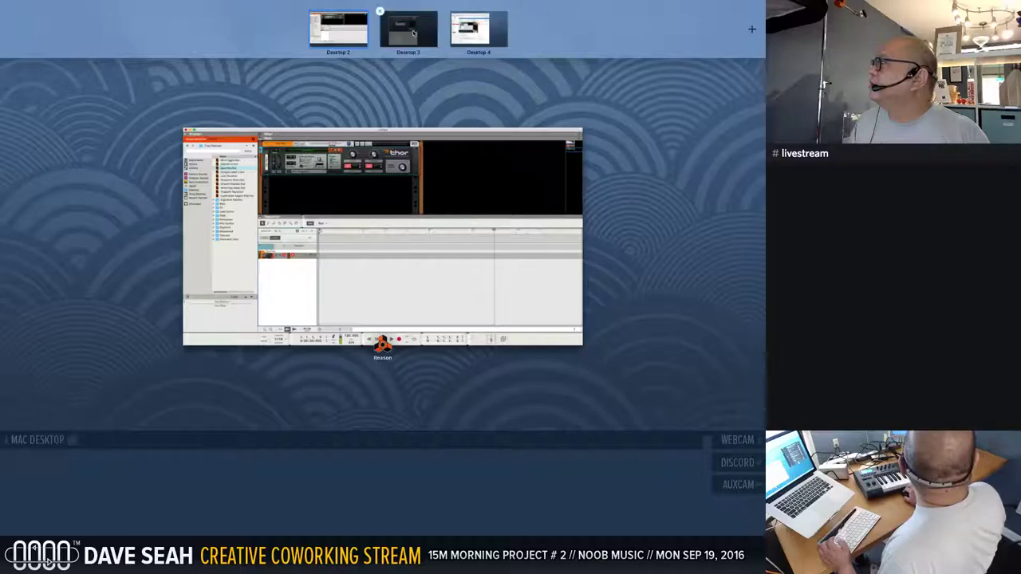
click(410, 30)
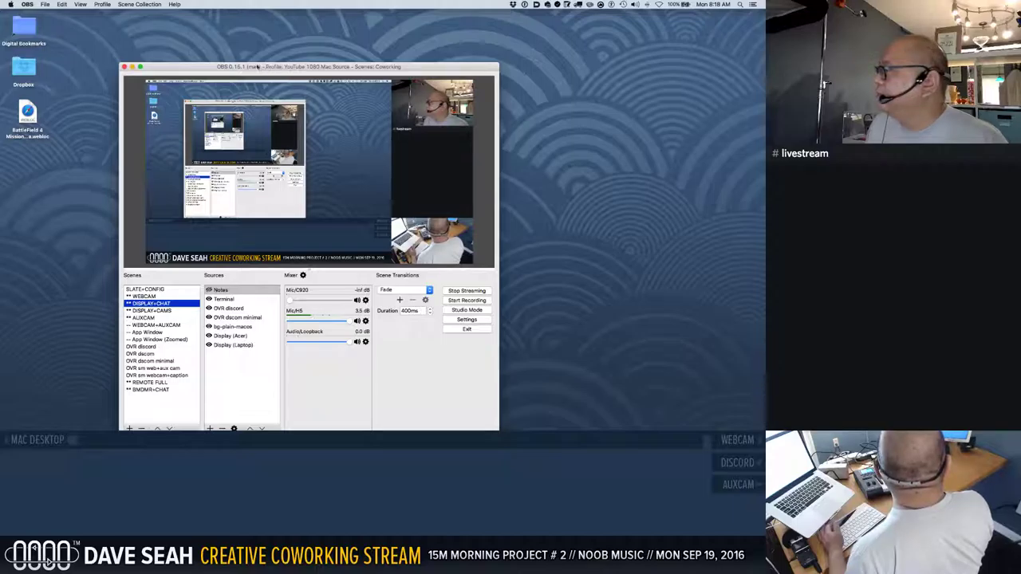
key(ctrl+Up)
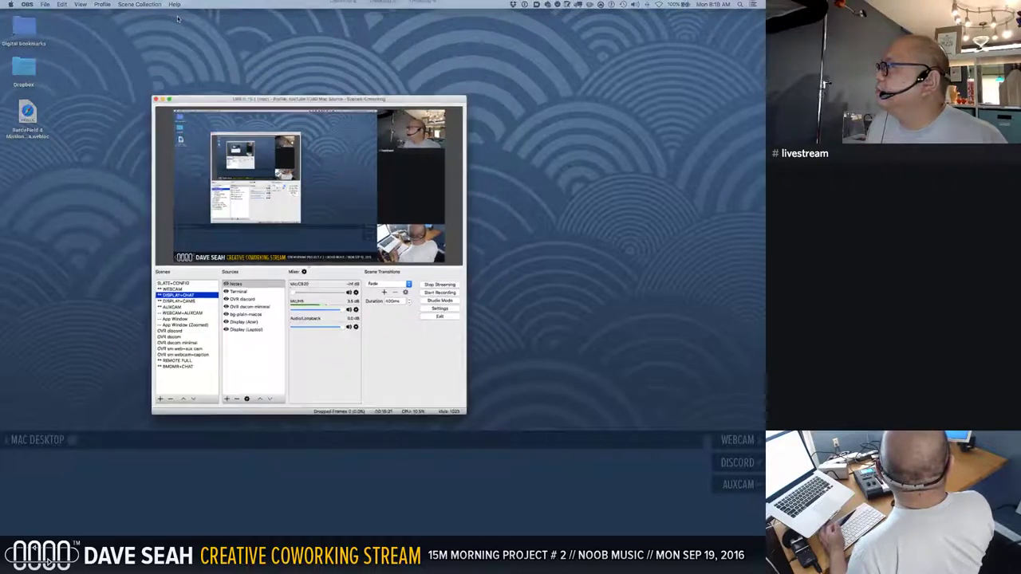
click(443, 26)
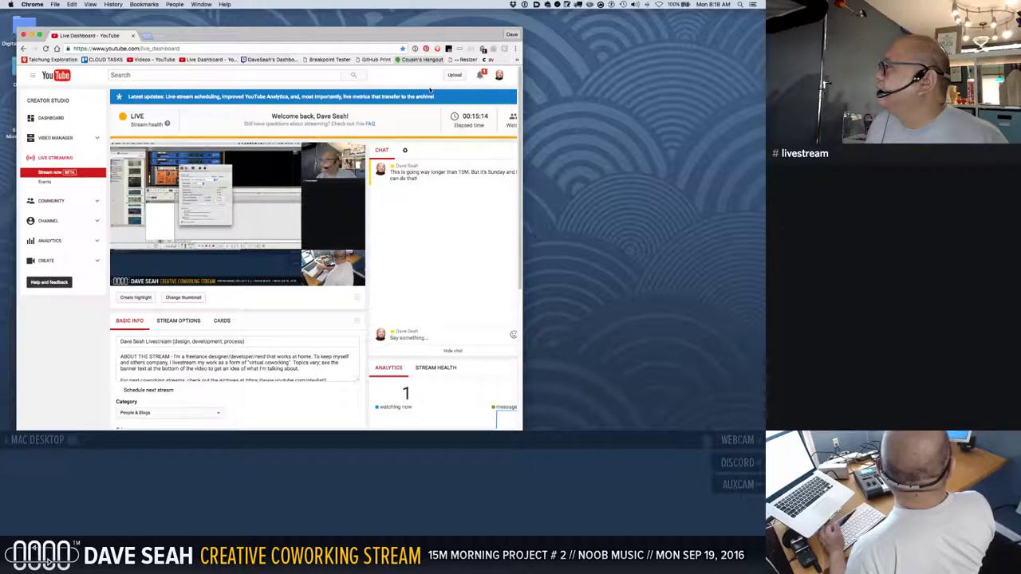
key(ctrl+Up)
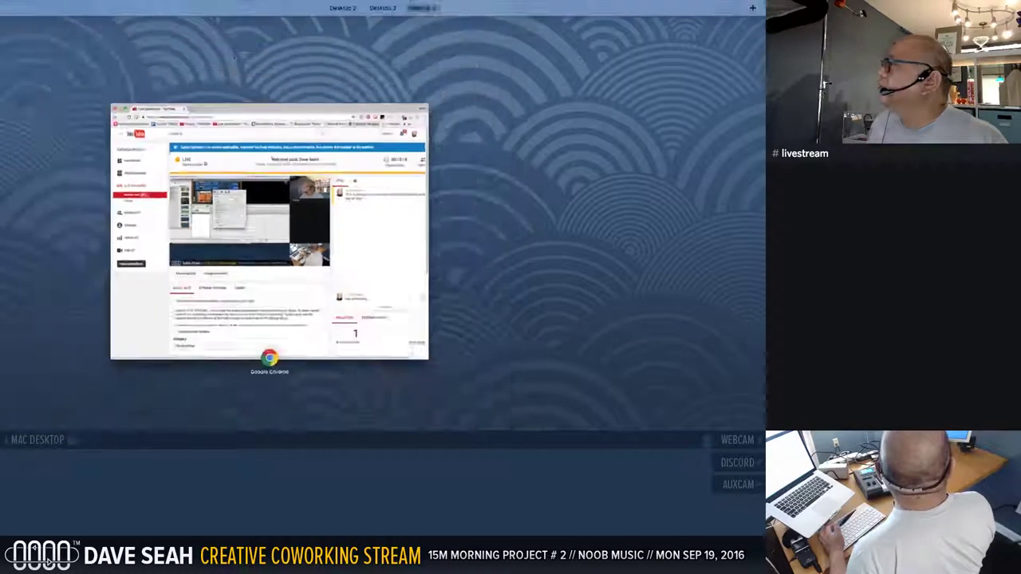
click(321, 30)
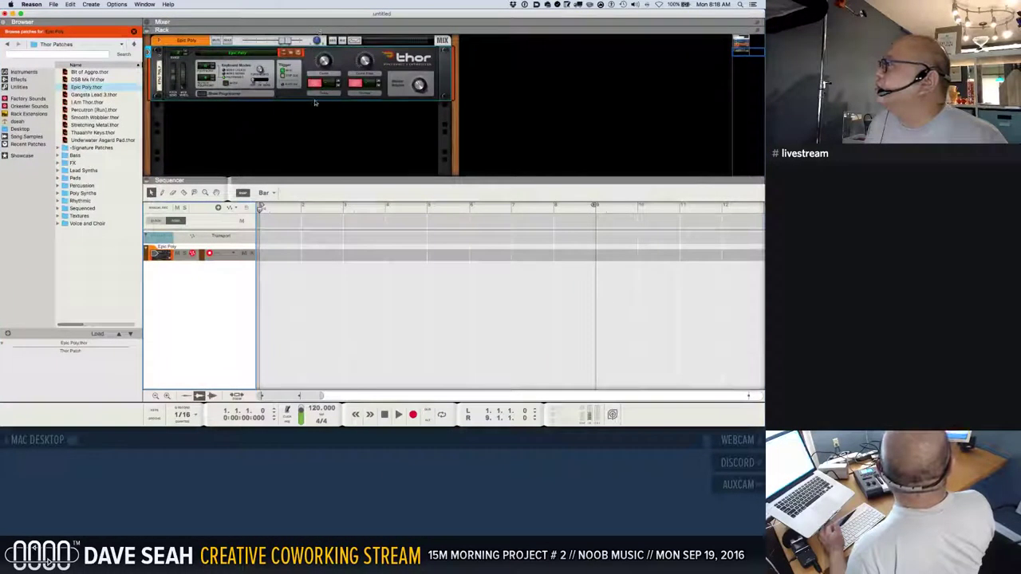
key(ctrl+Up)
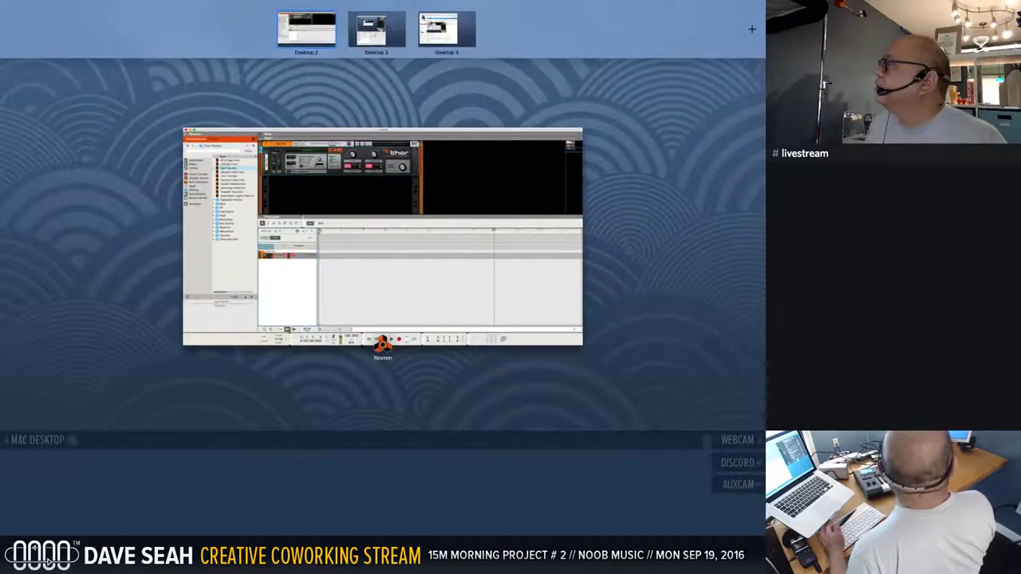
click(308, 30)
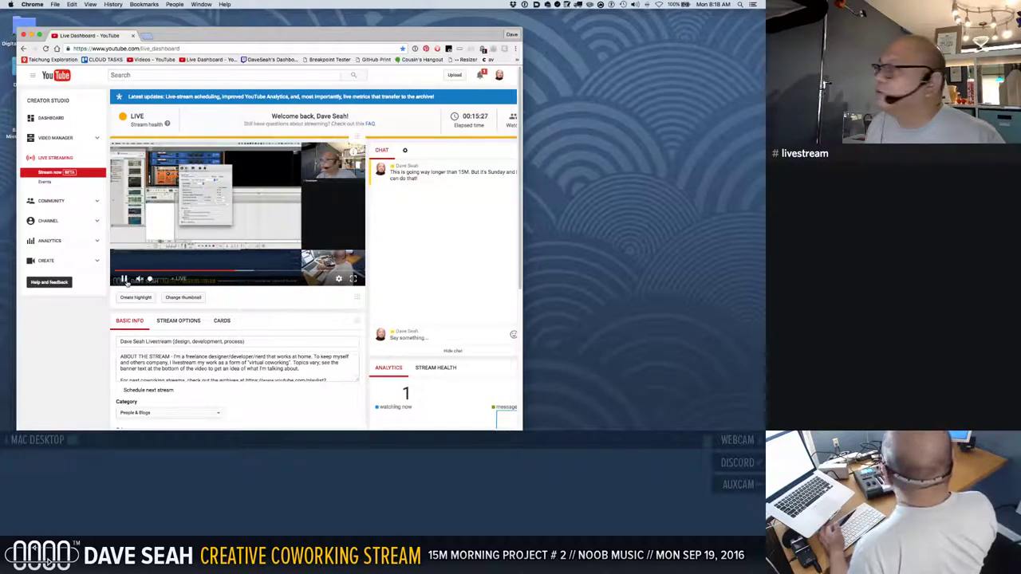
key(ctrl+Up)
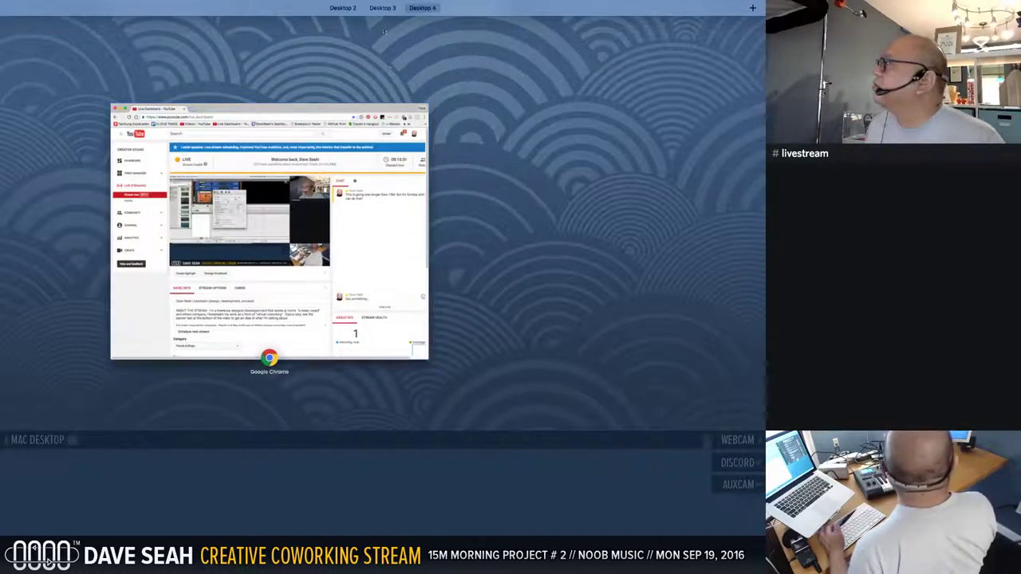
click(380, 17)
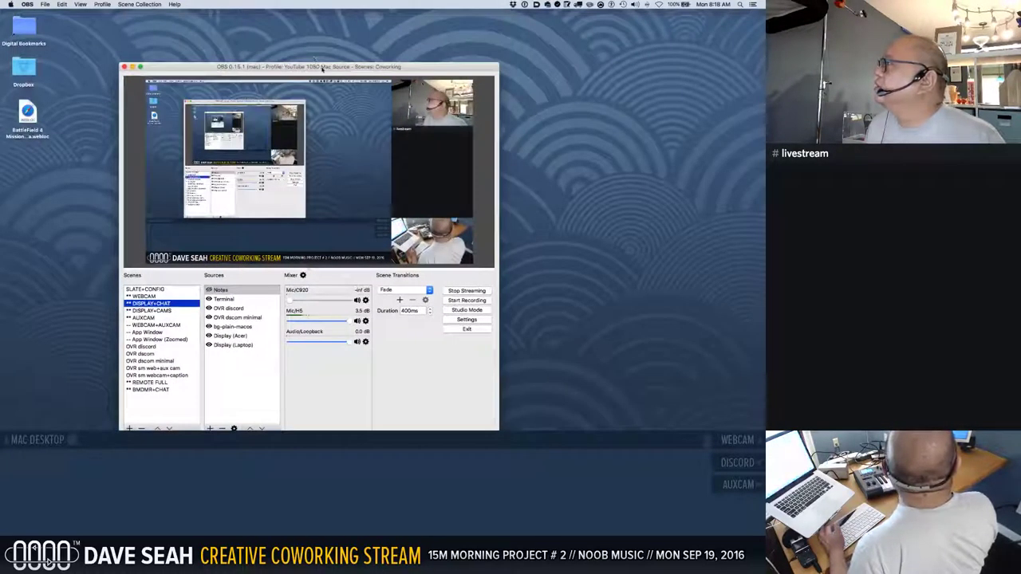
Step: Move to the Chrome desktop, pause the stream preview and reload the Live Dashboard
key(ctrl+Right)
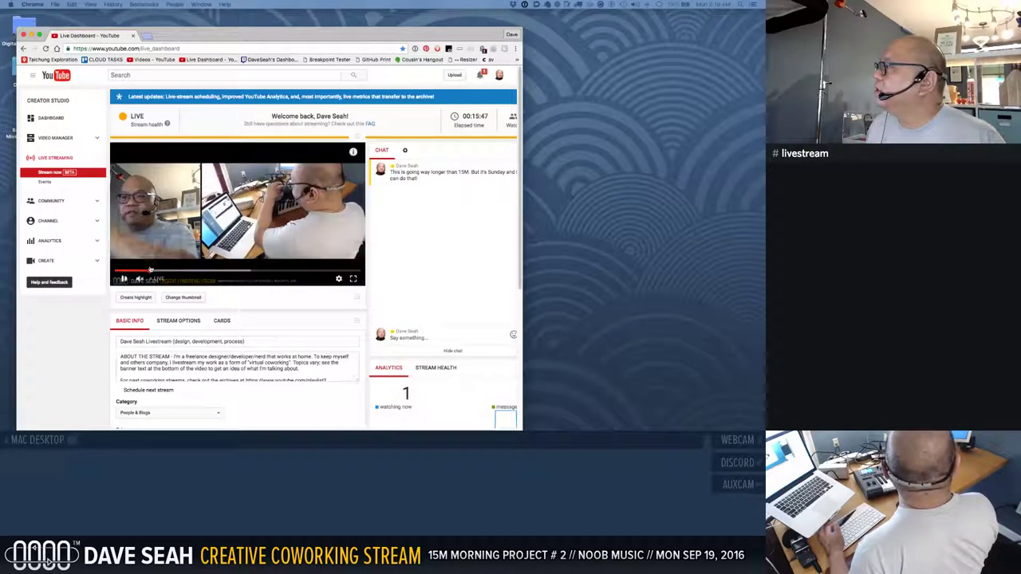
click(236, 273)
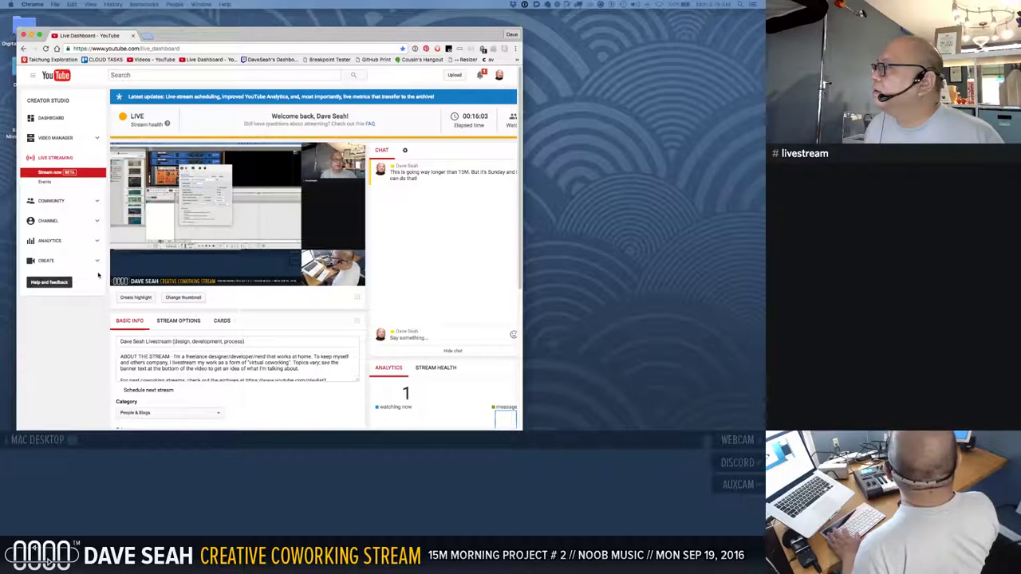
scroll(144, 281, down, 1)
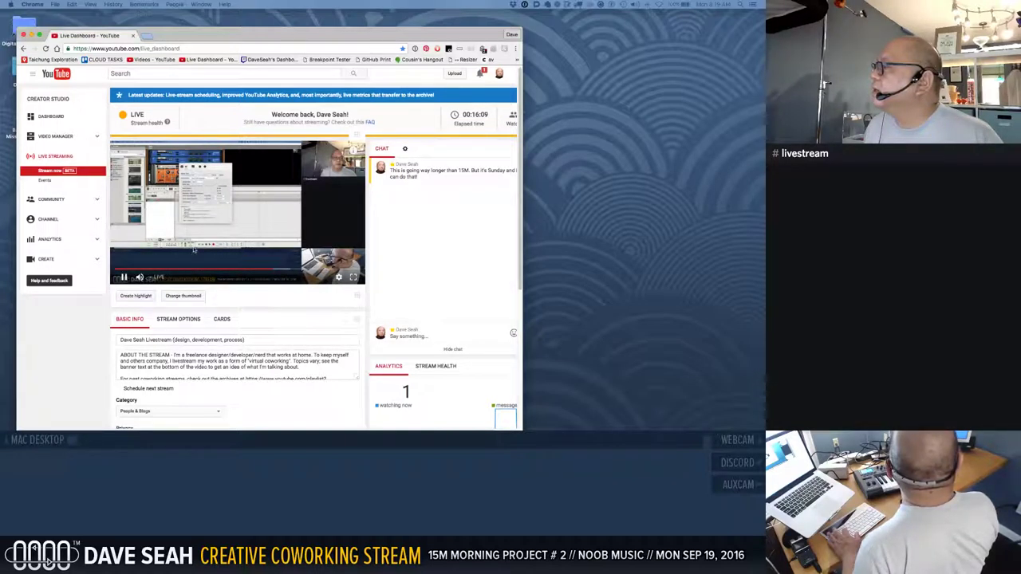
click(46, 49)
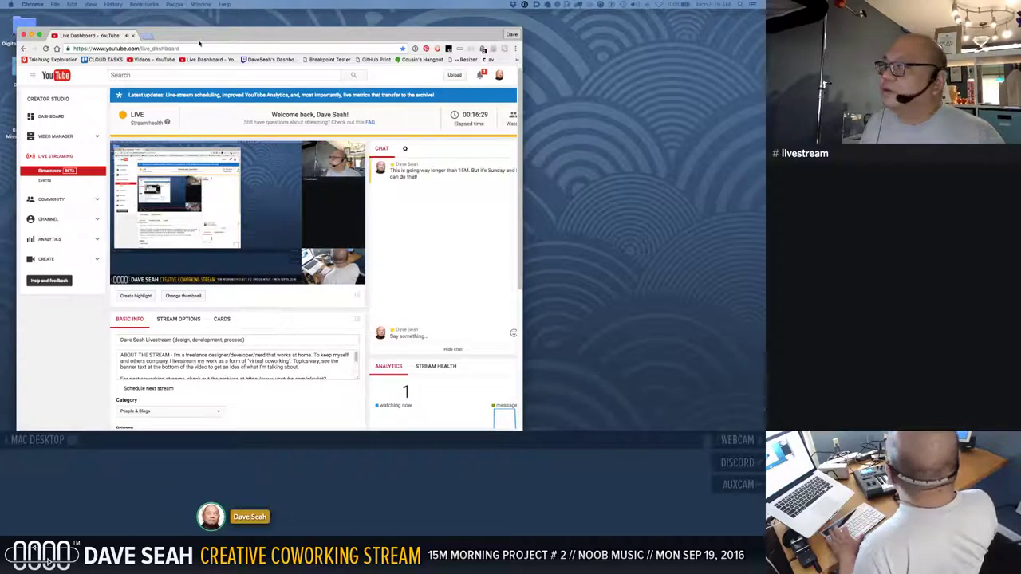
Step: Shift the dashboard window slightly right and return to it full-size
drag(209, 36, 320, 28)
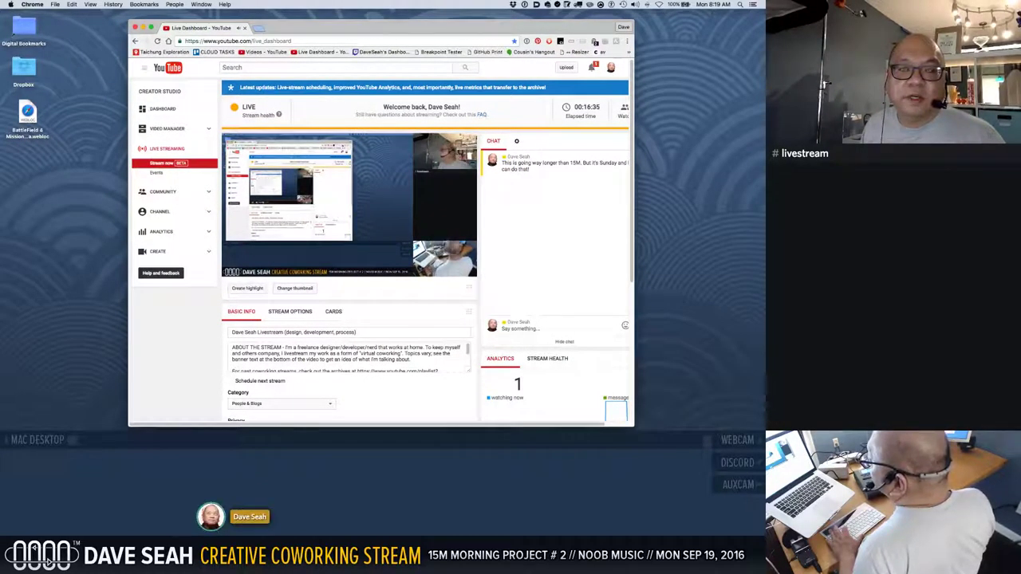
key(ctrl+Up)
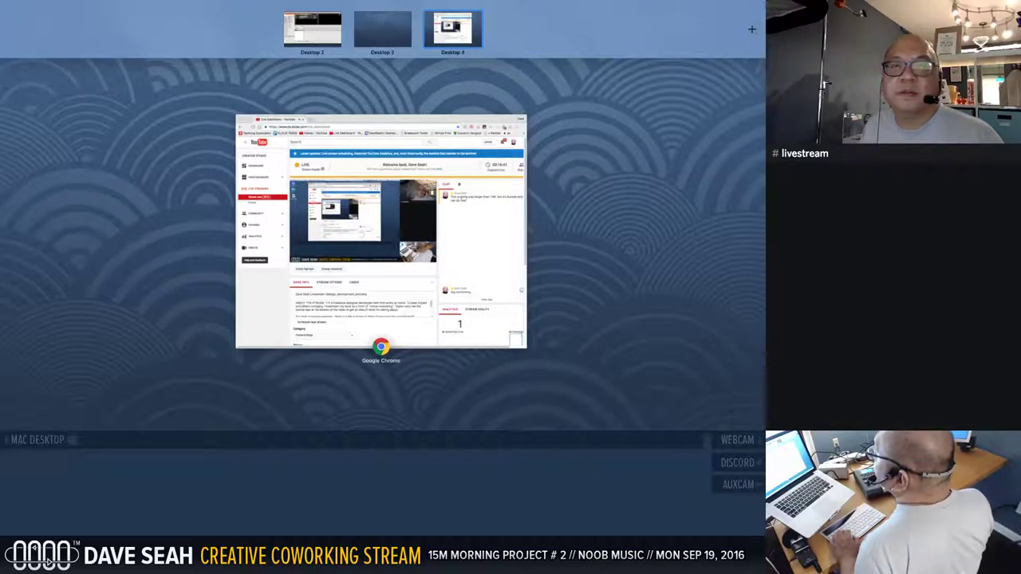
key(Escape)
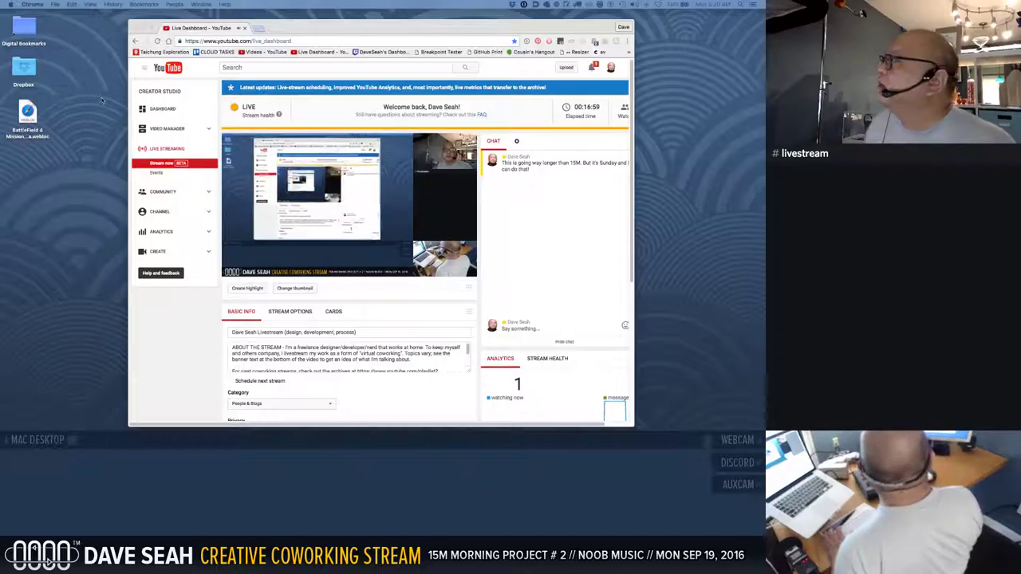
click(647, 4)
Step: Open Bluetooth Preferences from the menu-bar Bluetooth icon
mouse_move(669, 72)
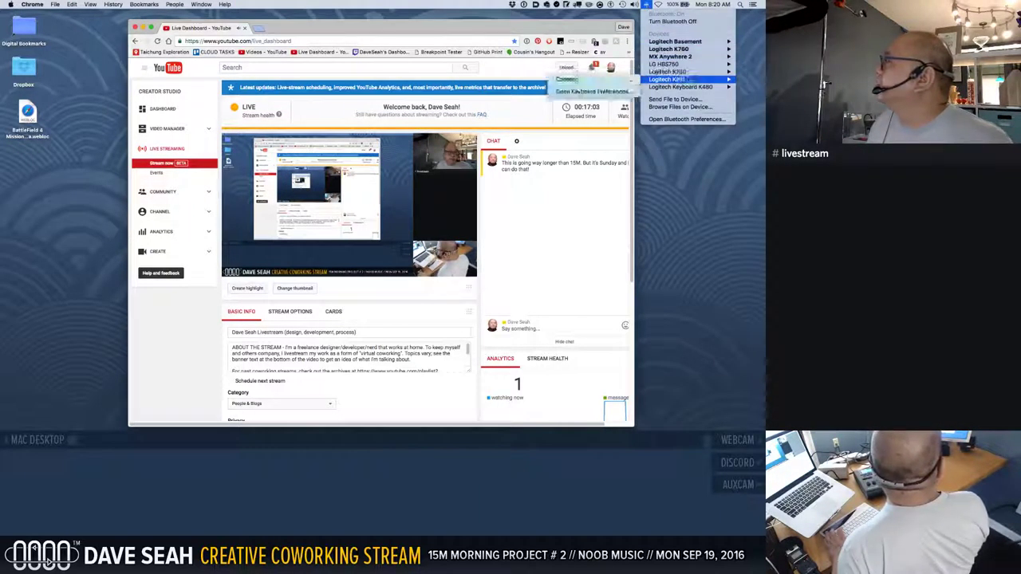
mouse_move(691, 87)
click(690, 119)
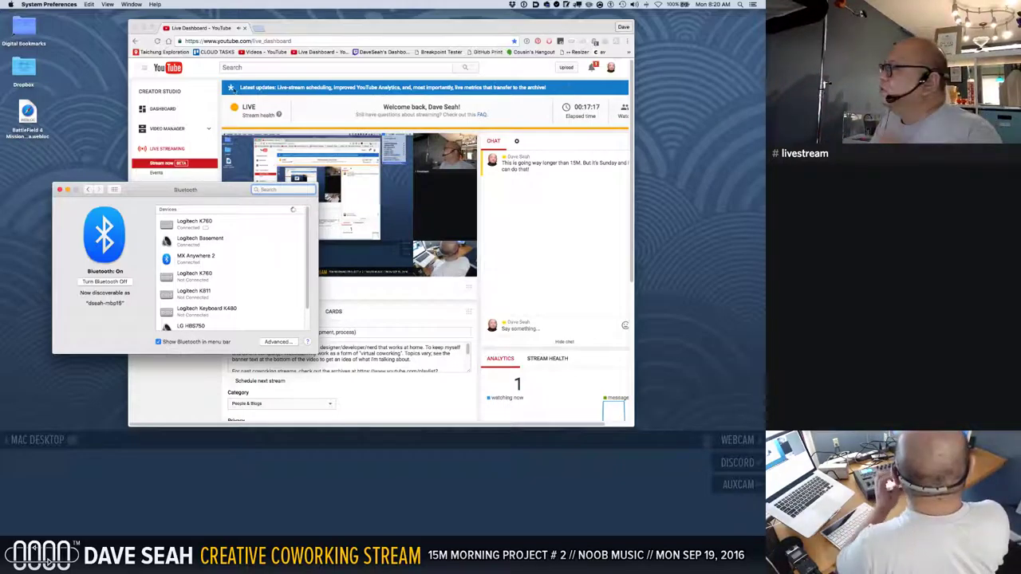
Step: Pair the Logitech BT Adapter, move the Bluetooth window down-left, and return to the live dashboard
scroll(292, 239, down, 2)
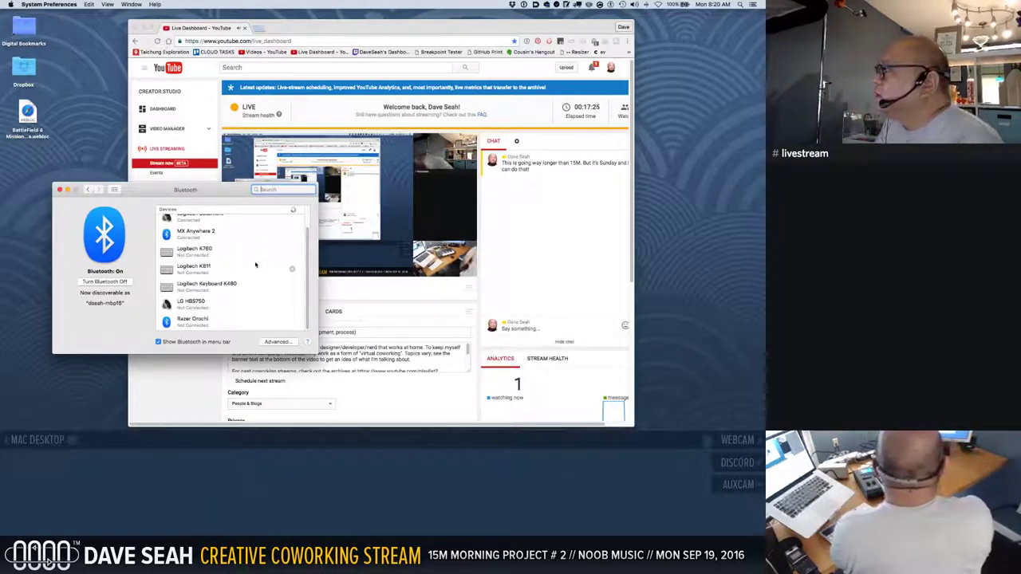
scroll(260, 264, up, 1)
scroll(256, 265, down, 2)
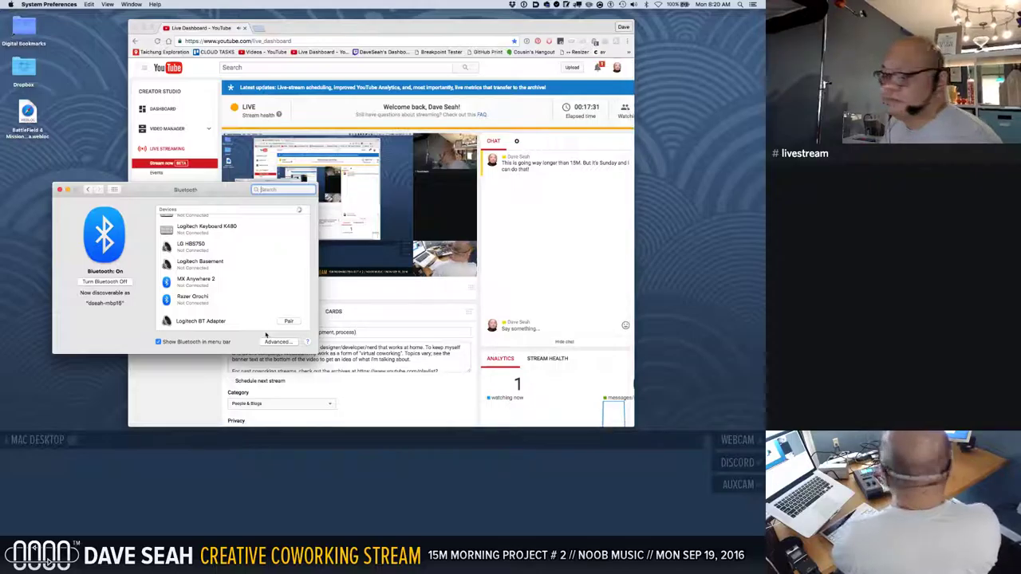
click(287, 322)
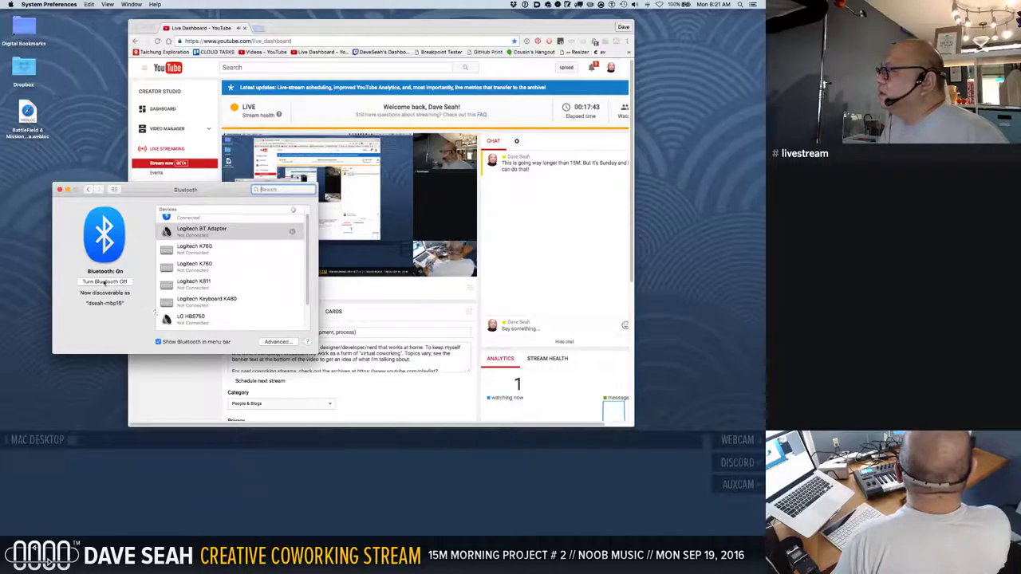
drag(154, 190, 135, 233)
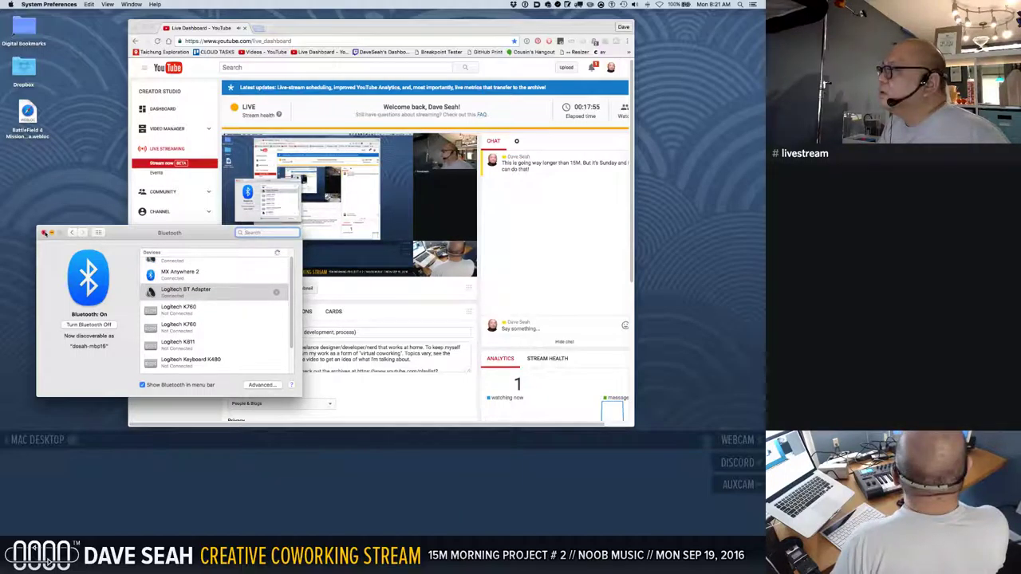
click(371, 260)
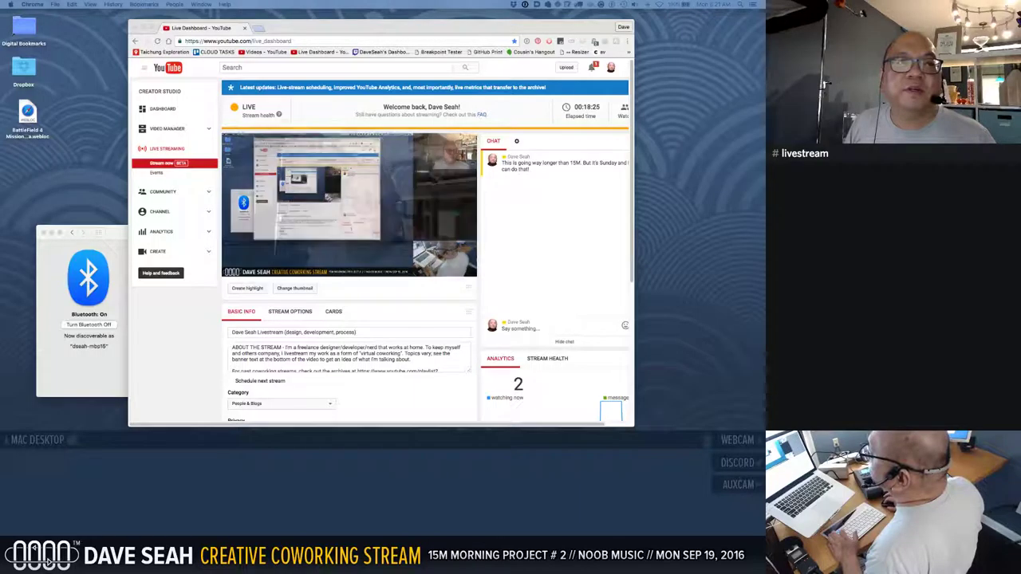
Step: Glance at the desktops overview, then toggle Bluetooth off and back on
key(ctrl+Up)
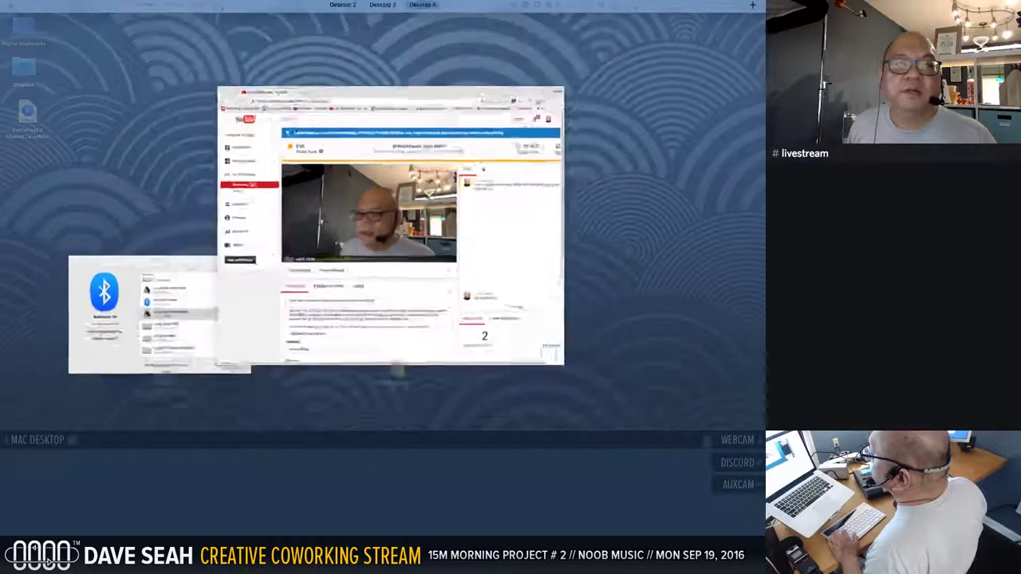
mouse_move(383, 8)
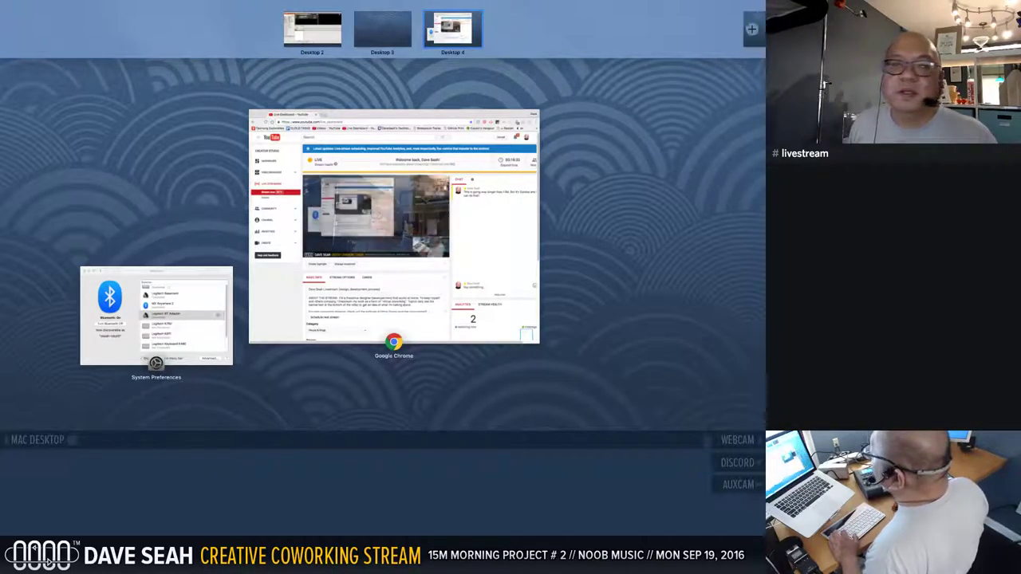
key(Escape)
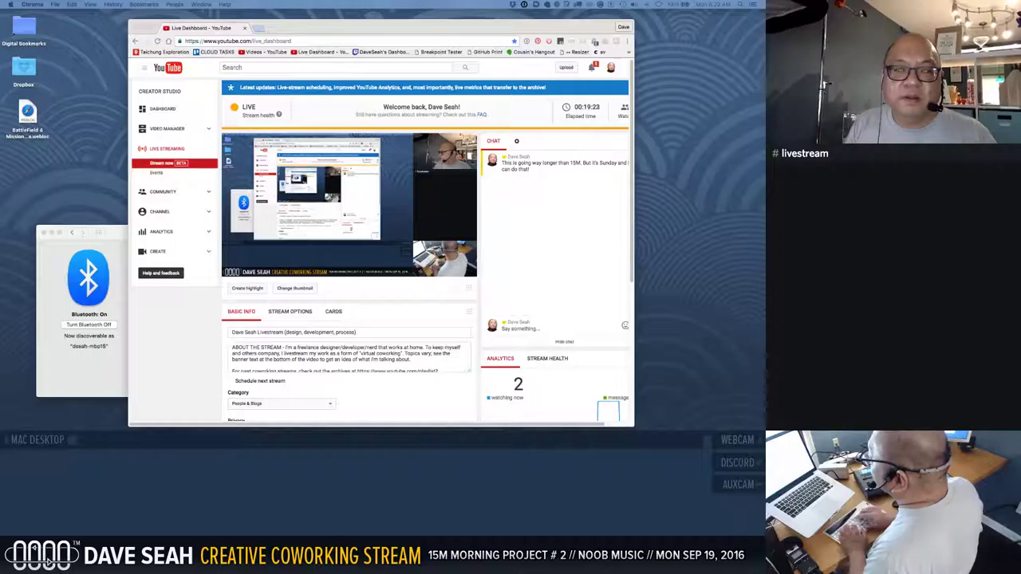
key(space)
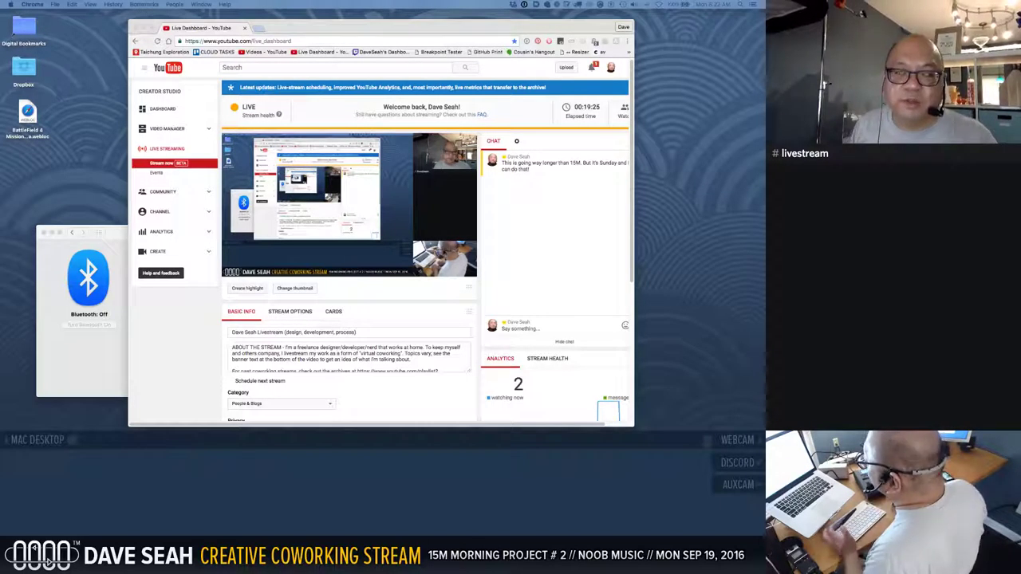
key(space)
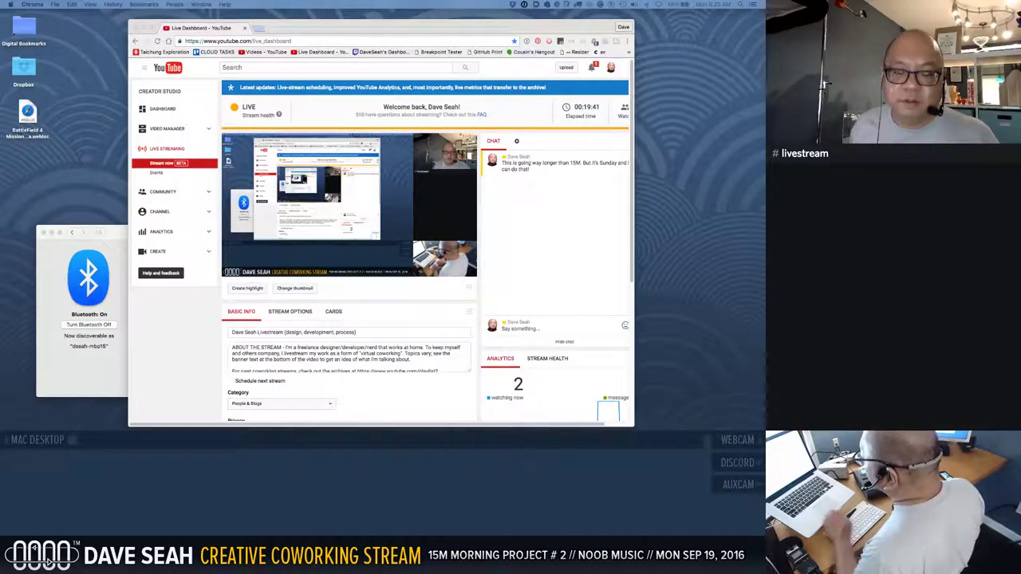
Step: Switch to the desktop space running OBS
key(ctrl+Up)
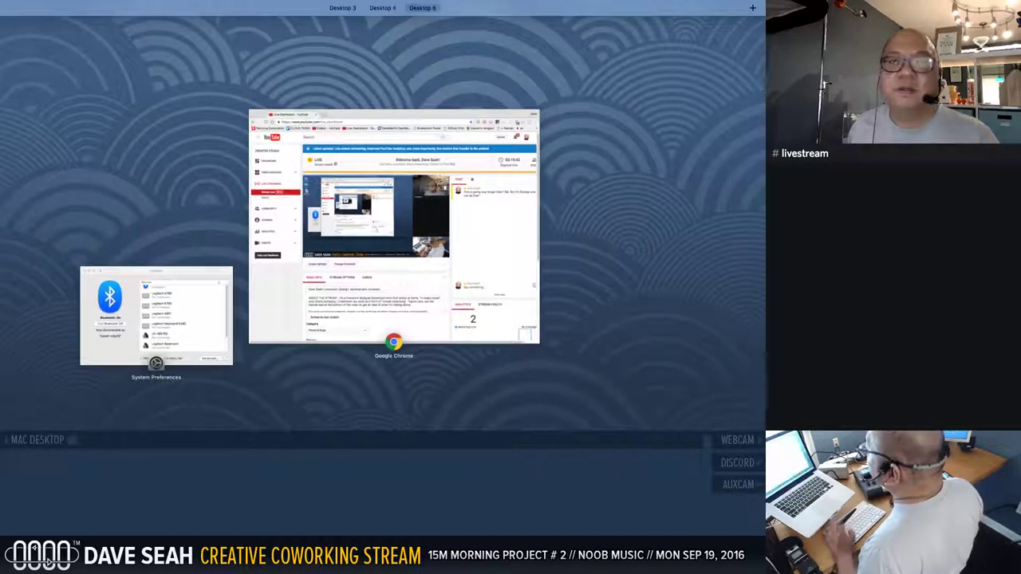
key(ctrl+Up)
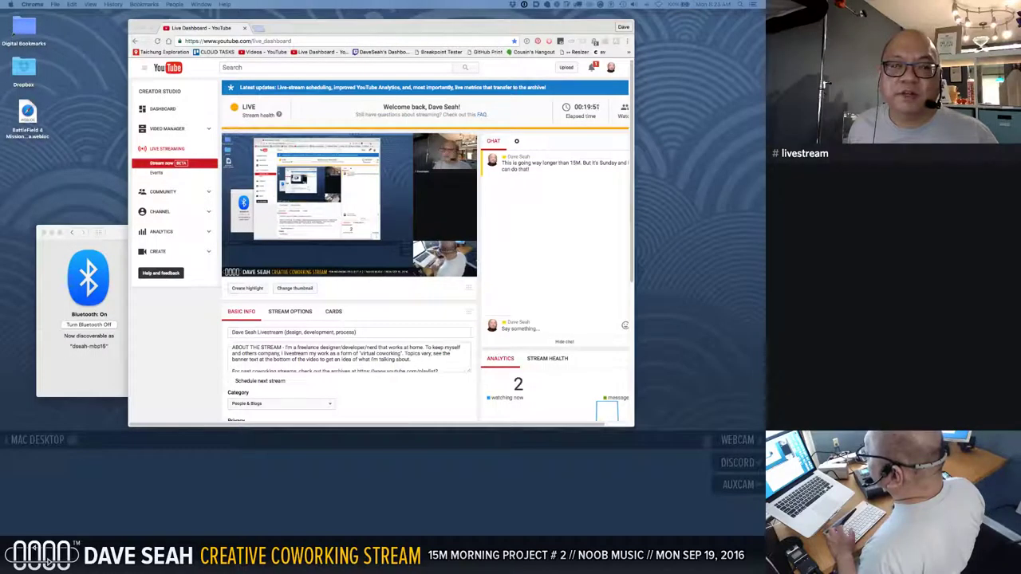
key(ctrl+Right)
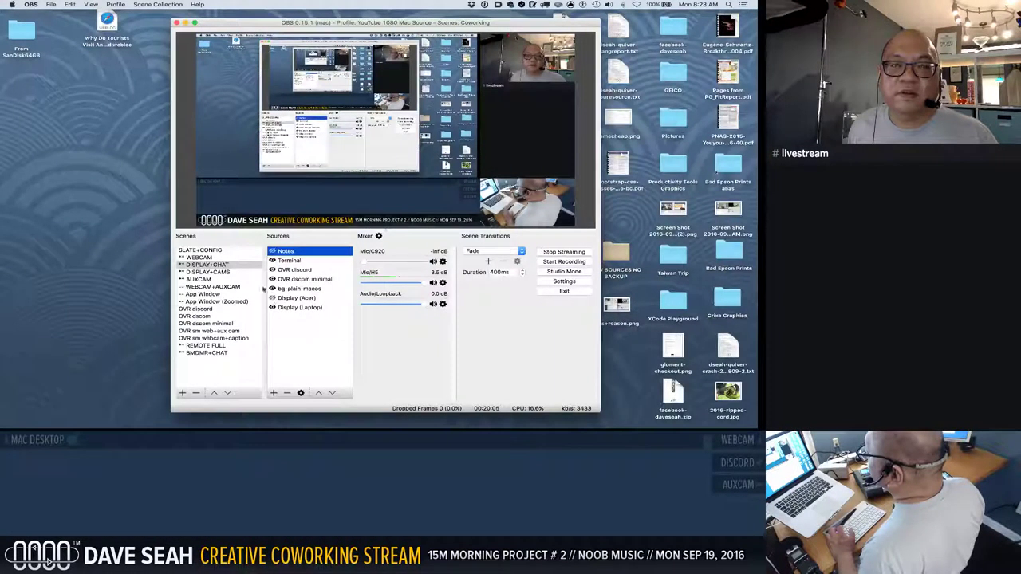
Step: Check Desktop 1, return to Desktop 2, and drag the OBS window off the captured display
key(ctrl+Up)
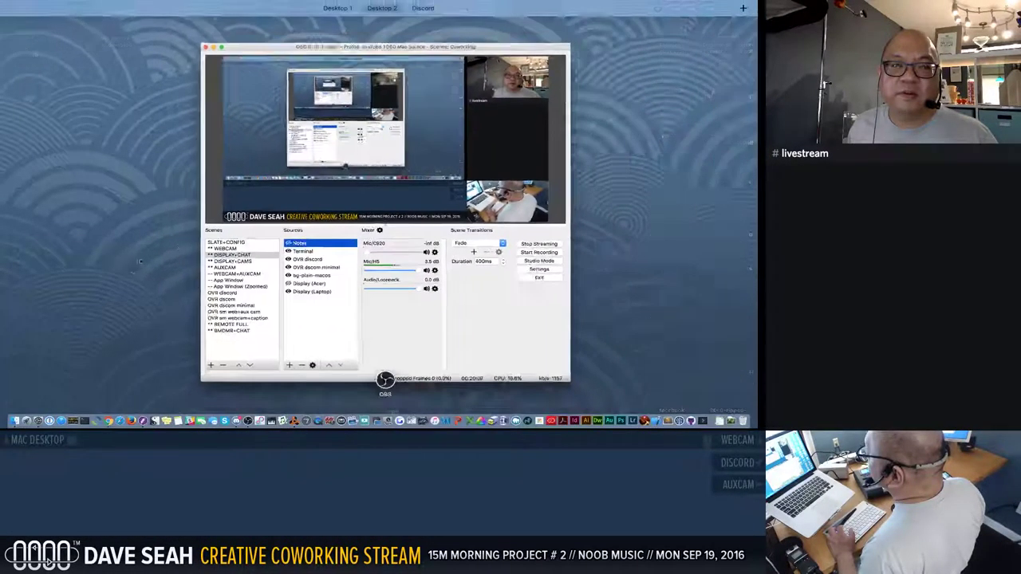
click(327, 31)
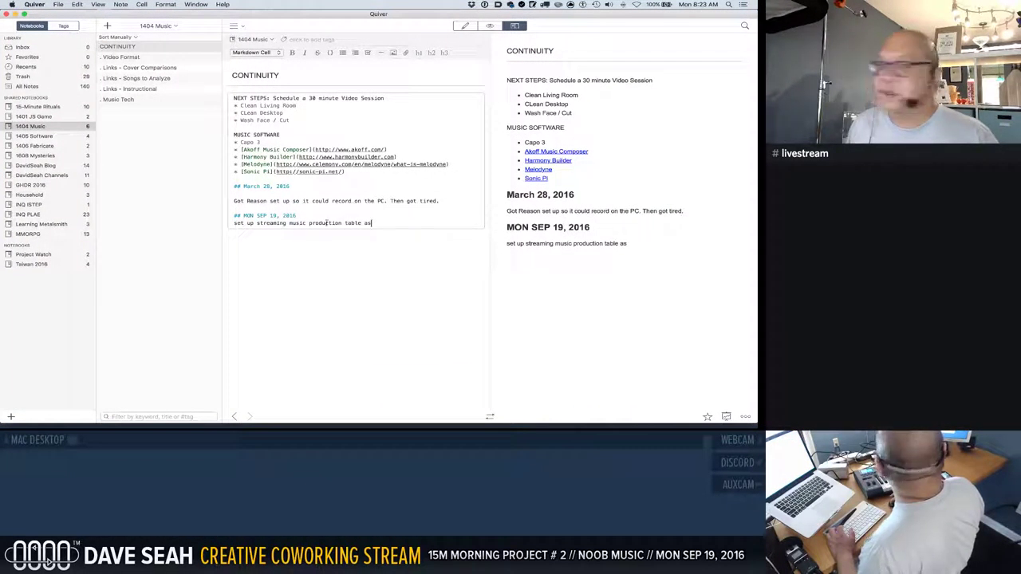
key(ctrl+Up)
mouse_move(382, 11)
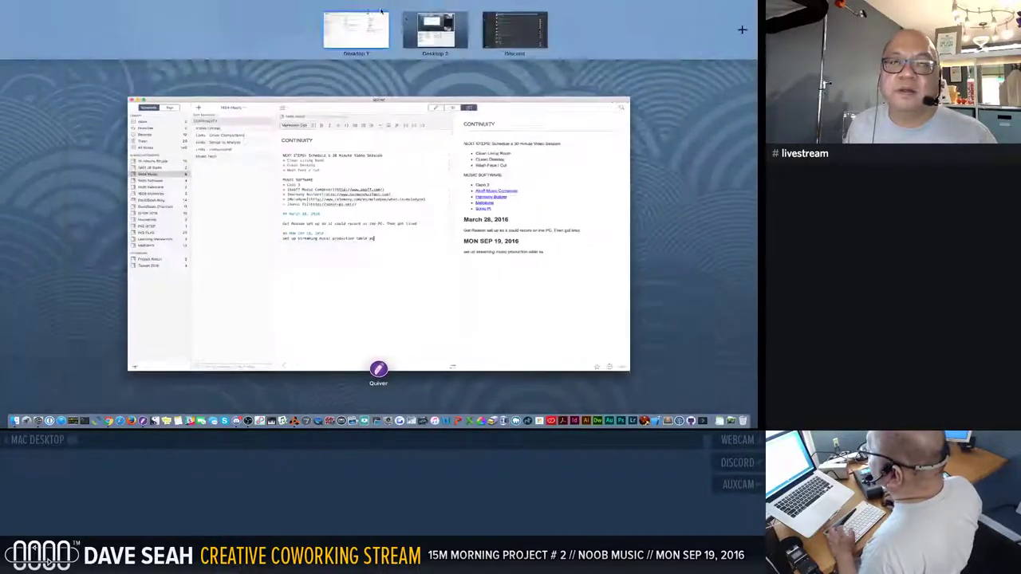
click(423, 22)
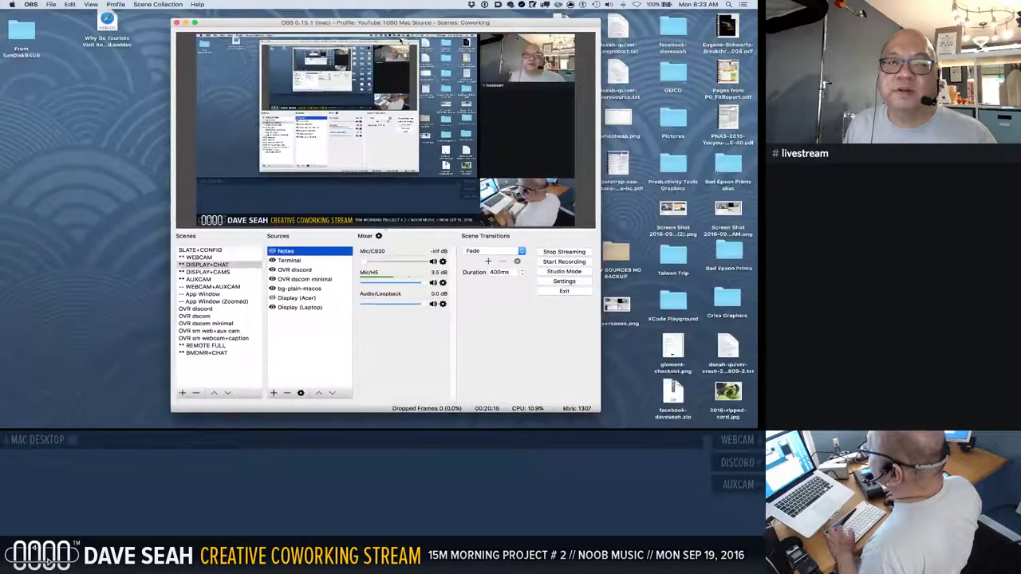
drag(379, 24, 758, 112)
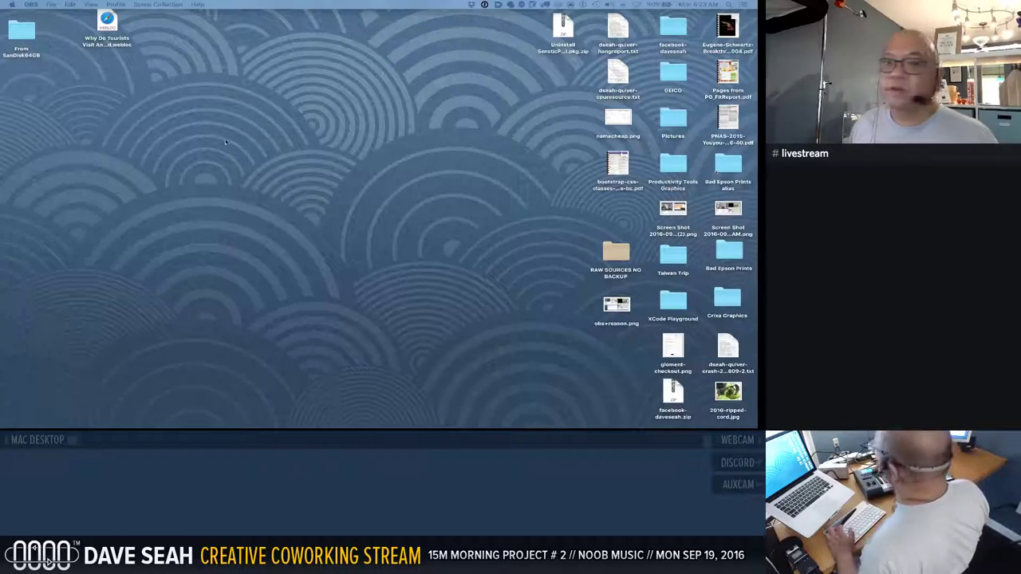
key(ctrl+Up)
Step: On Desktop 1, reword the Sep 19 line to 'area for morning stream' in the CONTINUITY note
click(315, 32)
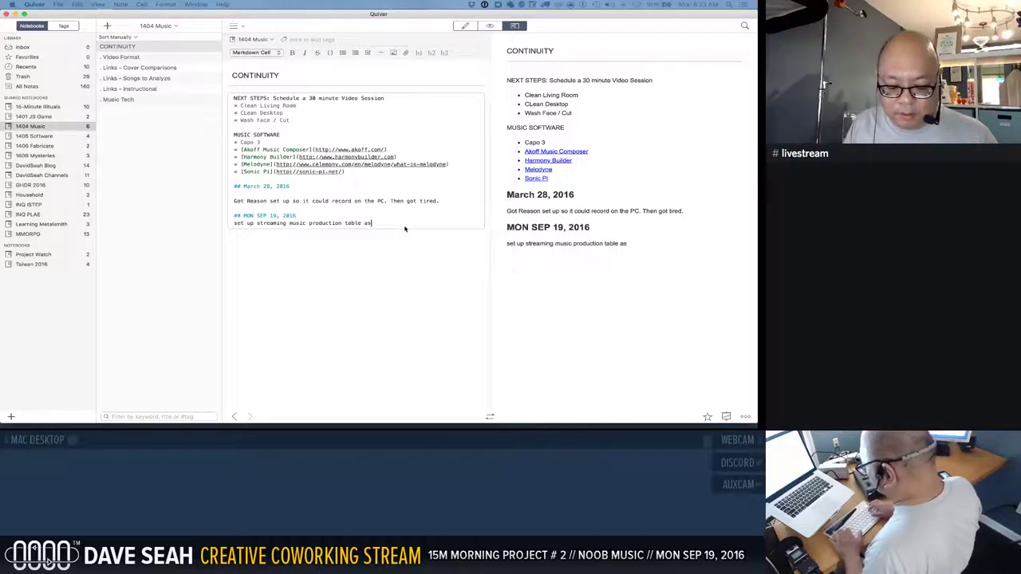
text(qqq)
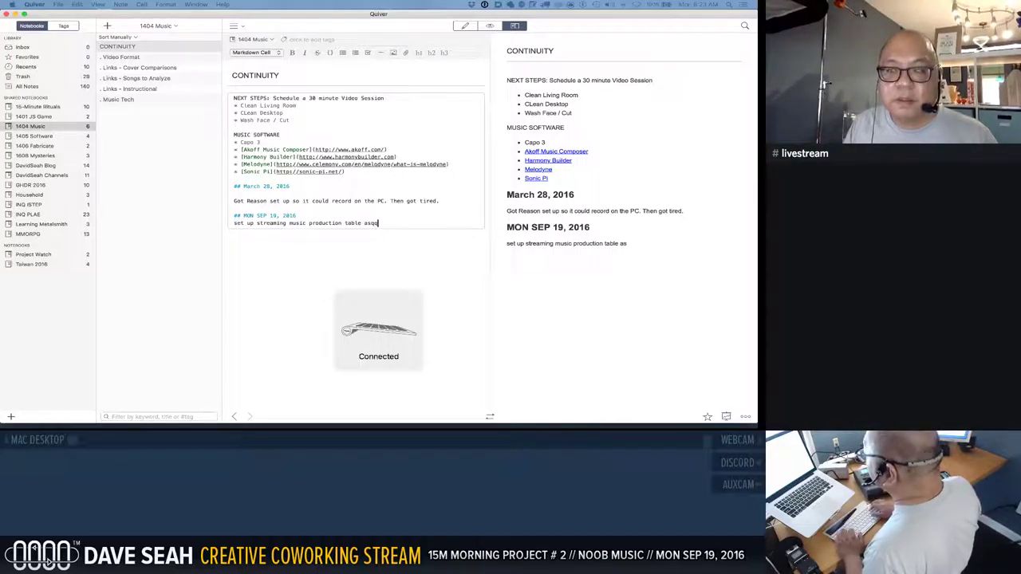
key(BackSpace)
key(BackSpace)
key(BackSpace)
key(BackSpace)
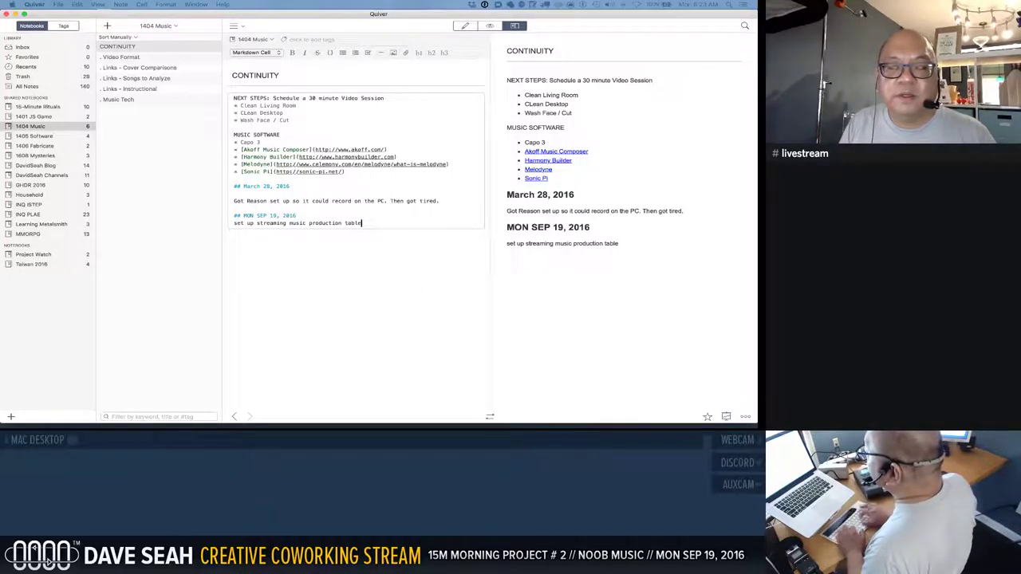
key(BackSpace)
key(BackSpace)
key(BackSpace)
key(BackSpace)
text(area for m)
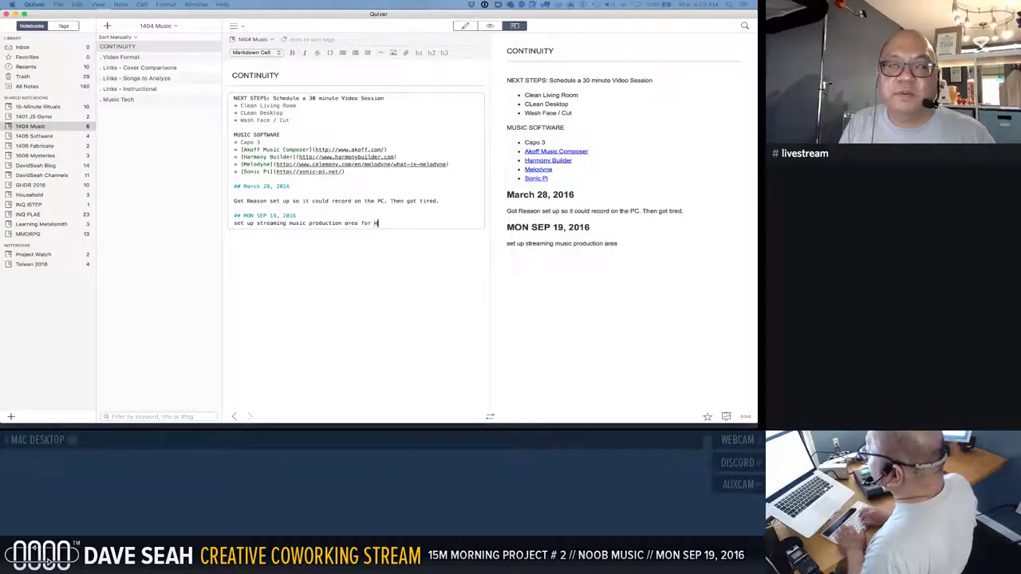
text(orning streams.)
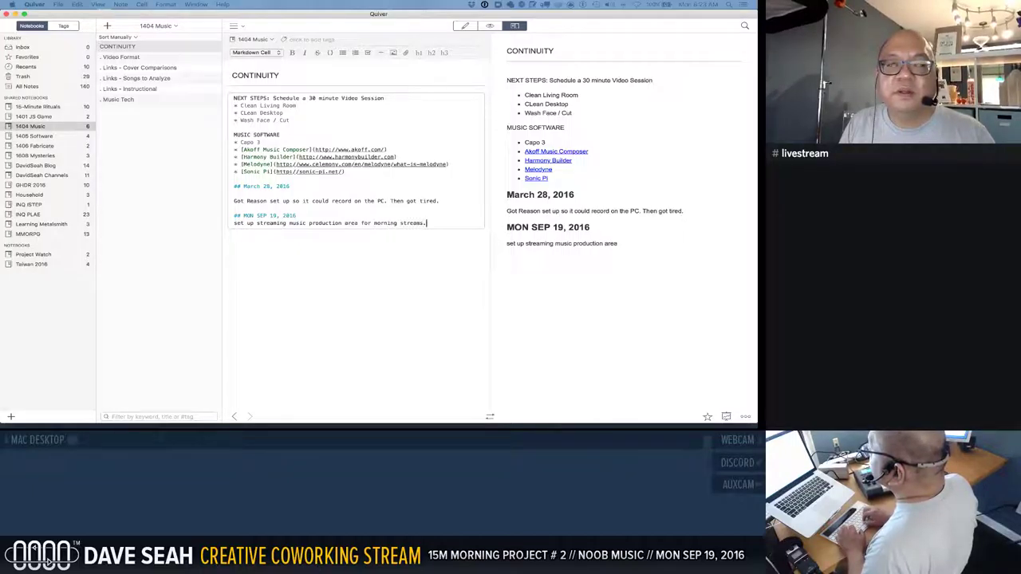
text(I)
key(super+Right)
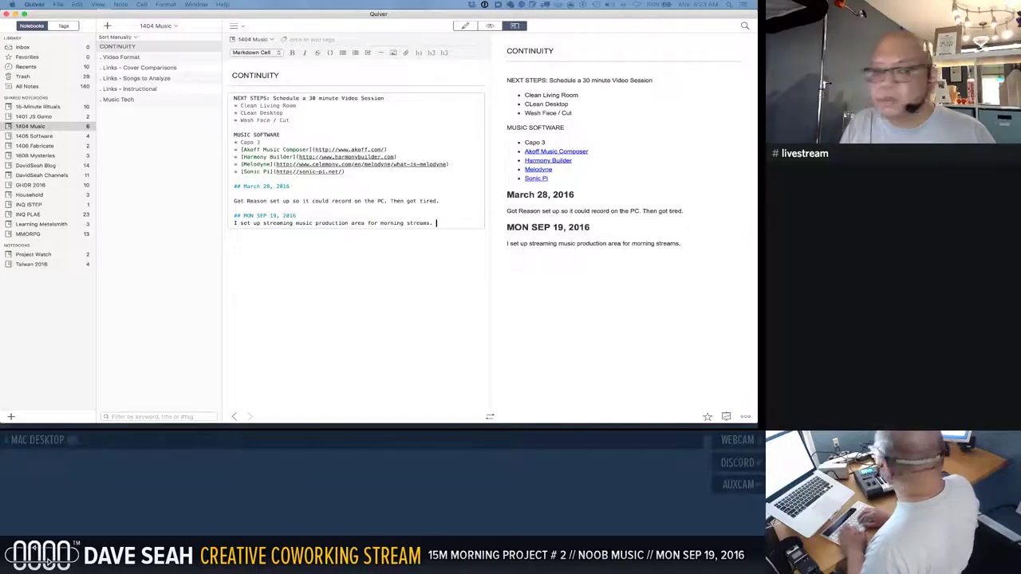
Step: Add that sound works without monitoring, Bluetooth interference persists, and a long cable is needed
text(Got sound to come out)
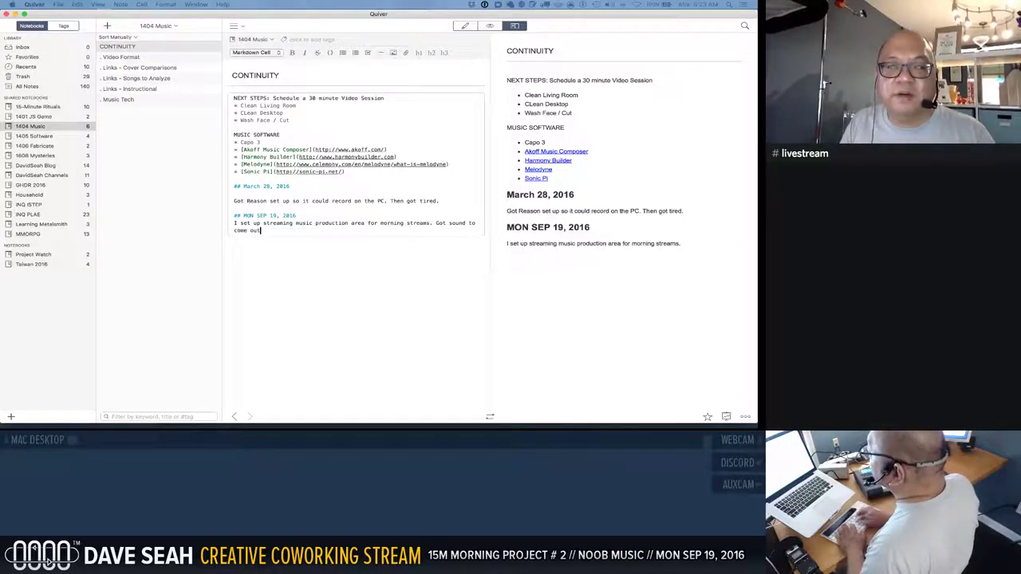
text(, but still can't monitor. Still )
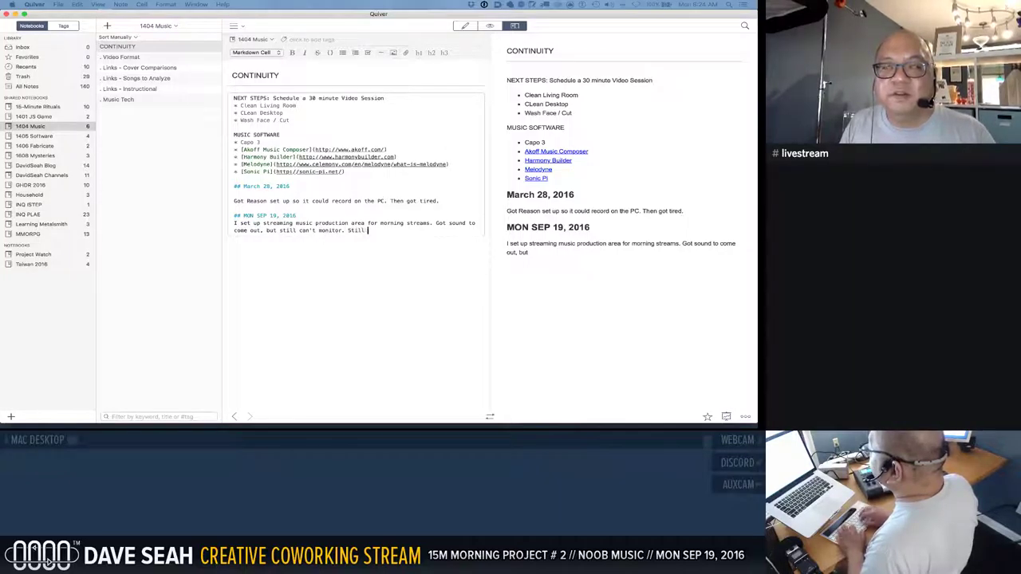
text(have bluetooth)
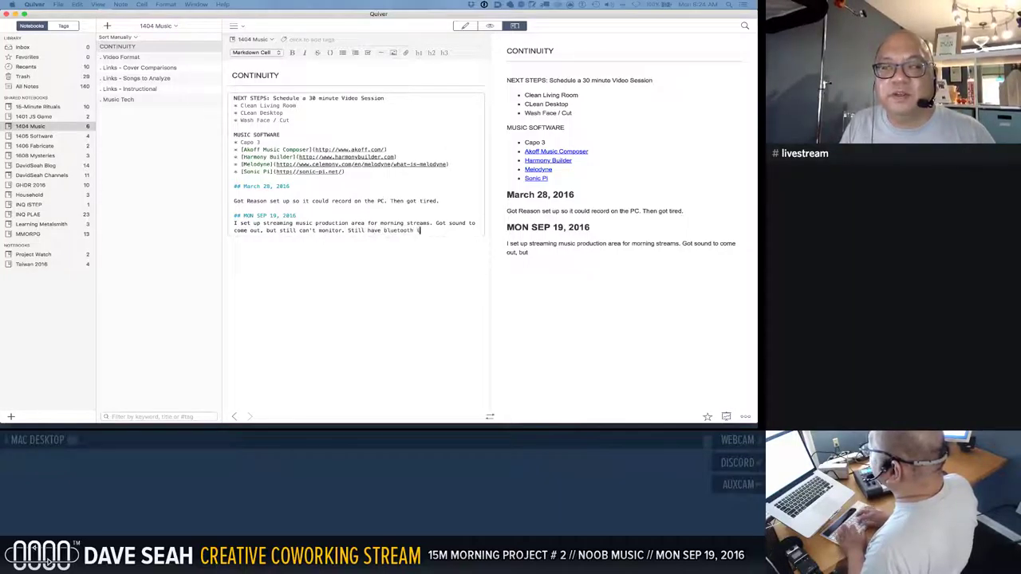
text( interferenc)
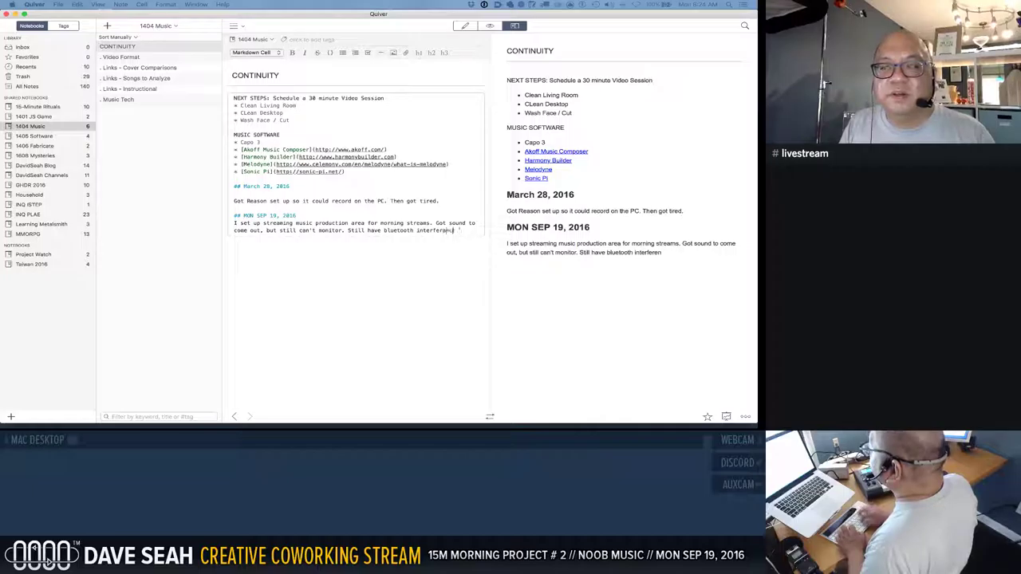
text(e problems.)
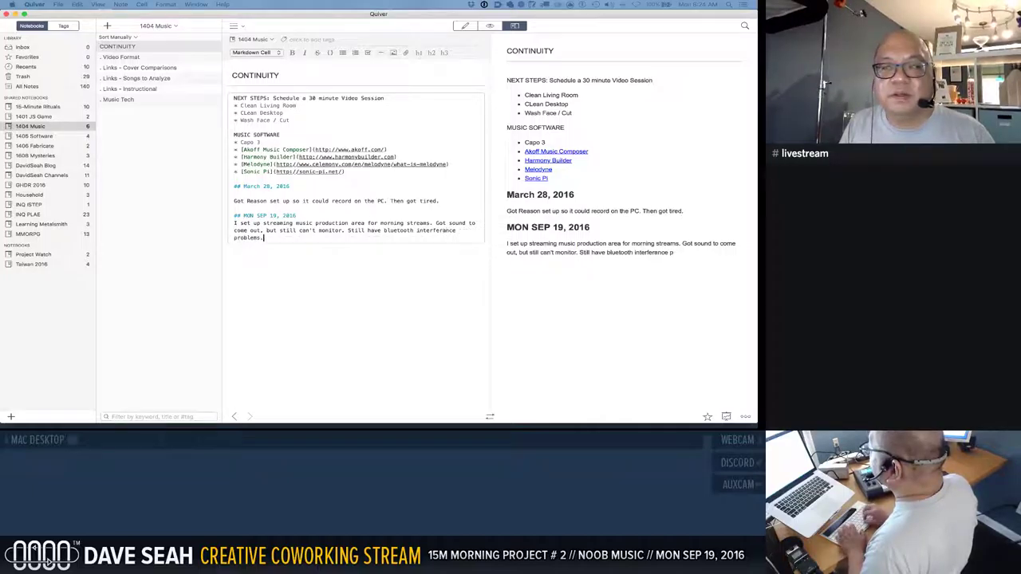
text( Need to )
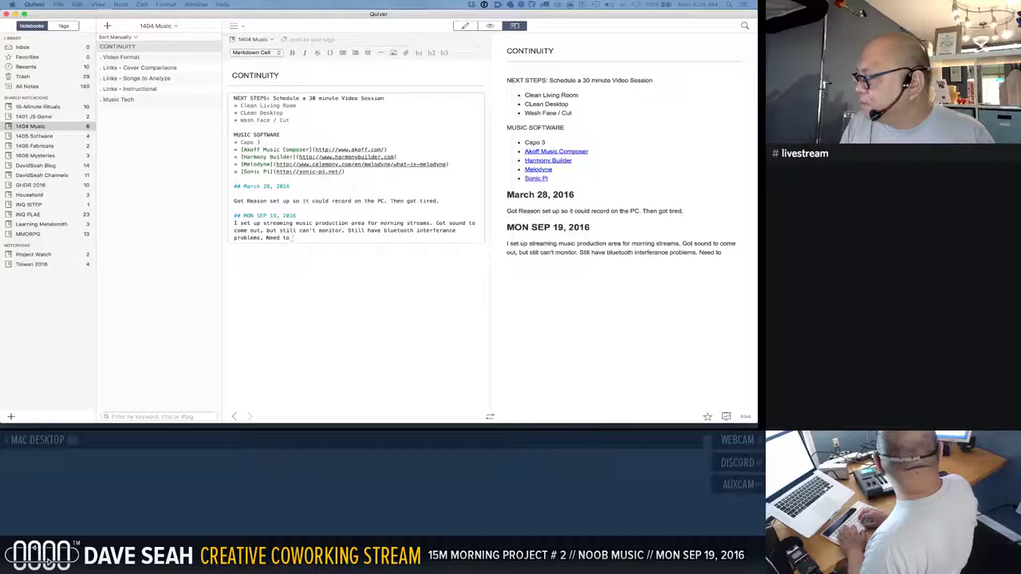
text(find)
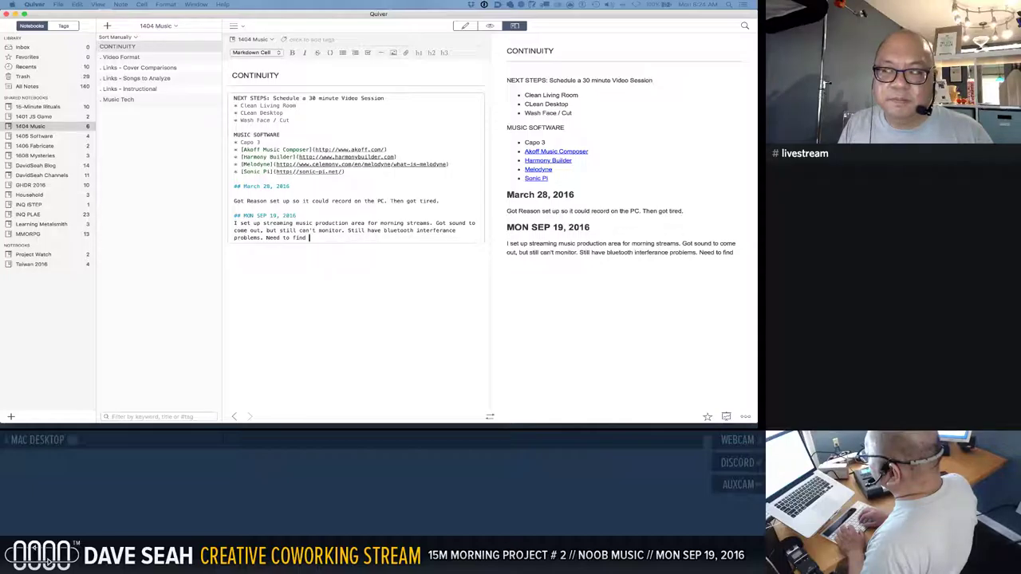
text(long c)
text(udio cable to plug directly into )
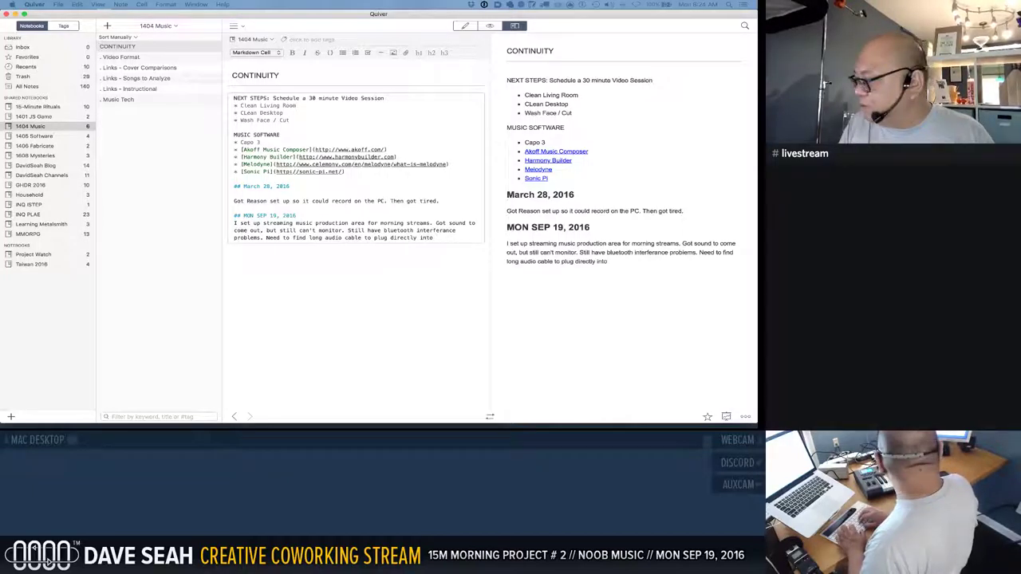
text(mini-amp)
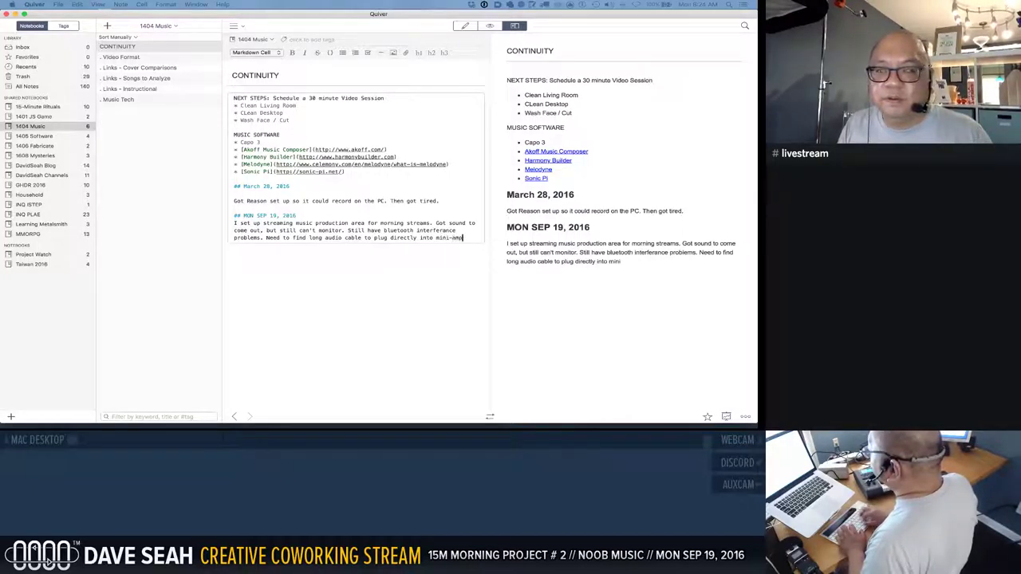
text(.)
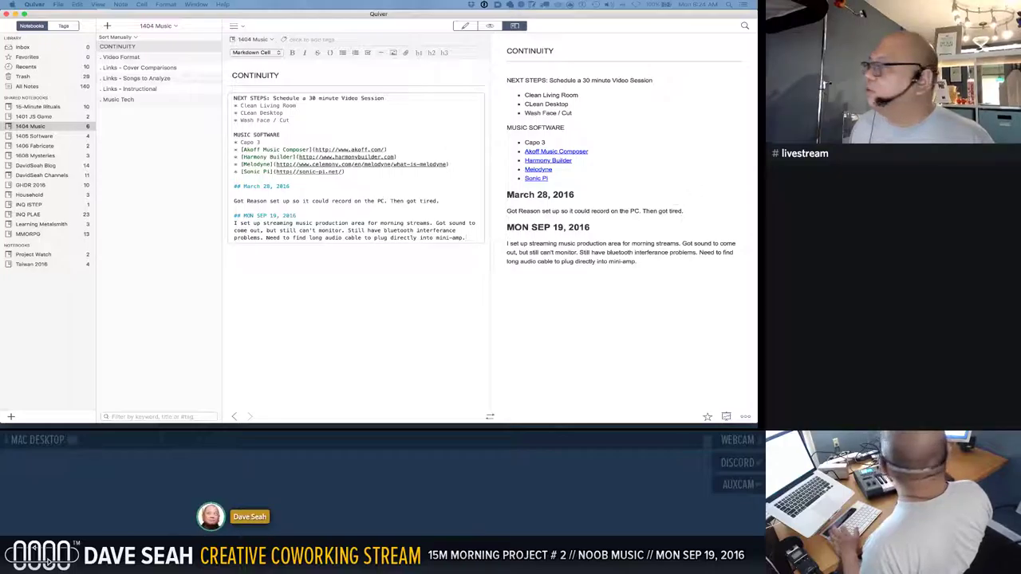
key(super+Tab)
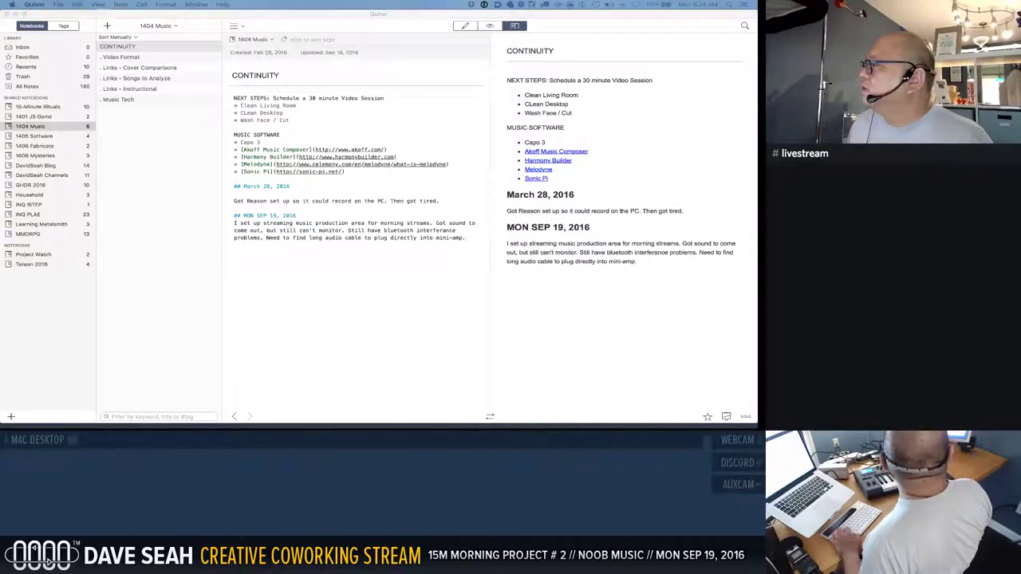
key(super+Tab)
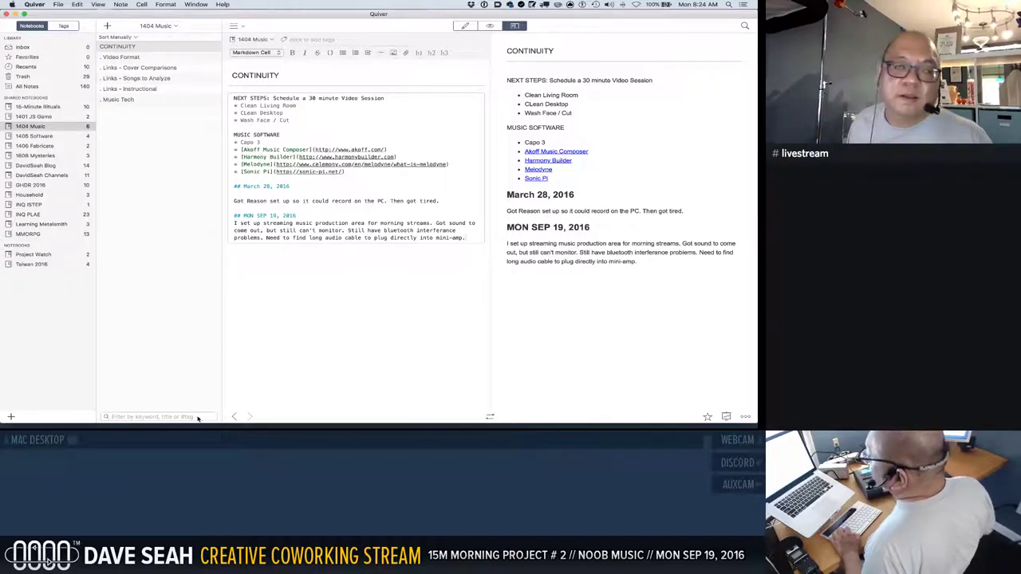
mouse_move(201, 422)
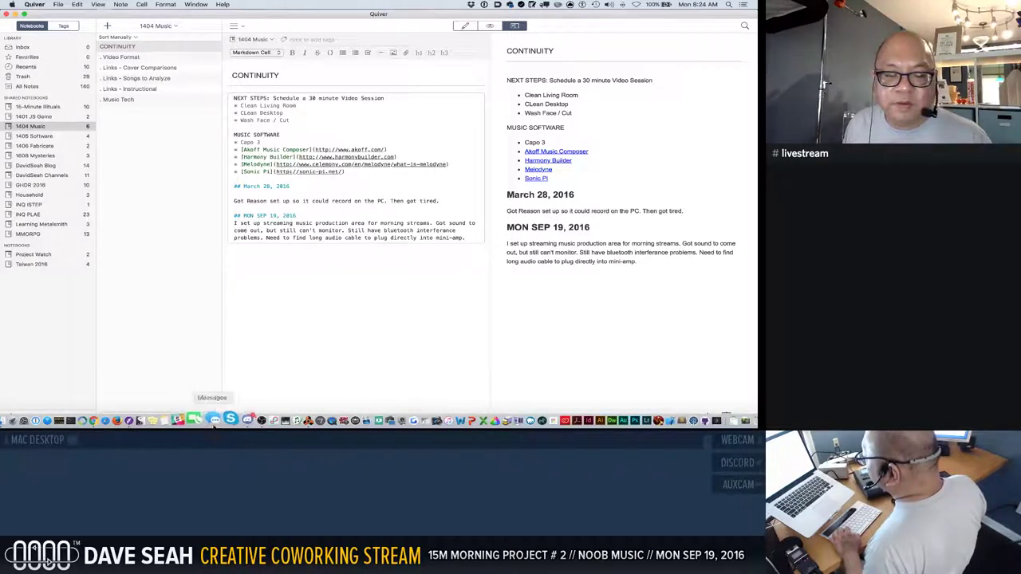
Step: Move Audio Devices left and inspect ReasonOBS Aggregate, Logitech Basement, After Effects 13.2, then Built-in Output
click(270, 417)
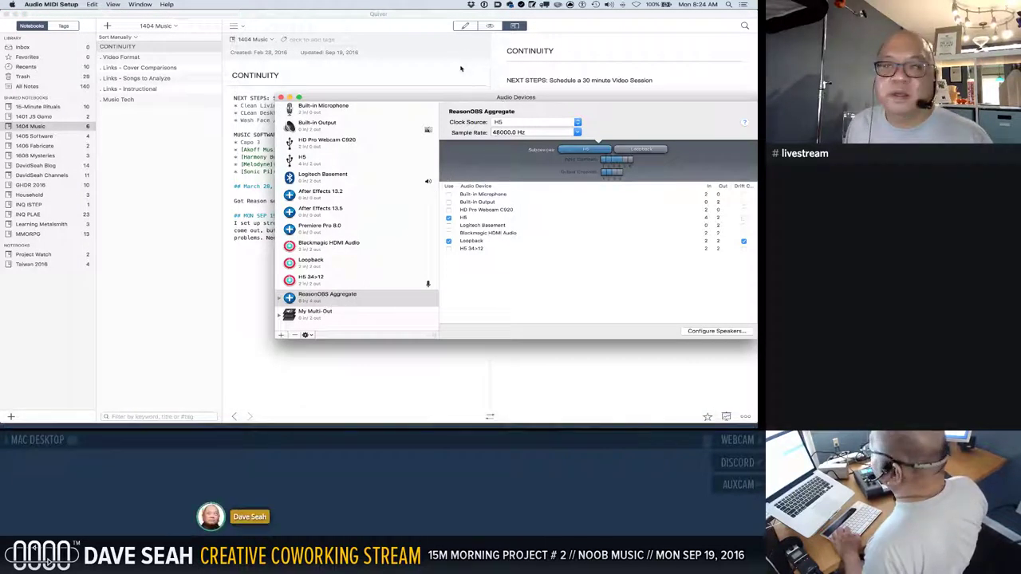
drag(456, 97, 293, 94)
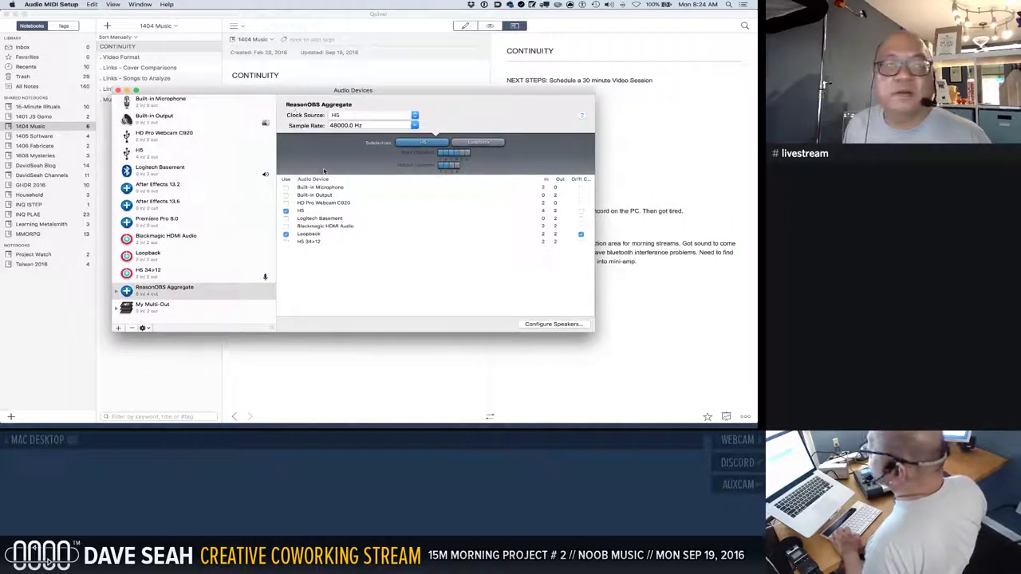
click(200, 286)
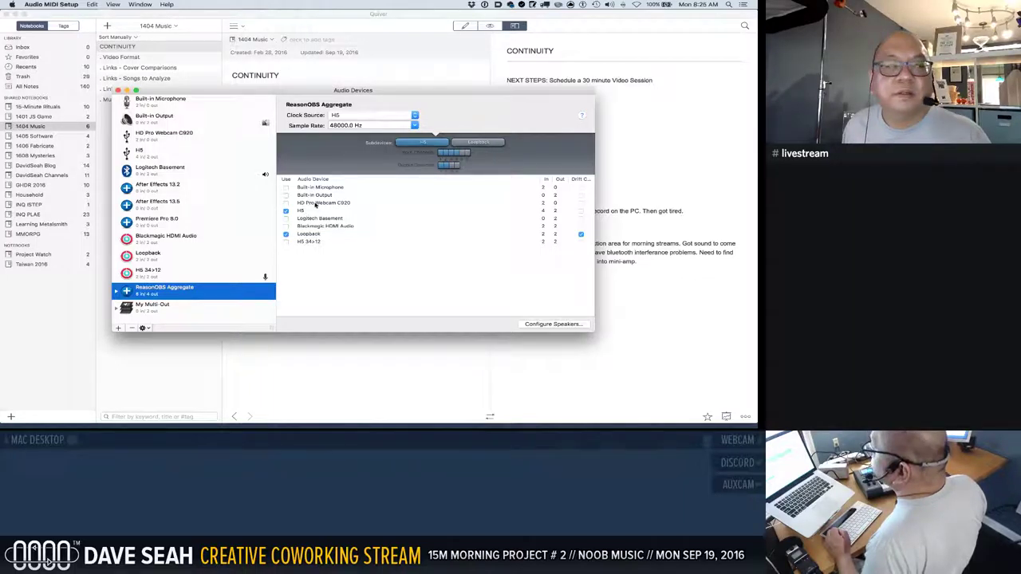
click(177, 168)
click(183, 186)
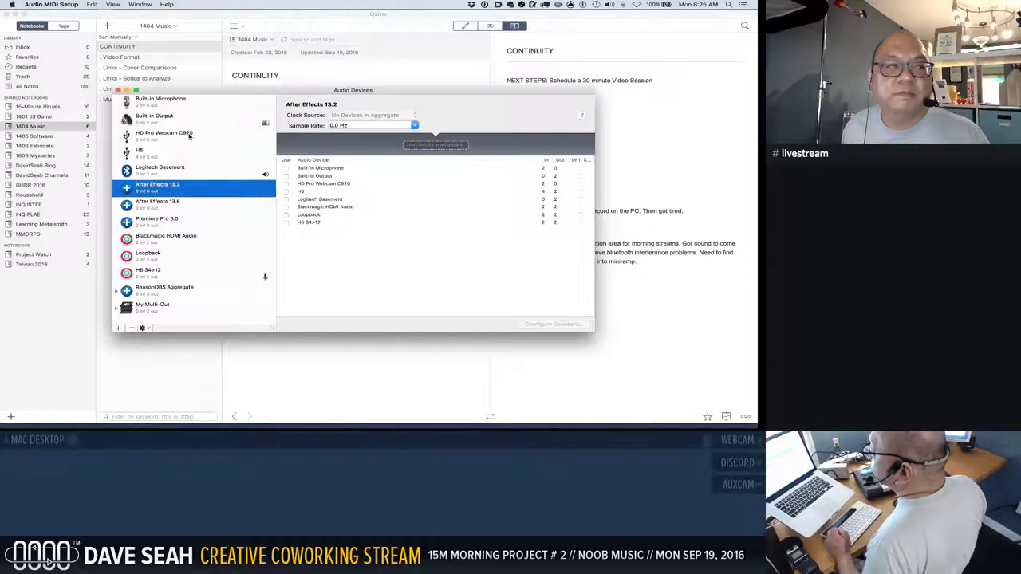
click(182, 119)
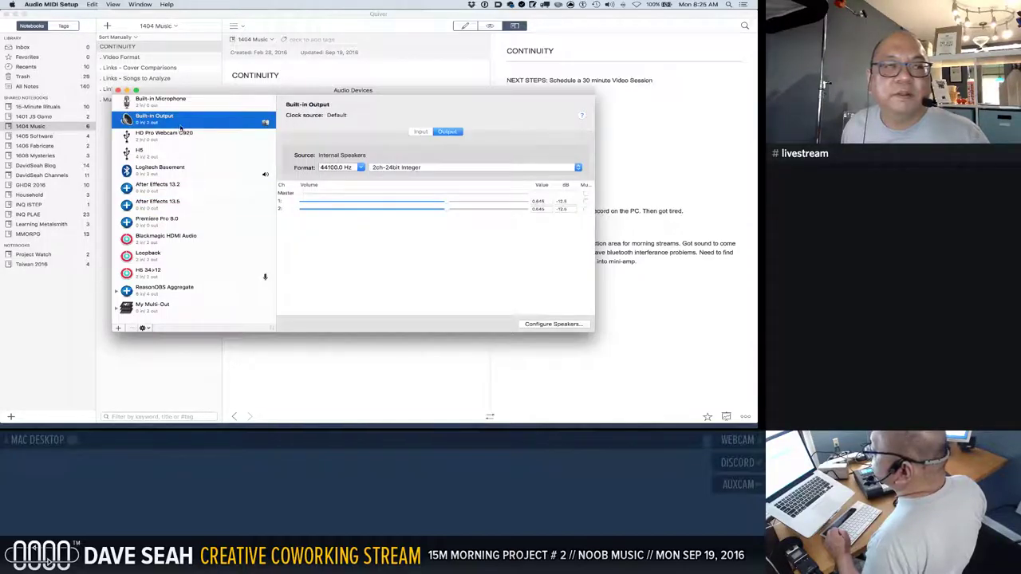
Step: Connect the Logitech BT Adapter from the Bluetooth menu and view the ReasonOBS Aggregate settings
click(625, 4)
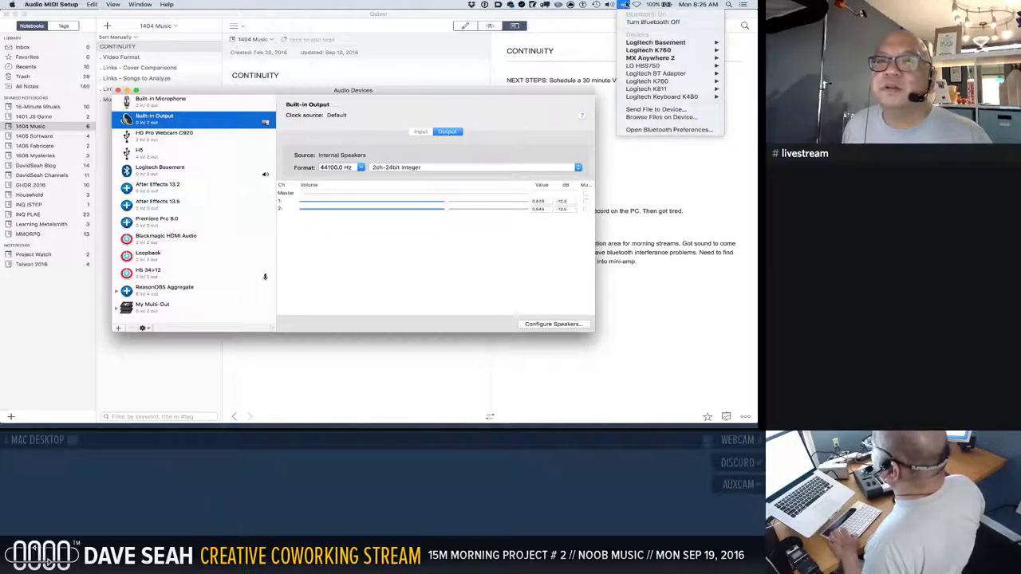
mouse_move(659, 73)
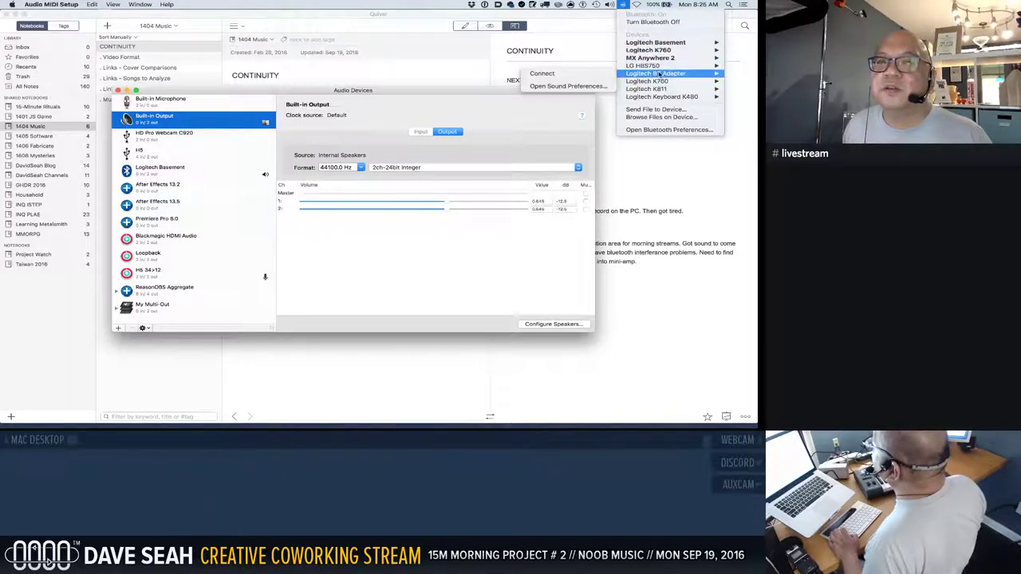
click(574, 74)
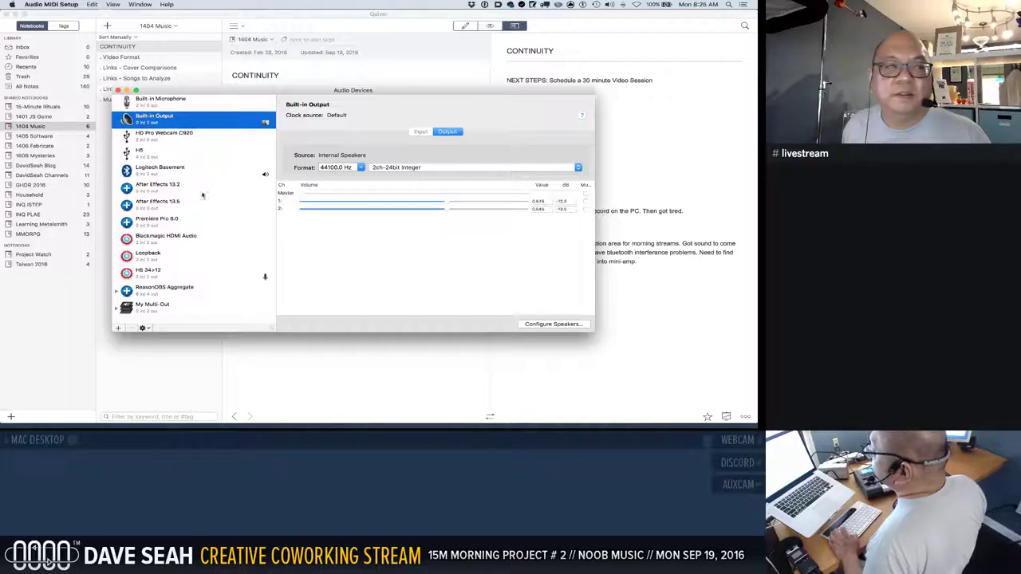
click(188, 289)
click(188, 289)
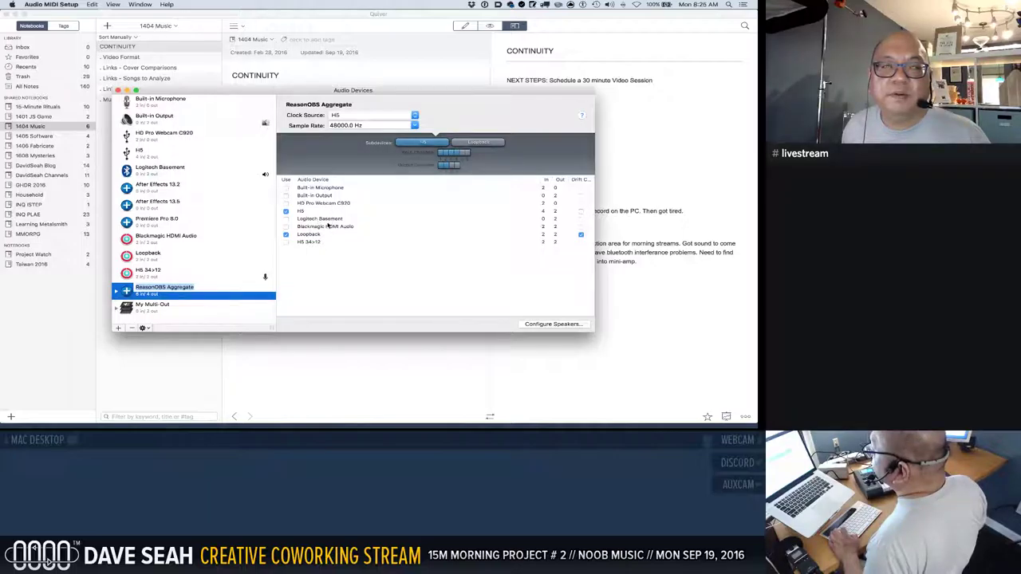
Step: Disconnect the Logitech Basement speaker via the Bluetooth menu
click(623, 4)
mouse_move(644, 74)
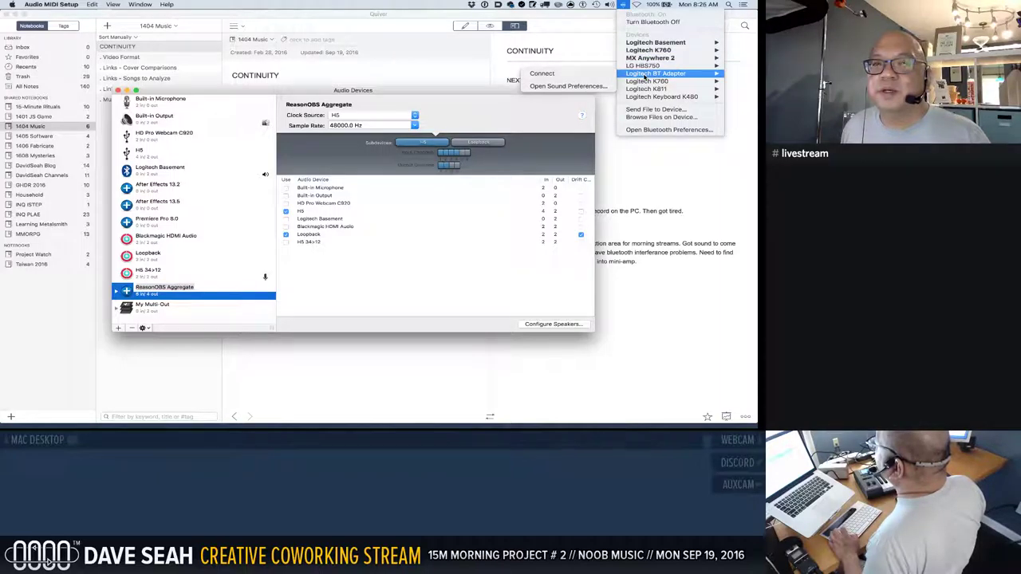
mouse_move(646, 42)
click(592, 46)
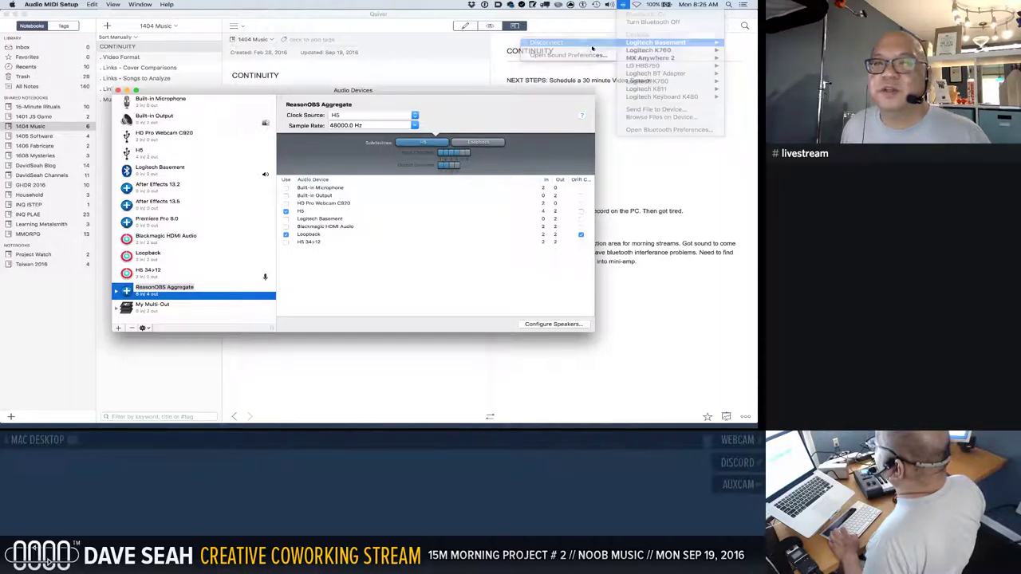
click(624, 4)
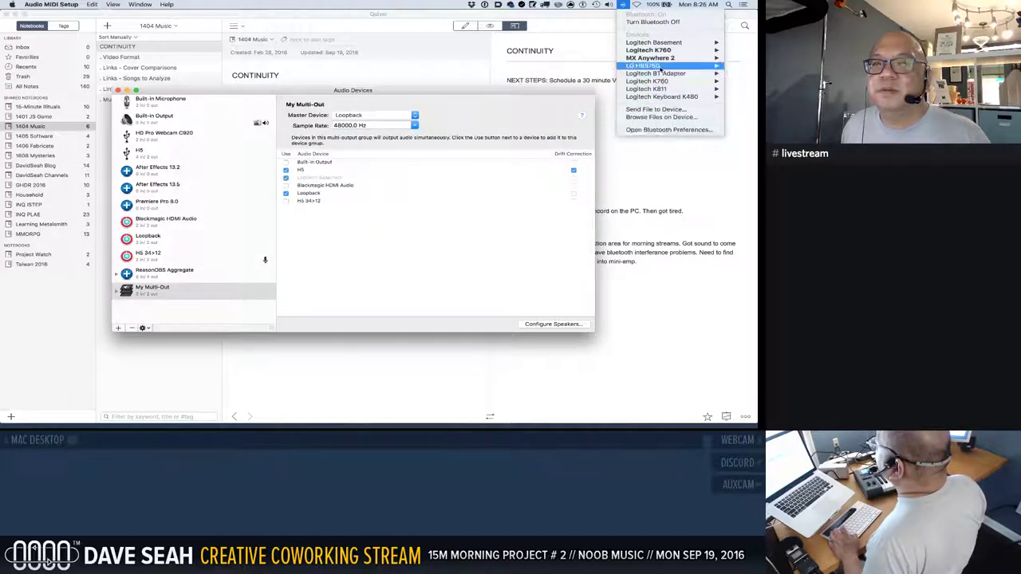
Step: Connect the Logitech BT Adapter, tick its Use box in My Multi-Out, and close Audio Devices
mouse_move(662, 73)
click(604, 75)
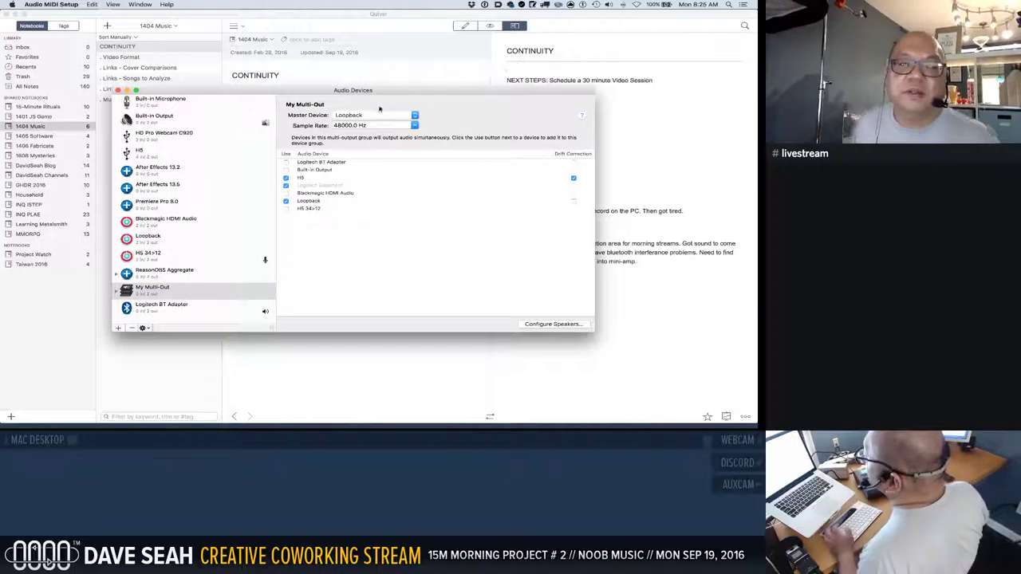
click(286, 162)
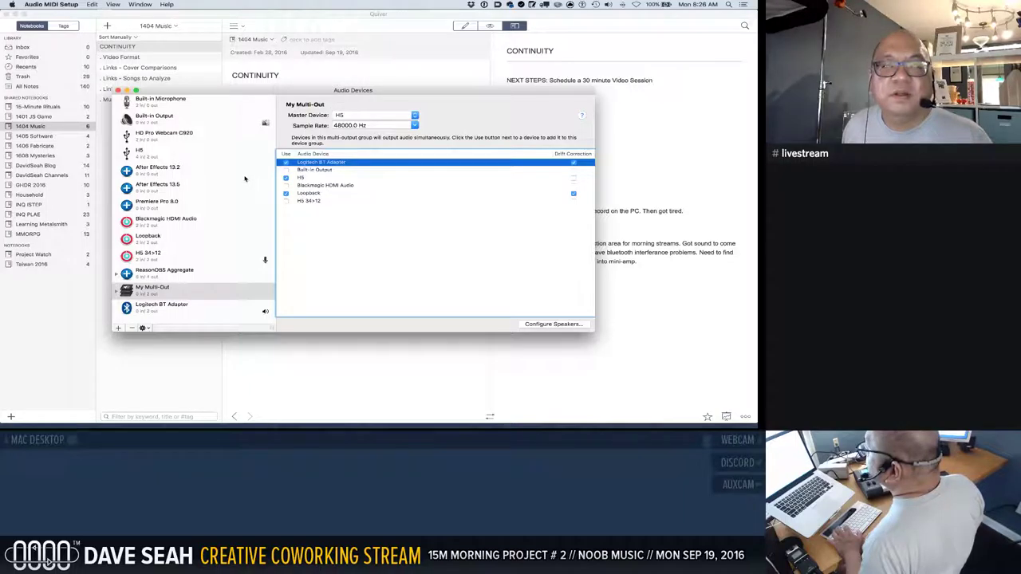
click(118, 90)
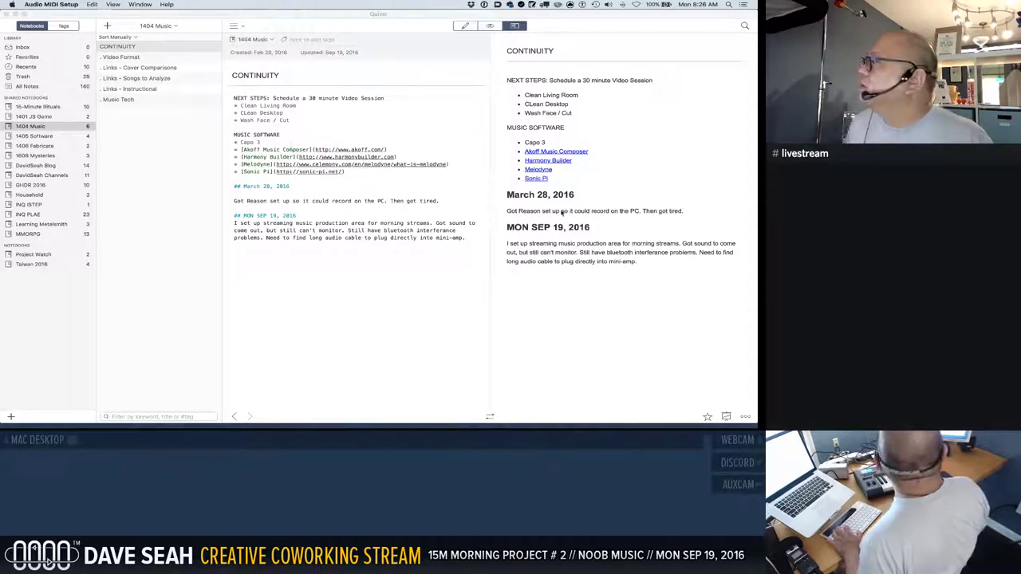
Step: Bring the Reason Thor session to the front
key(ctrl+Up)
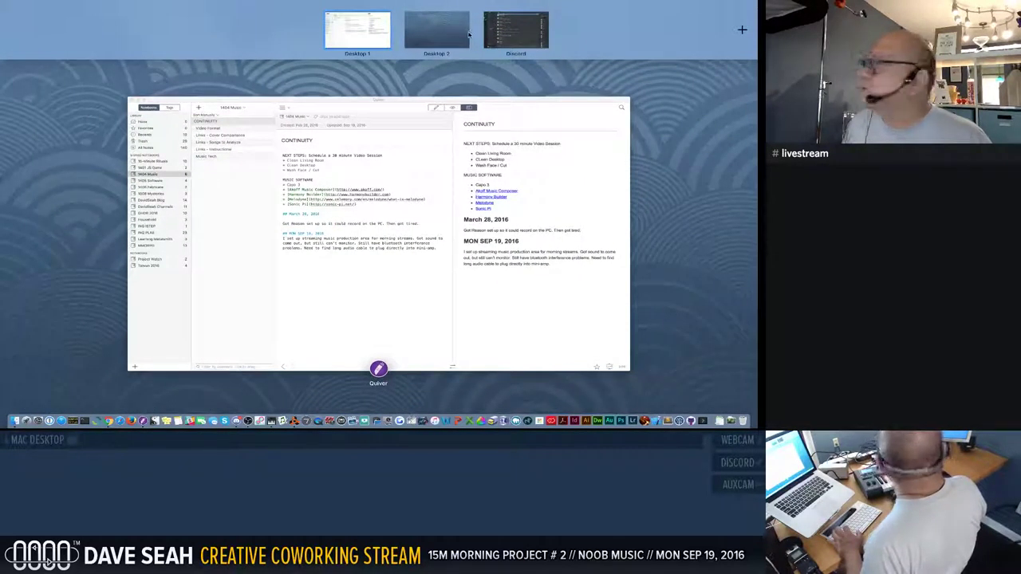
key(Escape)
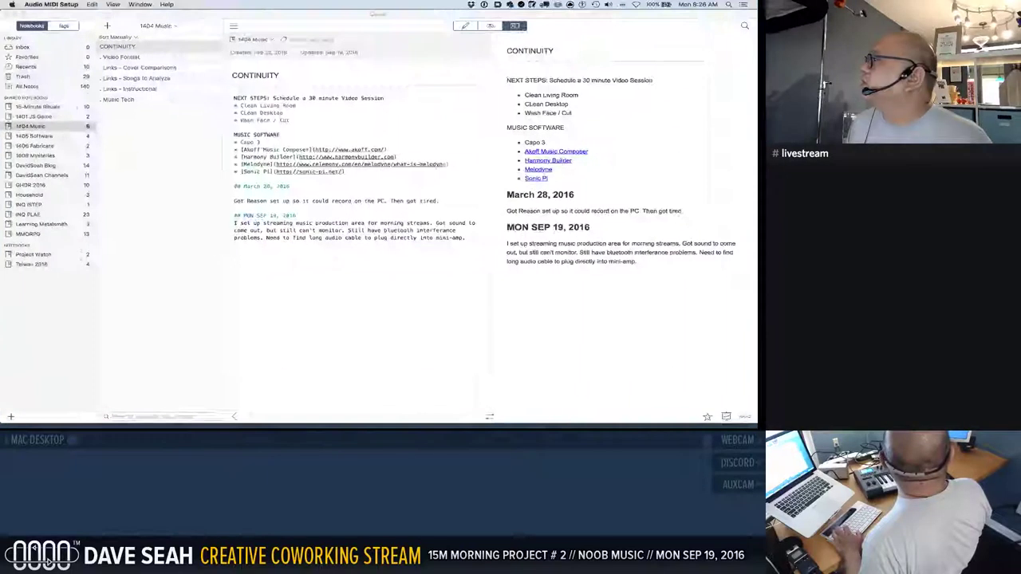
key(super+Tab)
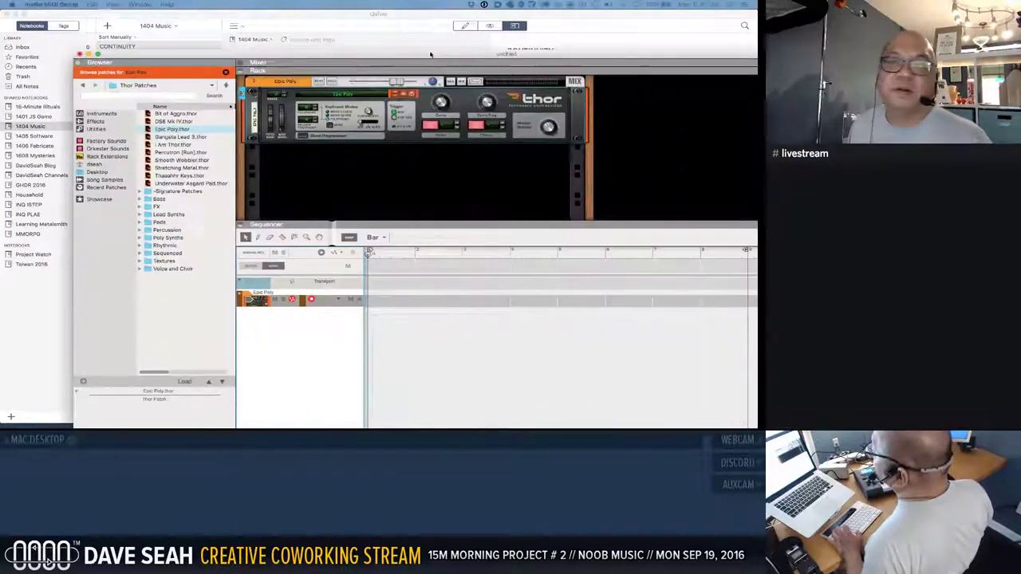
Step: Drag the Reason window onto the Desktop 2 thumbnail and switch to Desktop 2
key(ctrl+Up)
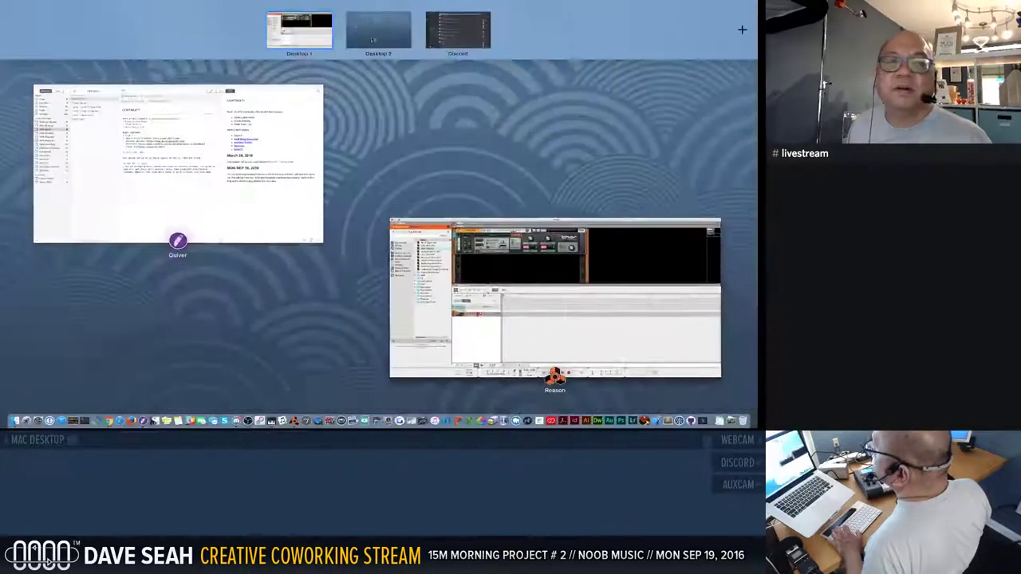
drag(495, 222, 381, 34)
click(379, 32)
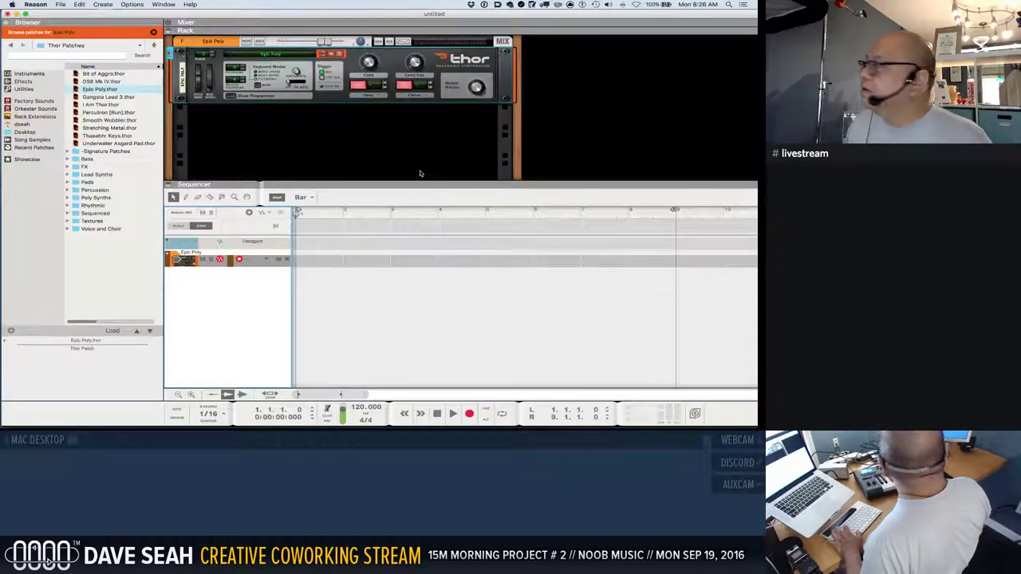
key(ctrl+Up)
key(ctrl+Up)
key(ctrl+Up)
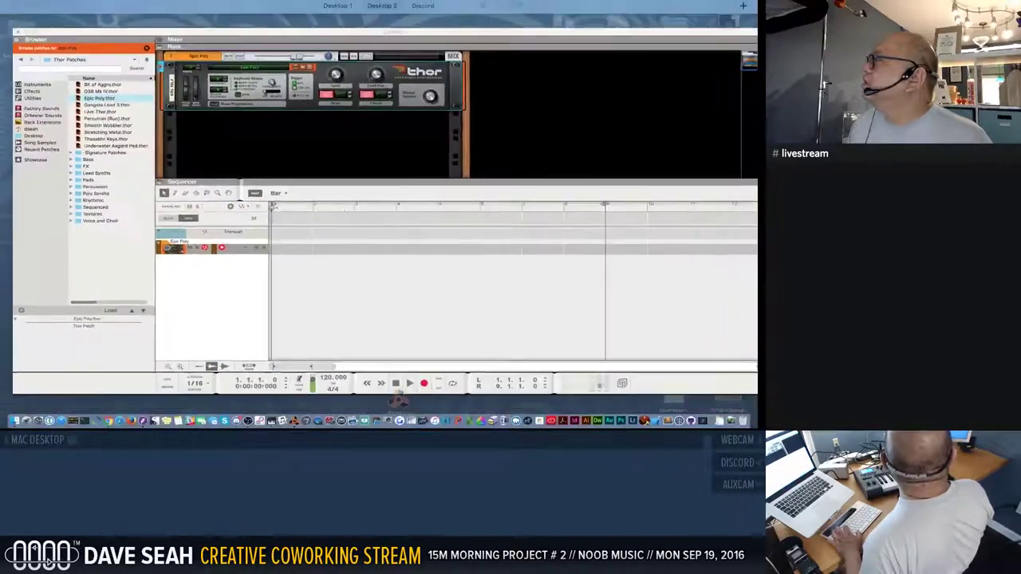
key(ctrl+Up)
key(ctrl+Up)
key(ctrl+Up)
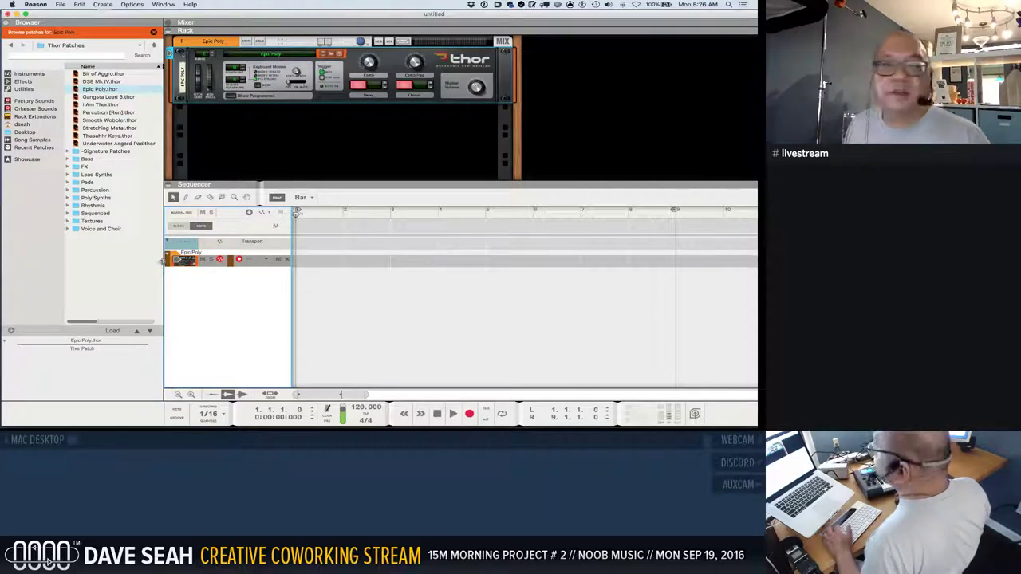
click(35, 4)
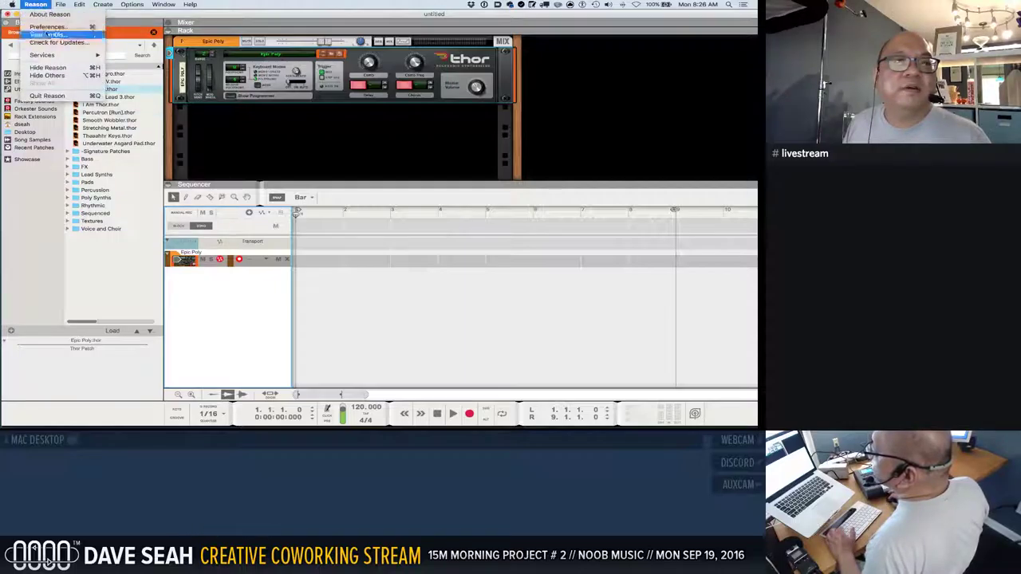
Step: Reopen Reason's Preferences on the Audio page and review the active output channels
click(48, 34)
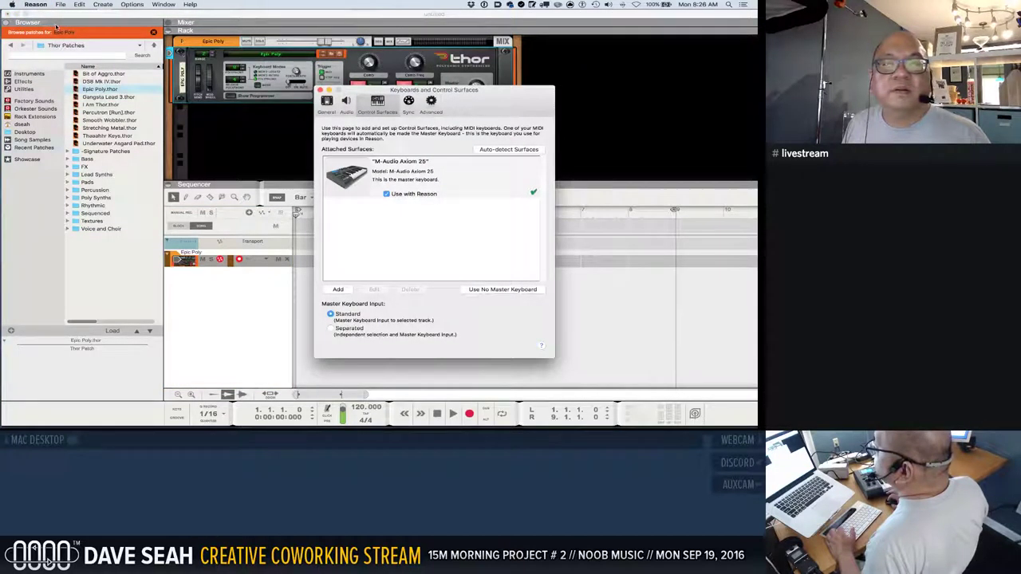
key(super+w)
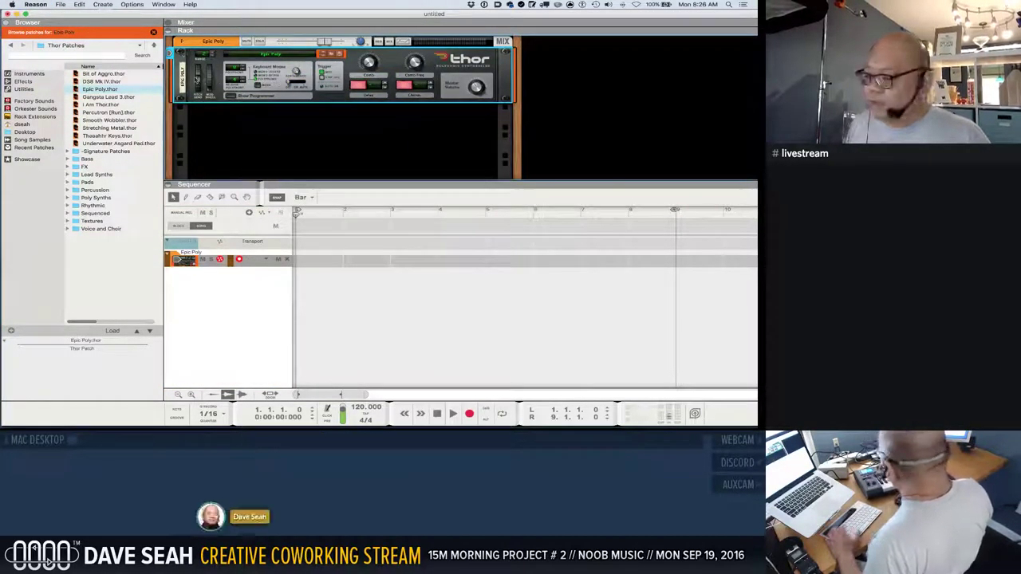
click(35, 4)
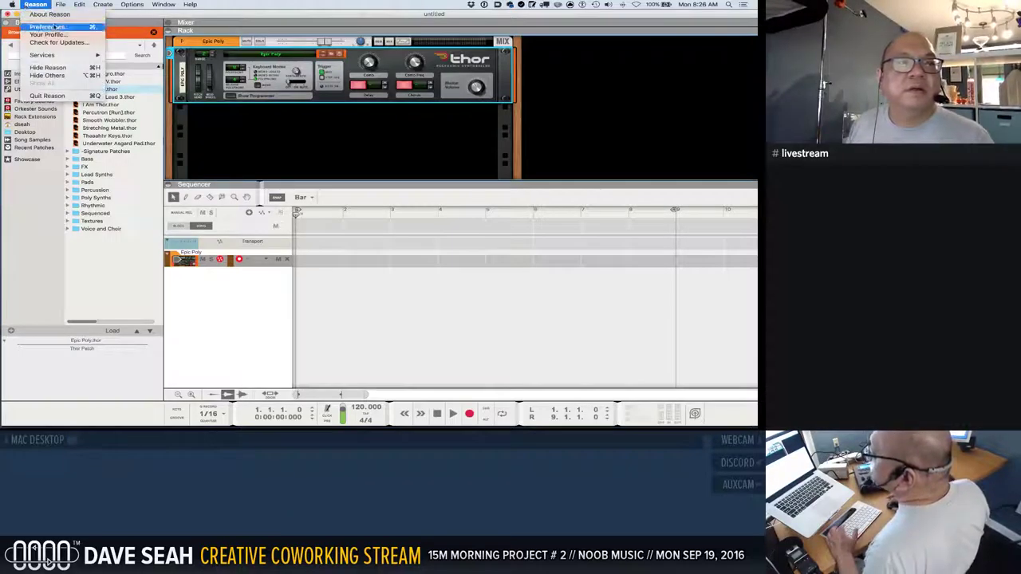
click(51, 27)
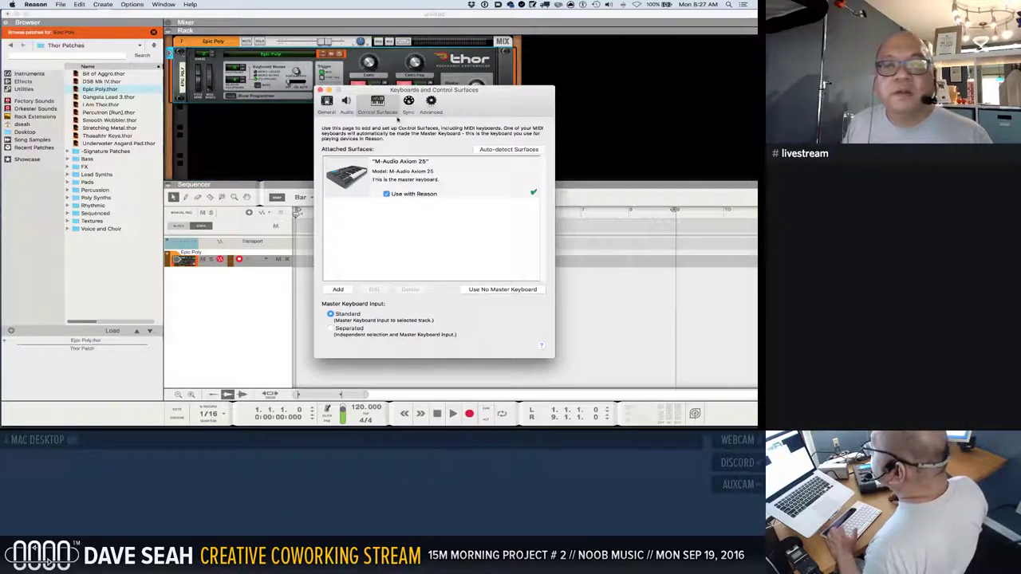
click(346, 105)
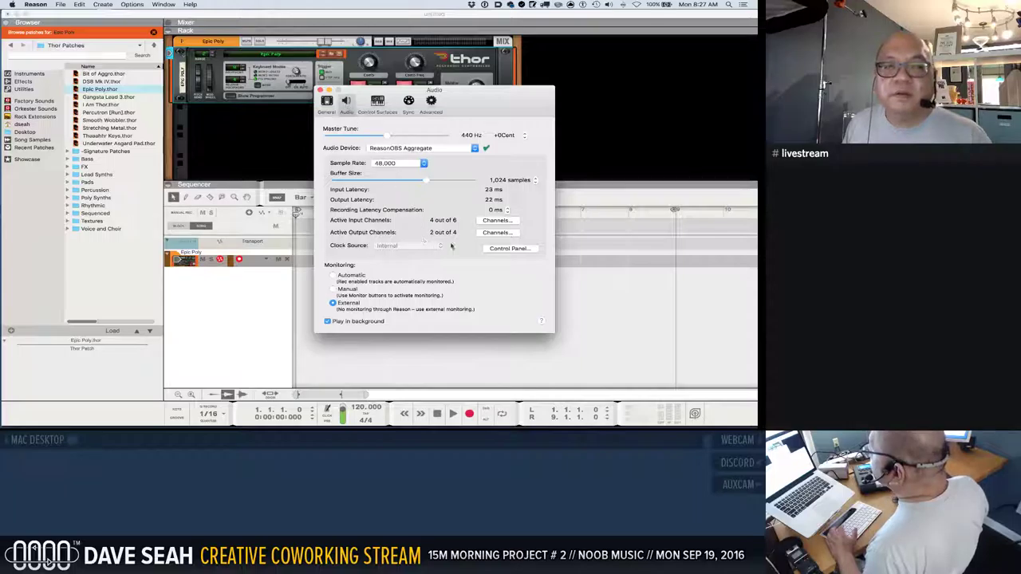
click(498, 233)
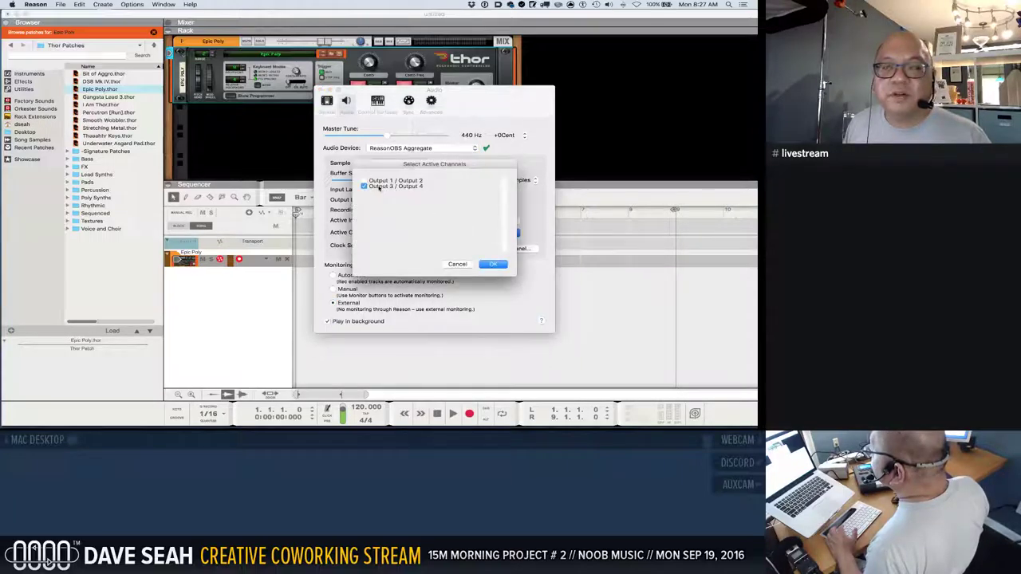
click(493, 264)
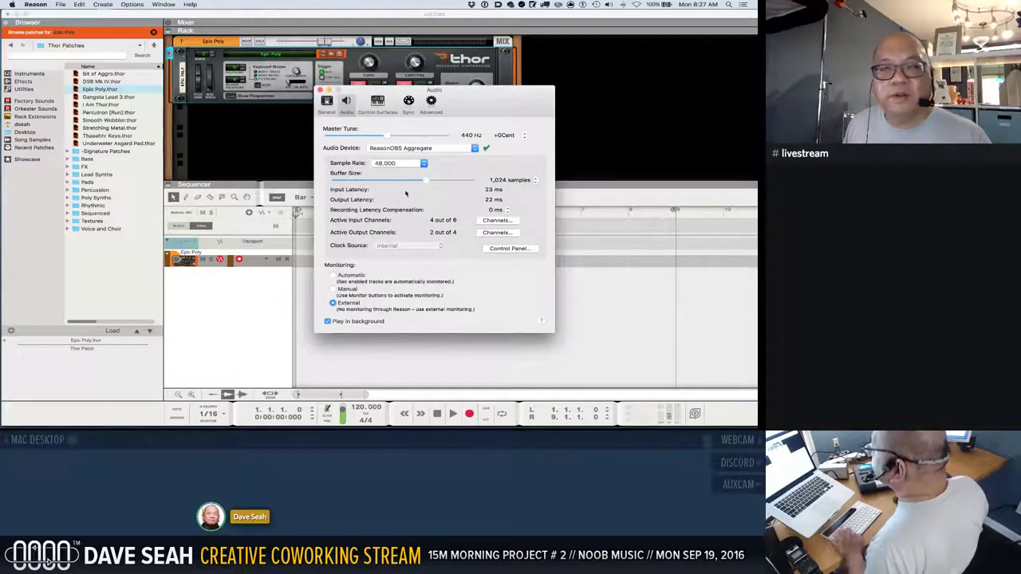
Step: Switch Audio Device to Built-in Output and back to ReasonOBS Aggregate, confirming output channels unchanged
click(405, 150)
click(402, 155)
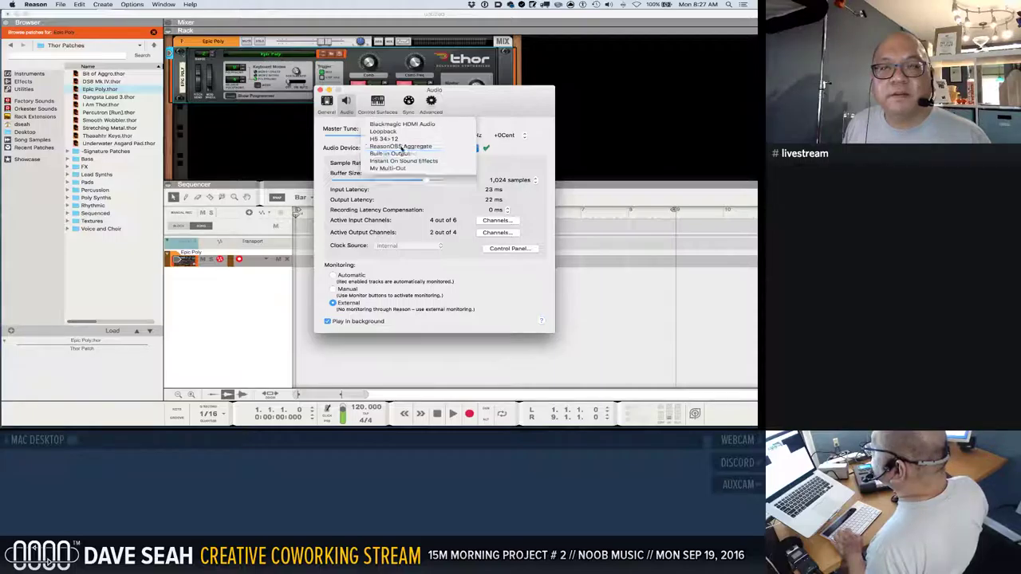
click(398, 149)
click(400, 141)
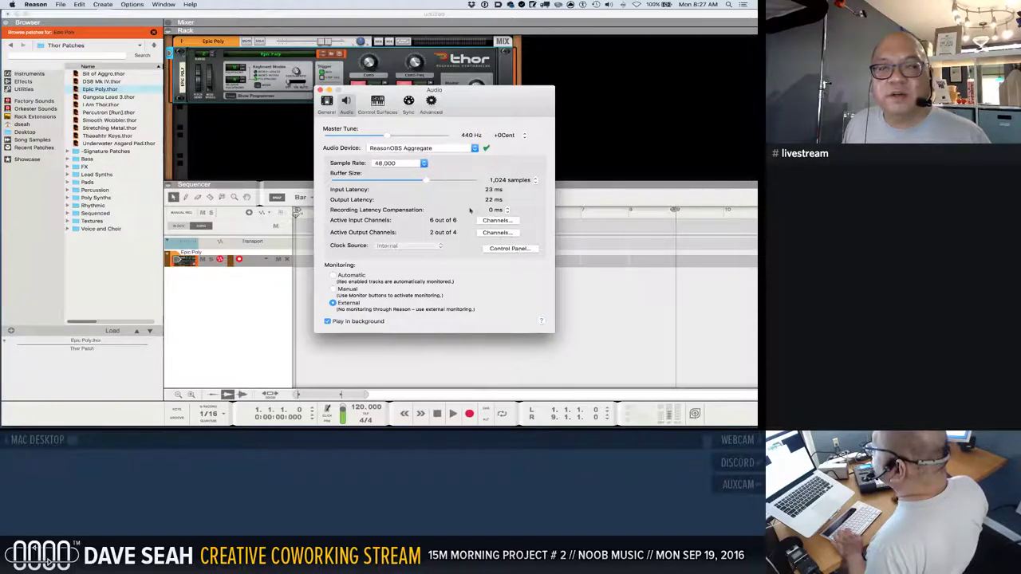
click(498, 232)
click(492, 264)
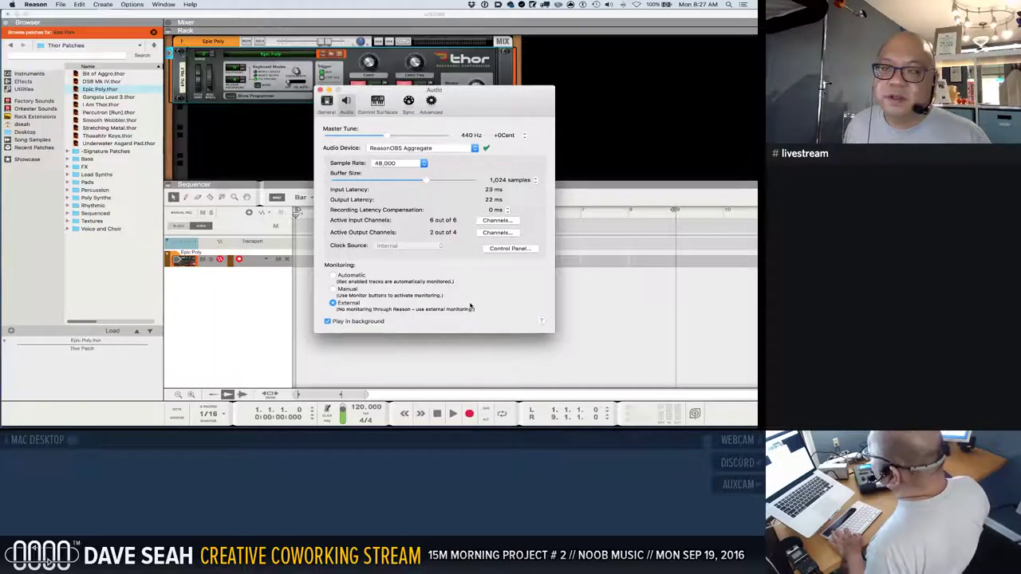
key(ctrl+Up)
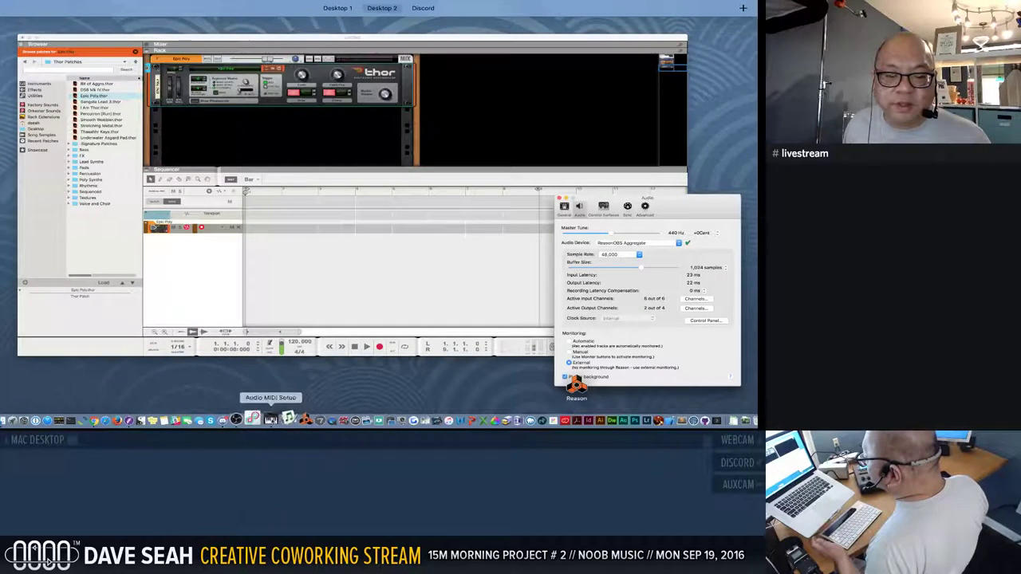
Step: Switch to Audio MIDI Setup and show the Audio Devices window via the Window menu
click(252, 418)
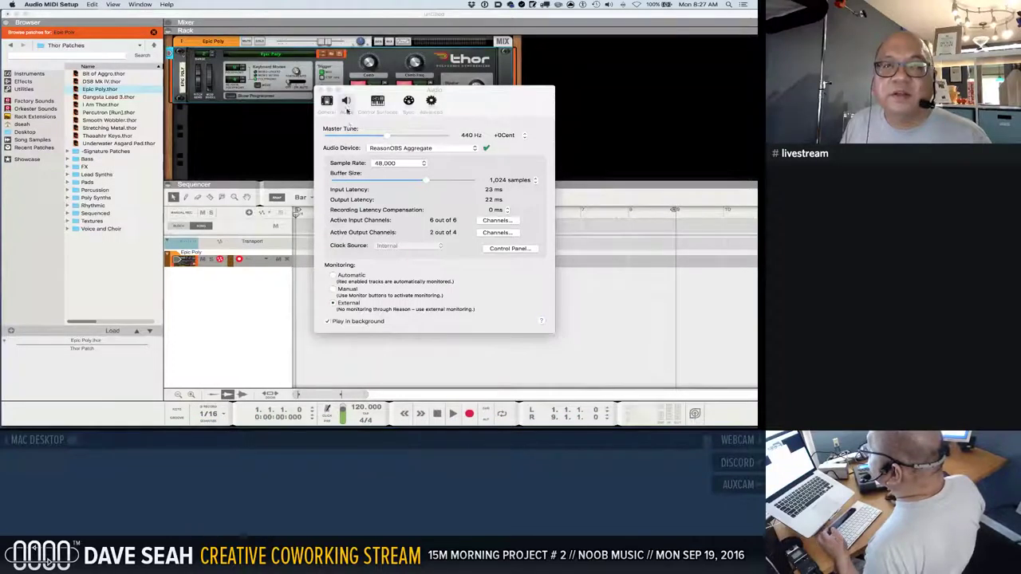
key(ctrl+Up)
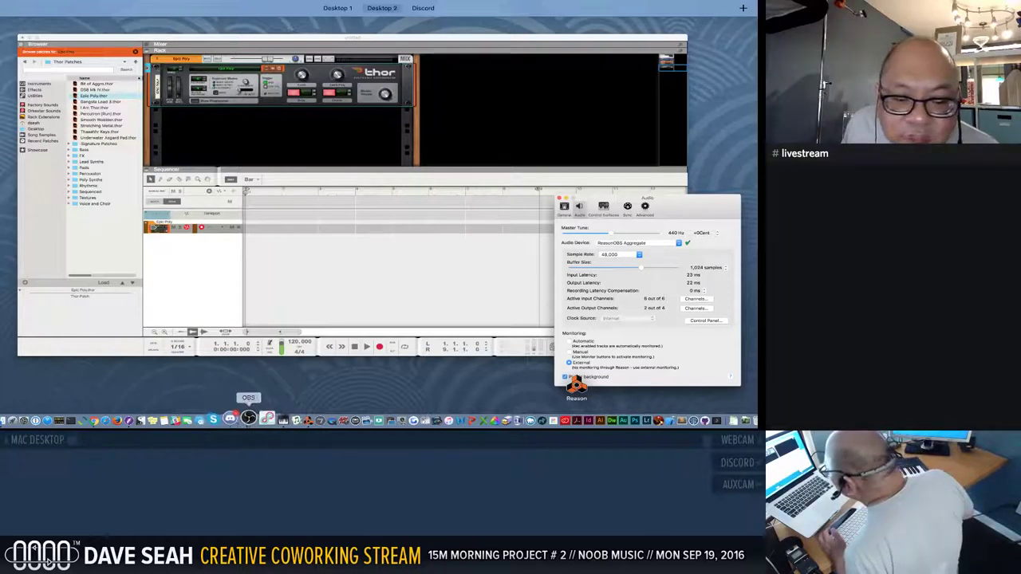
click(269, 420)
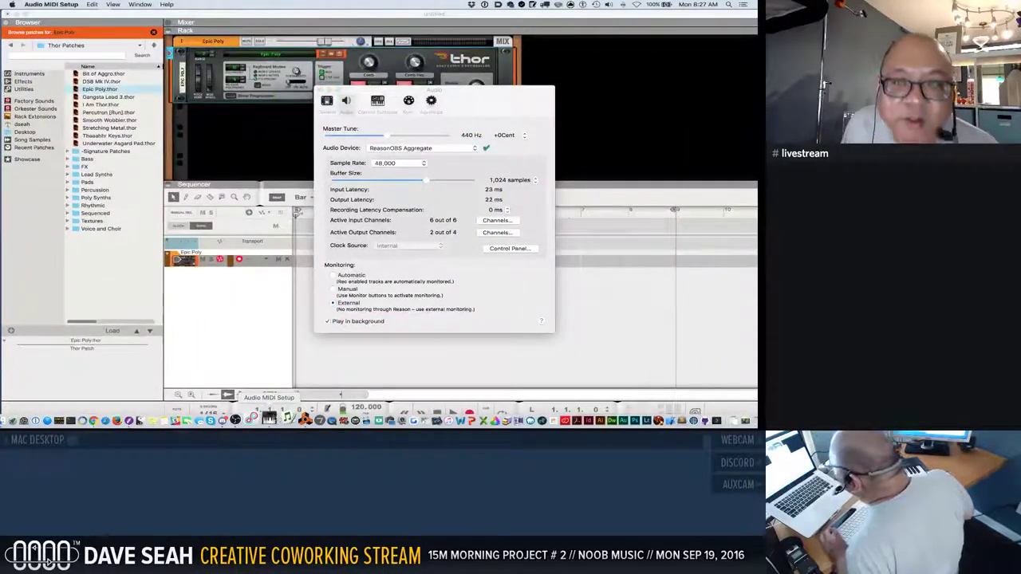
click(140, 4)
click(144, 17)
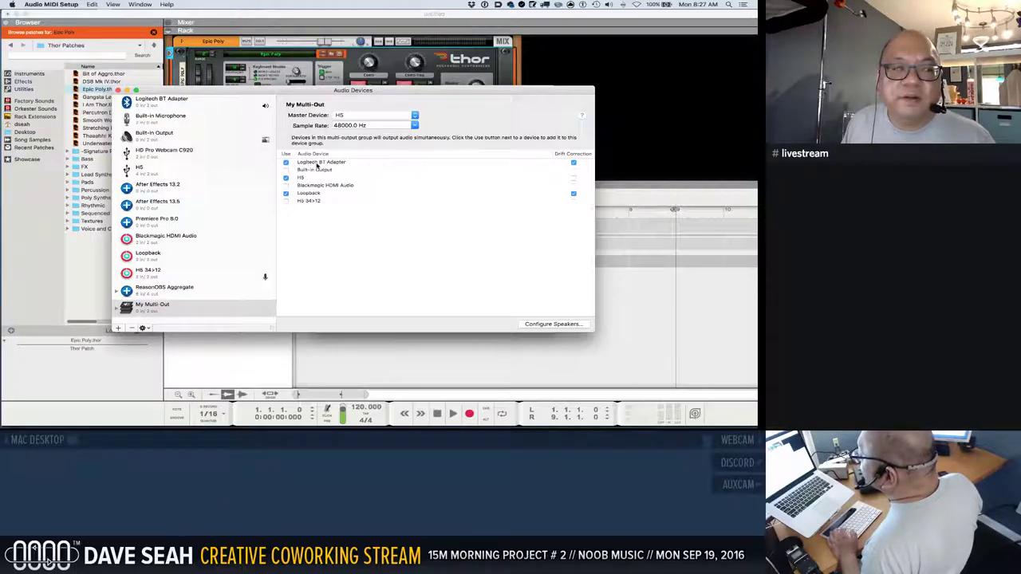
Step: Untick Logitech BT Adapter in My Multi-Out and tick it in ReasonOBS Aggregate
click(286, 163)
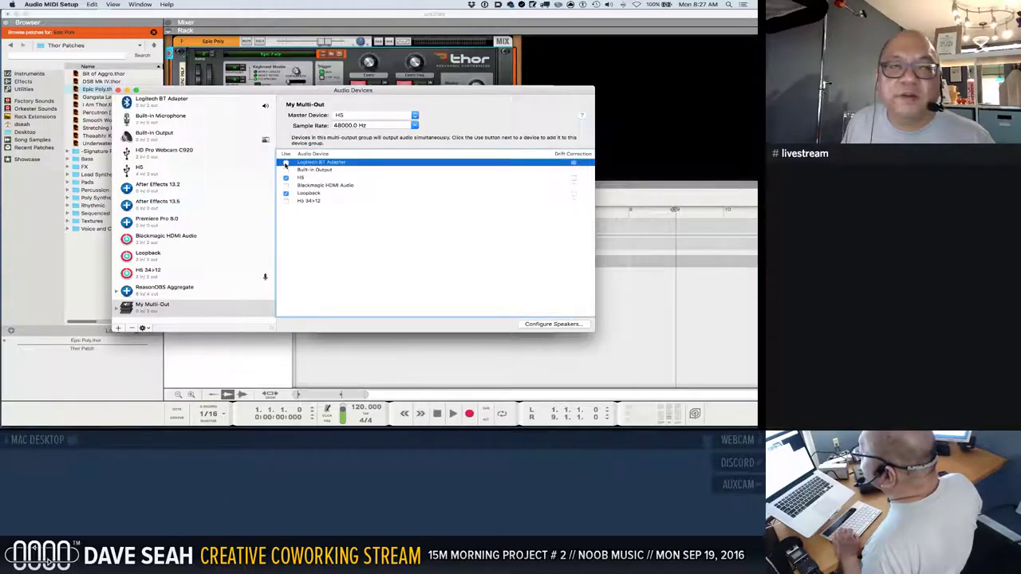
click(166, 291)
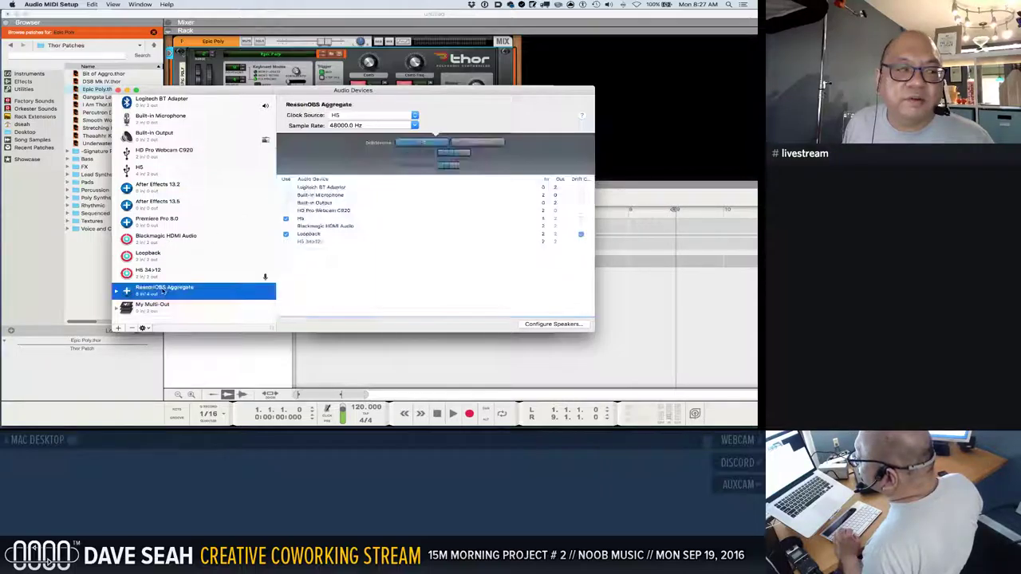
click(286, 187)
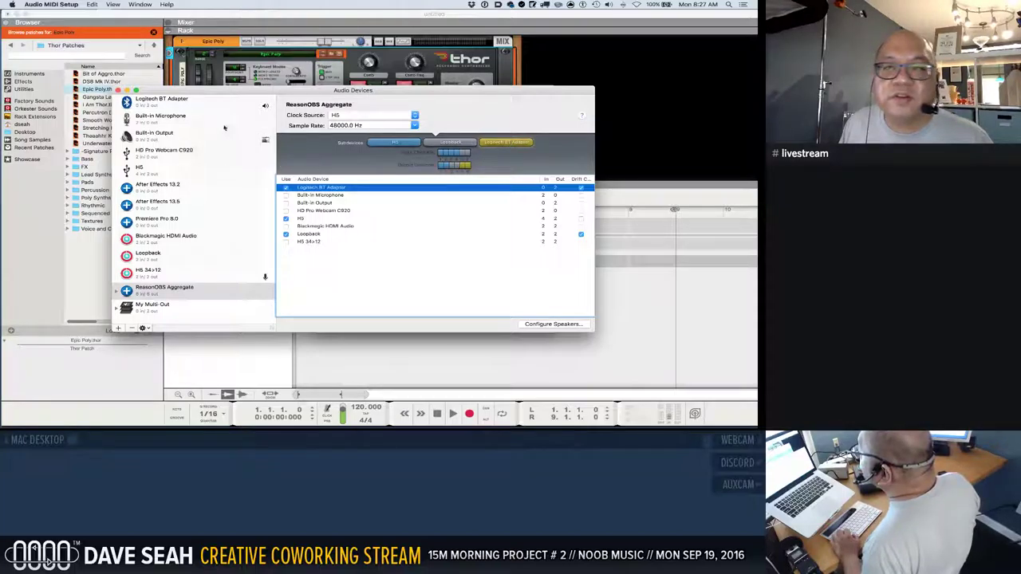
Step: Keep ReasonOBS Aggregate as the audio device, activate four of six output channels, and close Preferences
click(118, 91)
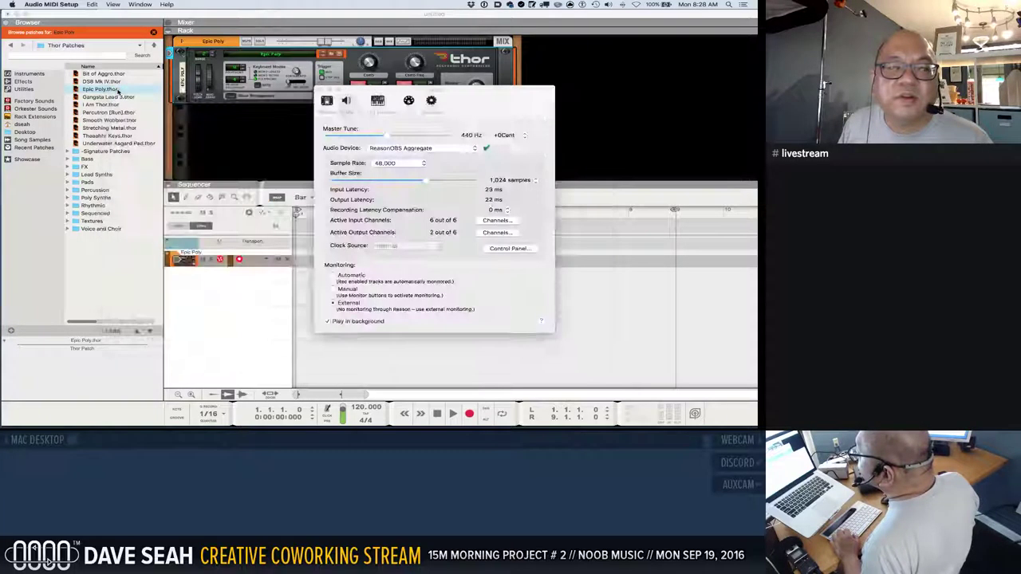
click(408, 150)
click(409, 147)
click(497, 233)
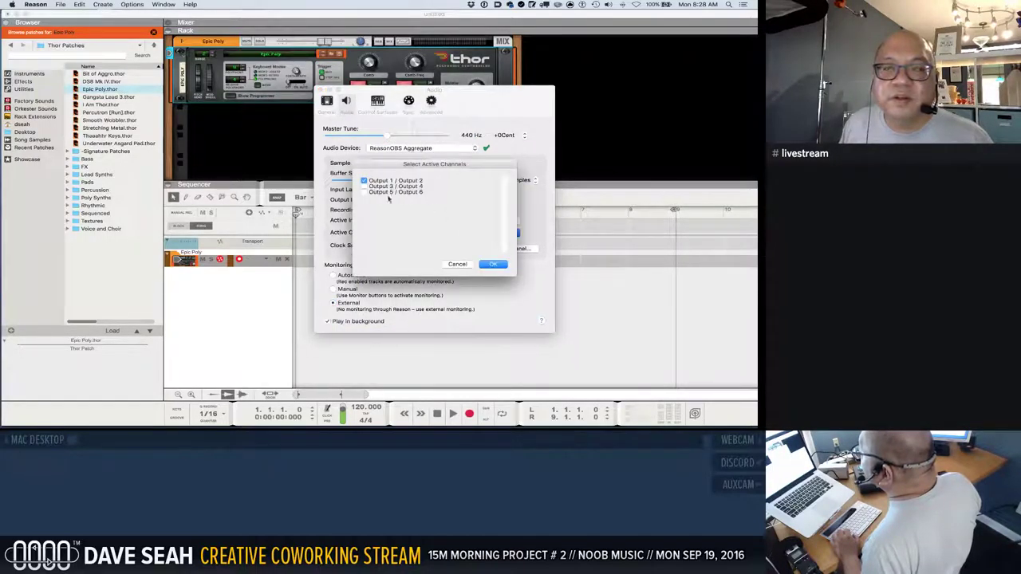
click(492, 263)
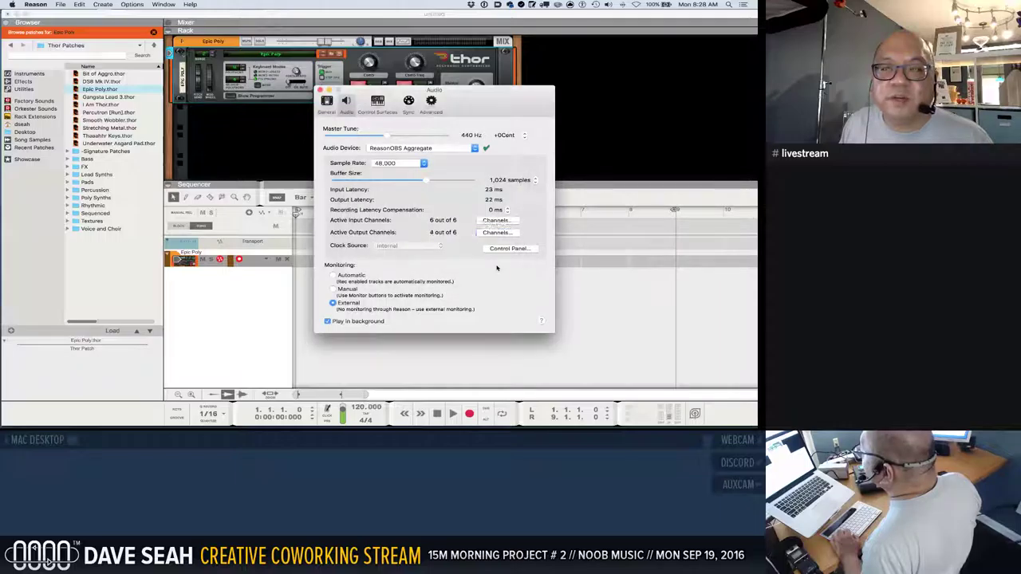
click(320, 90)
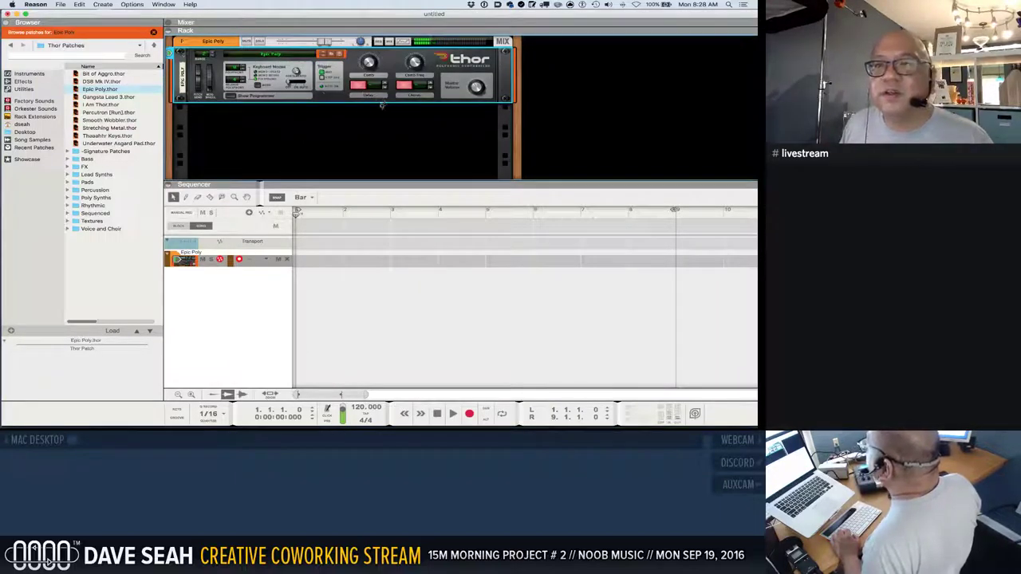
Step: Check the Bluetooth device list in the menu bar, then dismiss it
click(622, 5)
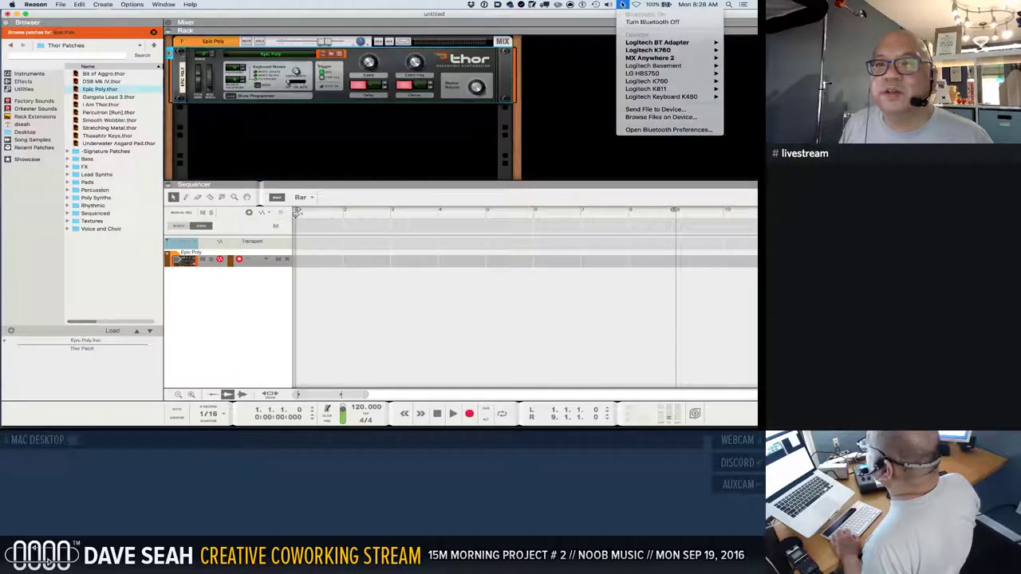
mouse_move(641, 38)
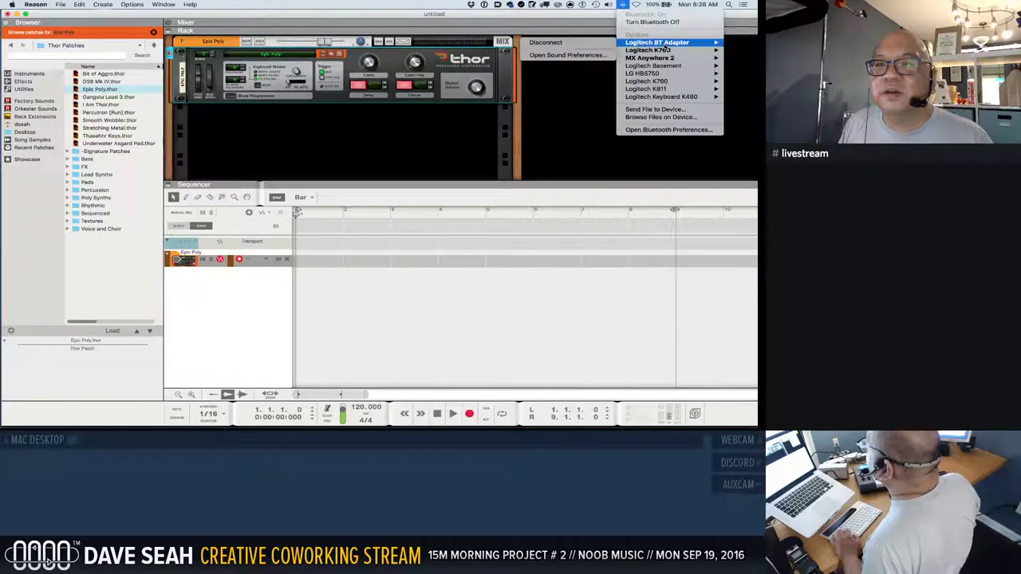
click(414, 8)
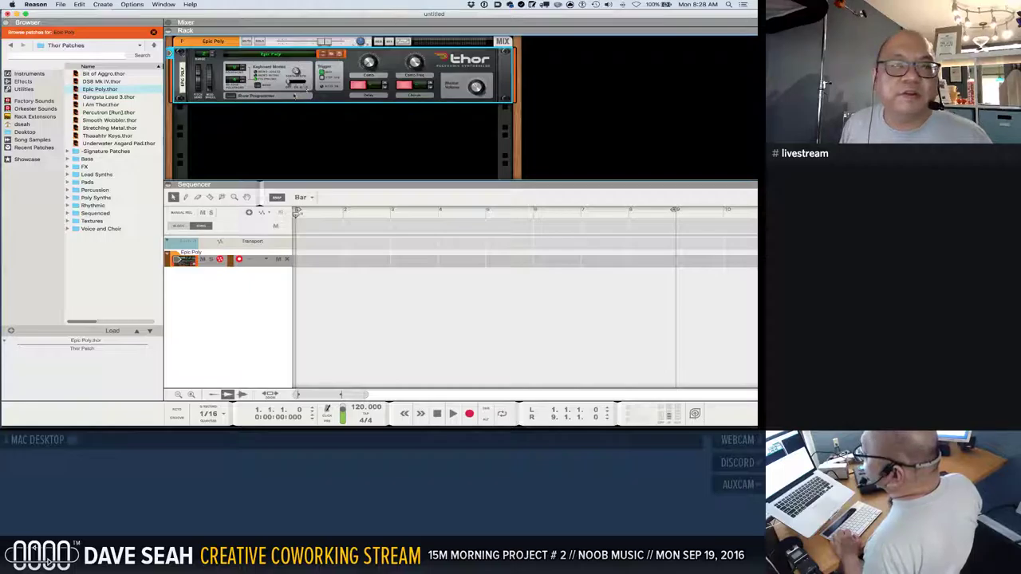
scroll(294, 96, up, 5)
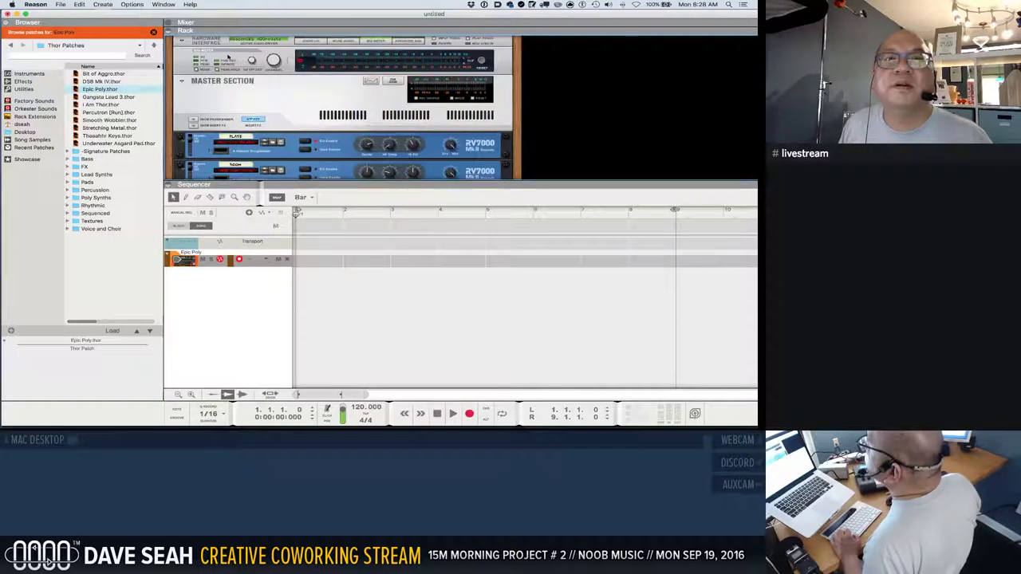
Step: Flip the rack to check Hardware Interface cabling, fold the Big Meter, and expand the mixer
click(204, 45)
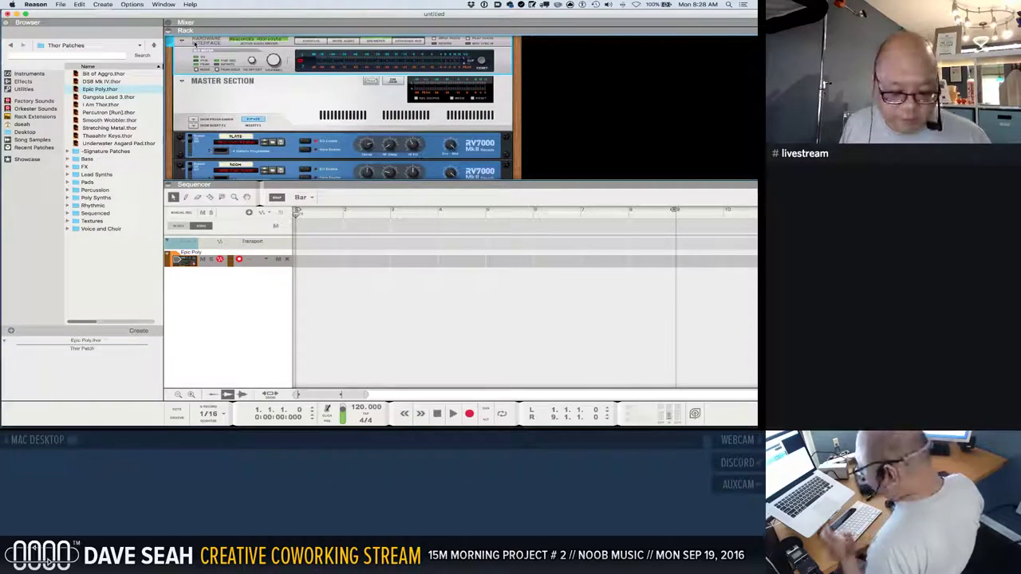
key(Tab)
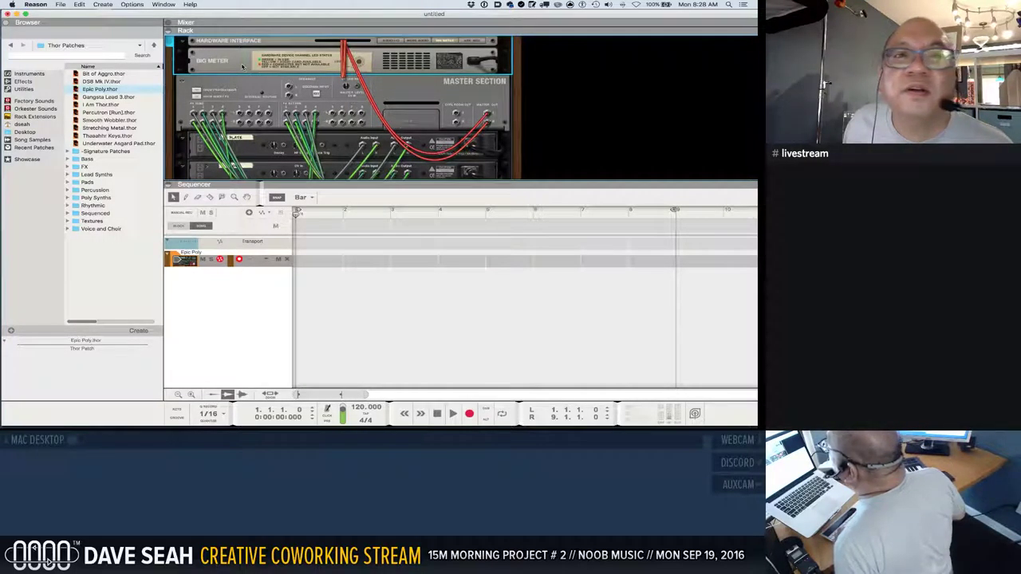
click(184, 43)
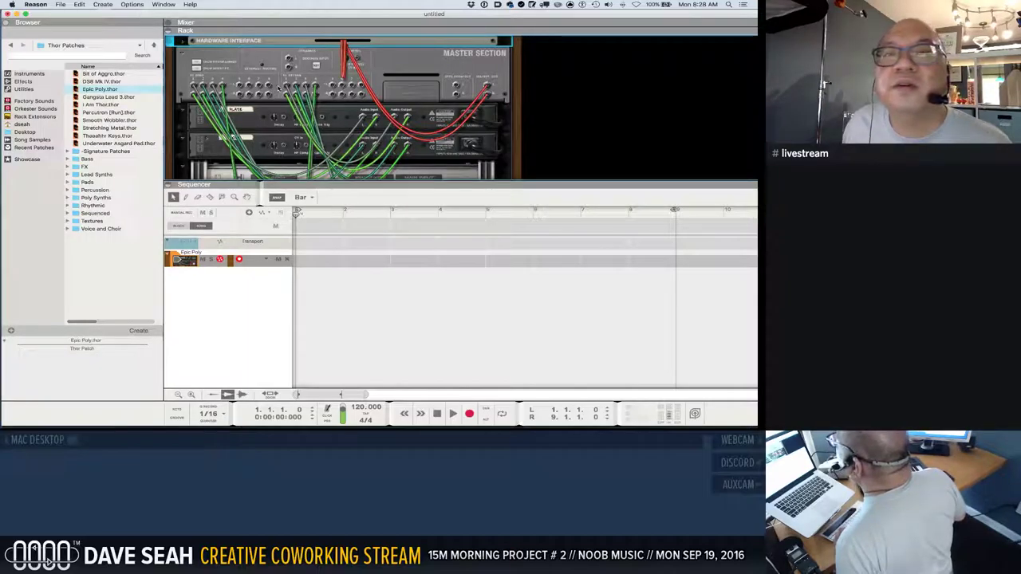
key(Tab)
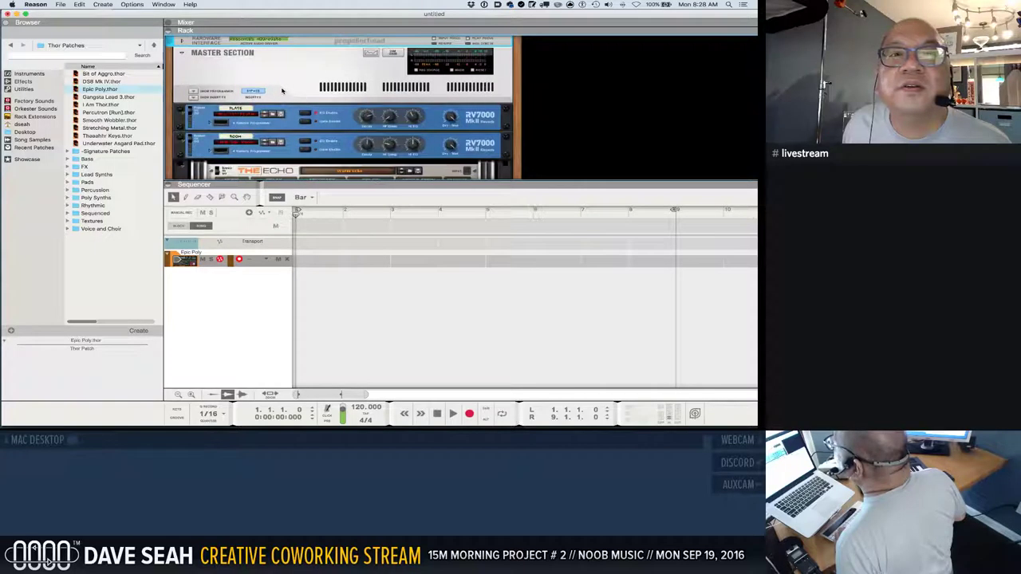
scroll(282, 90, down, 5)
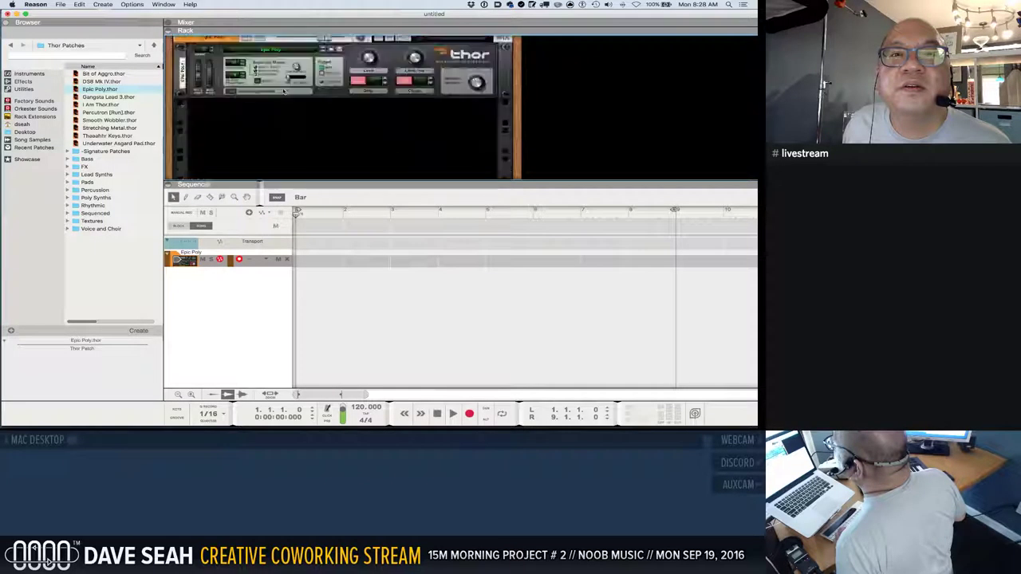
click(248, 24)
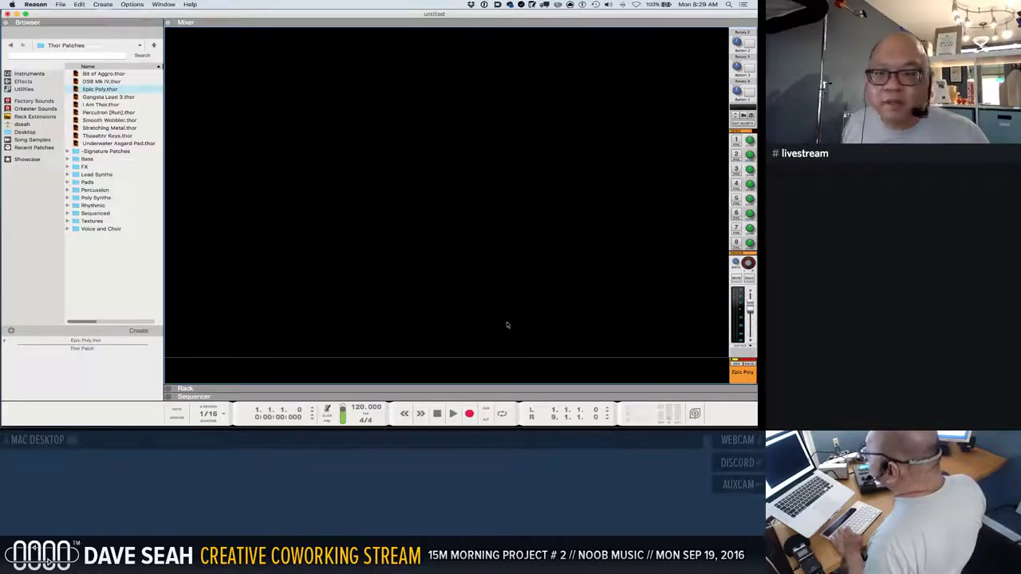
drag(478, 389, 526, 101)
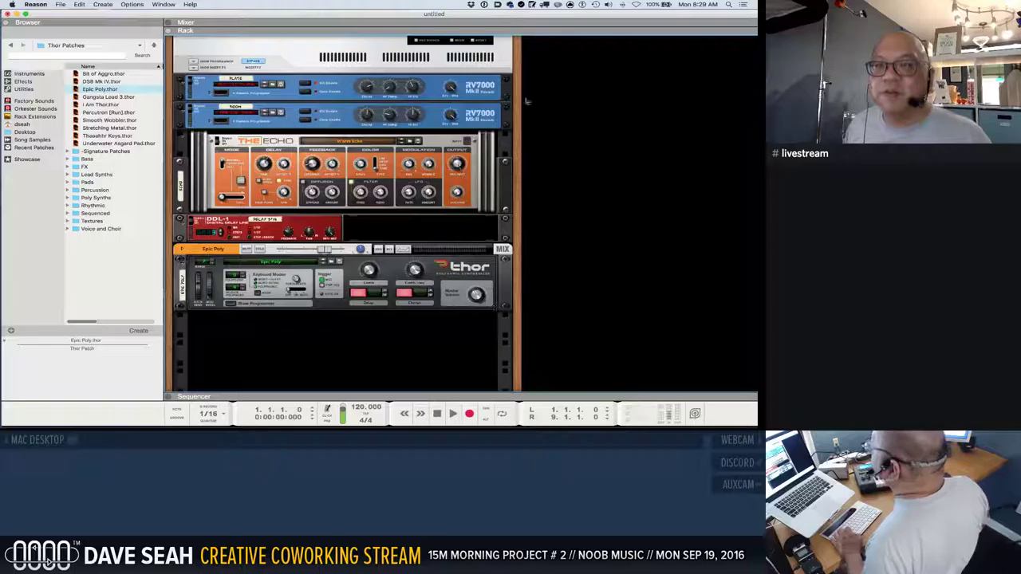
click(621, 5)
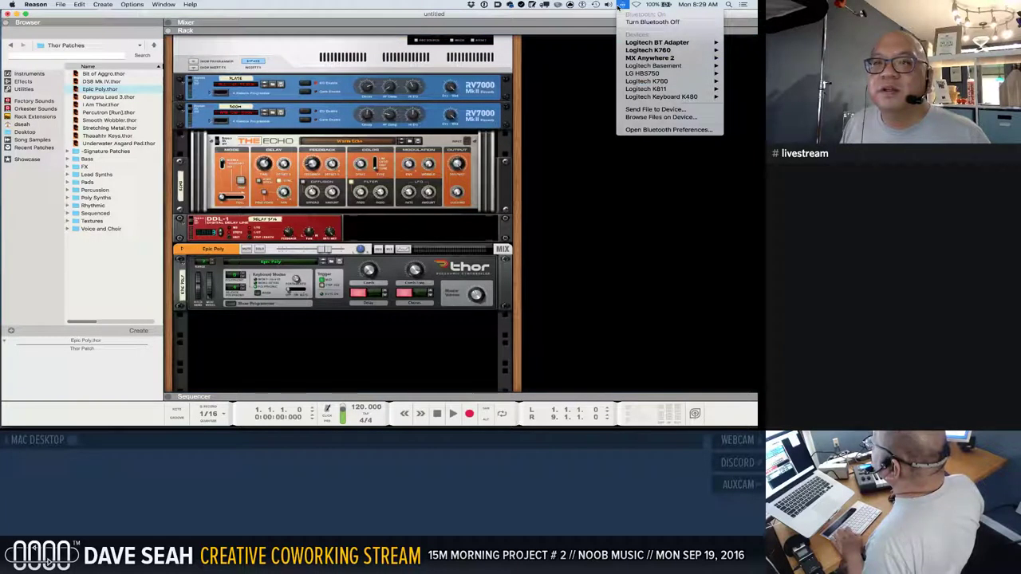
click(619, 7)
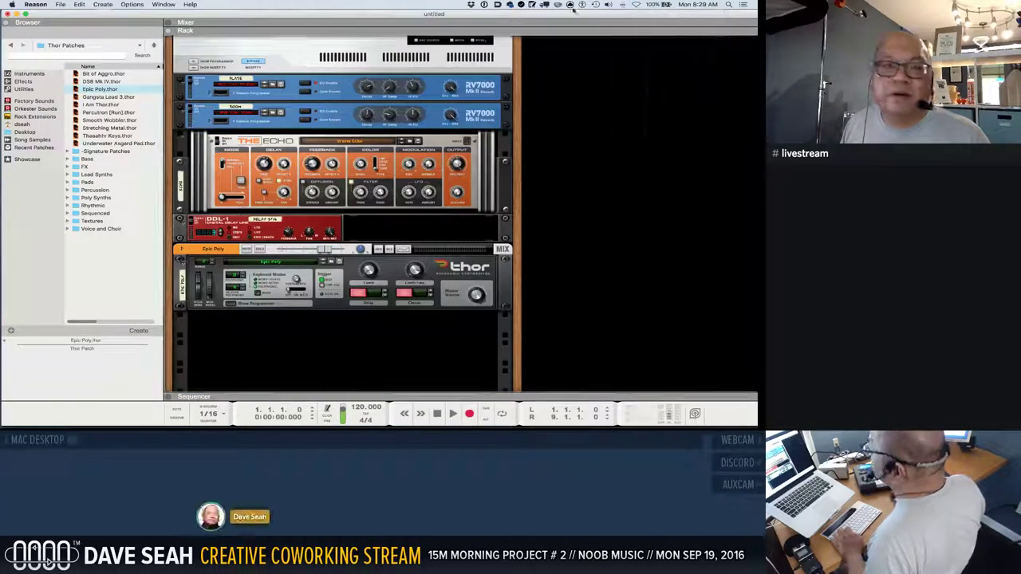